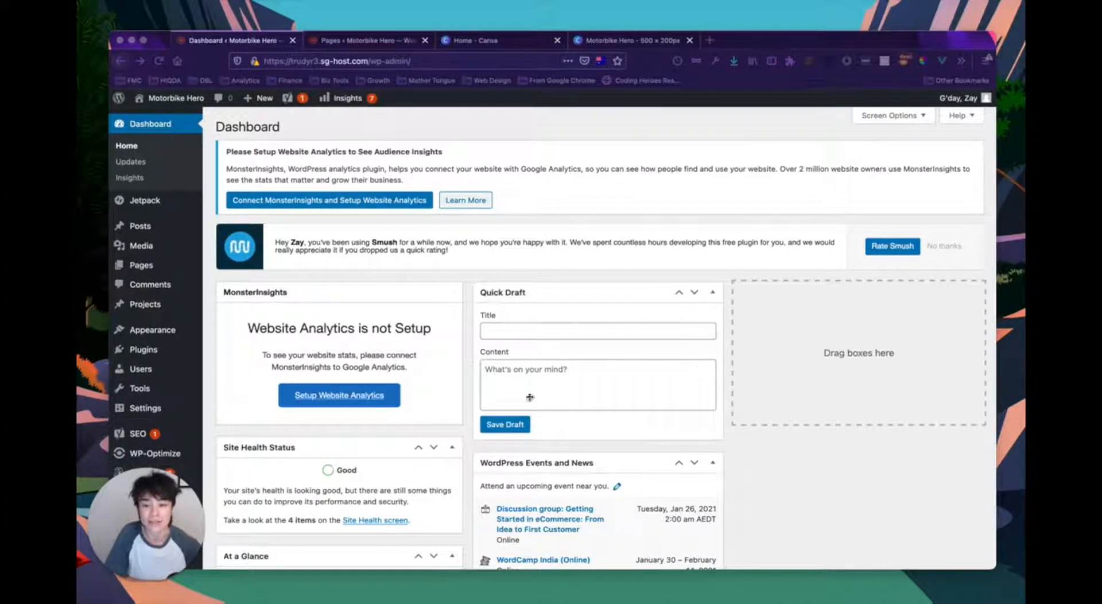
- Open the Motorbike Hero logo design in Canva and put the MOTORBIKE HERO text on page 1 into editing
left_click(508, 47)
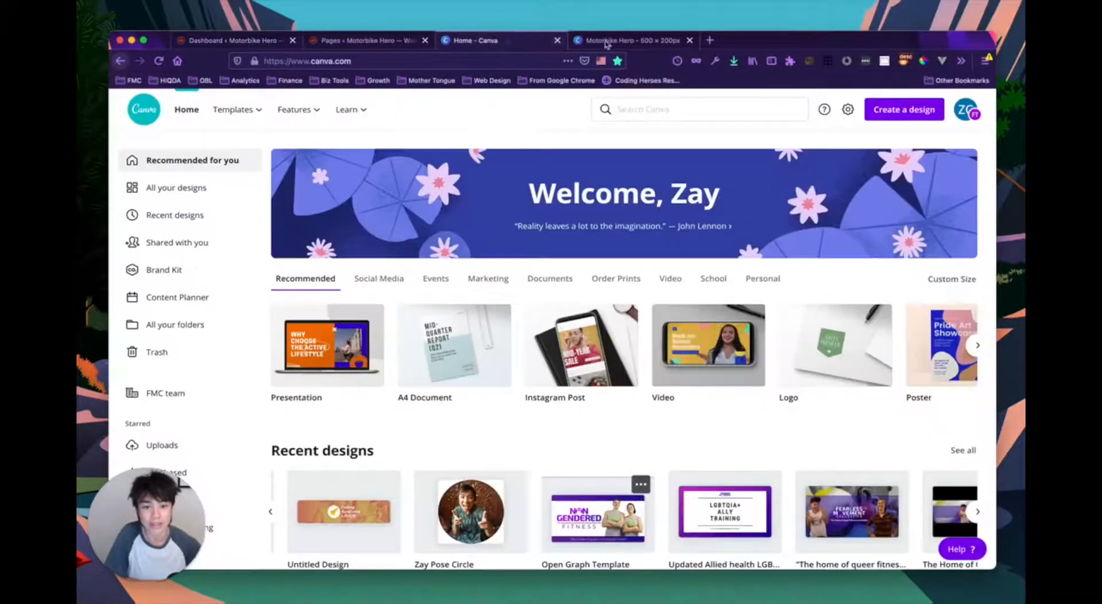
left_click(629, 41)
left_click(666, 262)
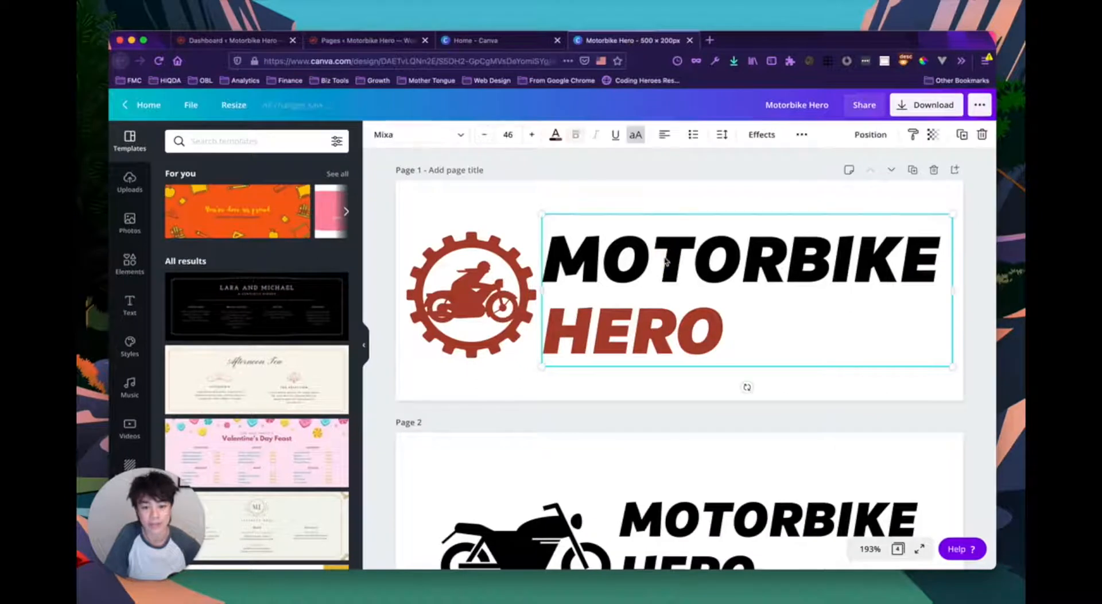
left_click(561, 262)
left_click_drag(562, 262, 722, 308)
left_click(724, 315)
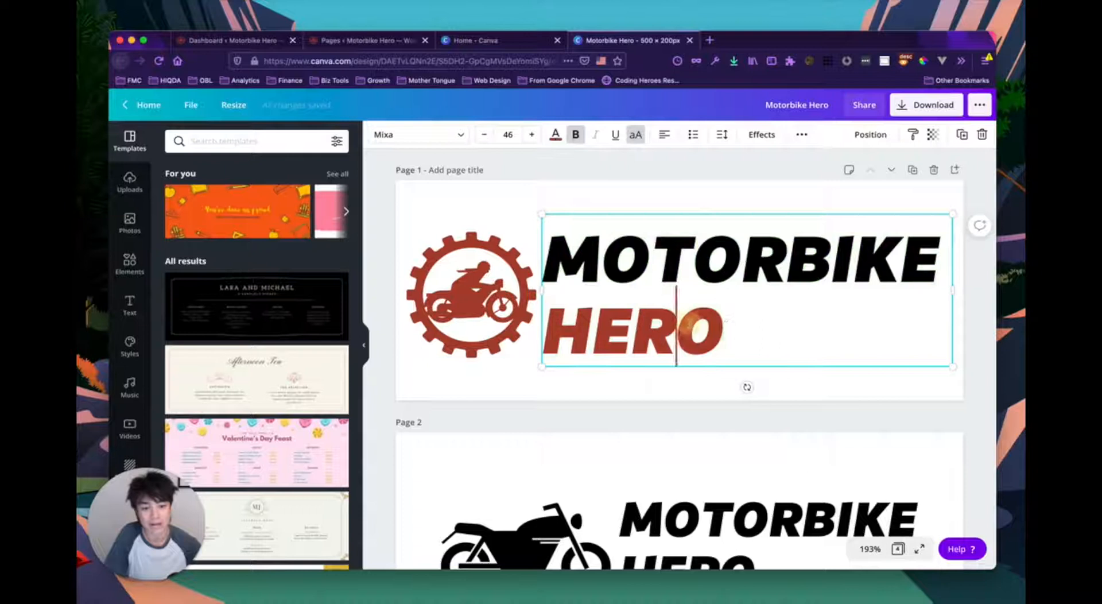
left_click(727, 331)
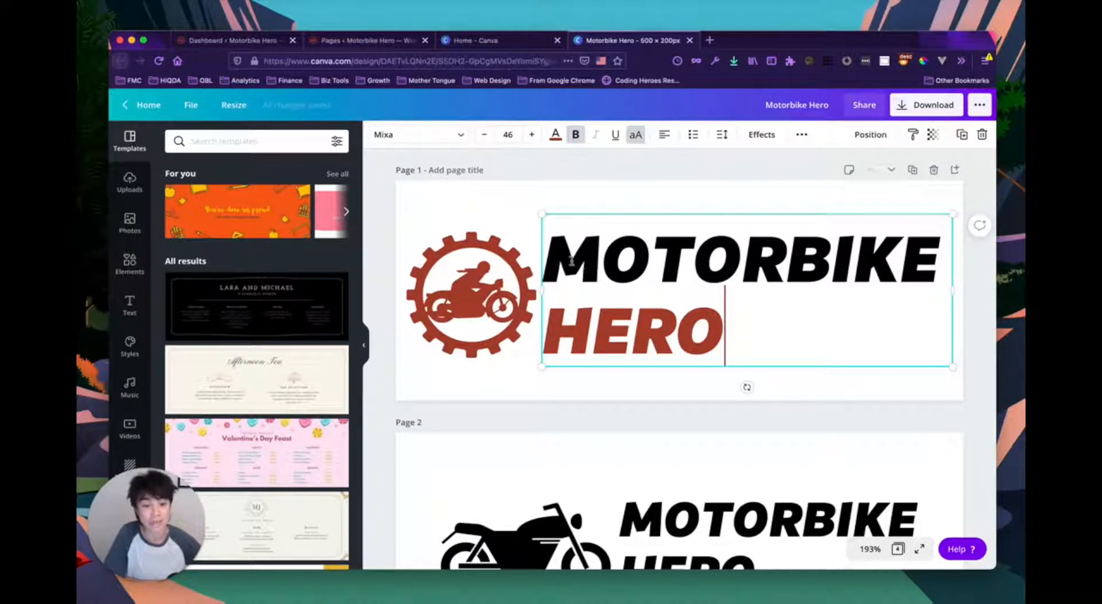
- Check which font the MOTORBIKE HERO text uses in the font list, and close the list without changing it
left_click(460, 136)
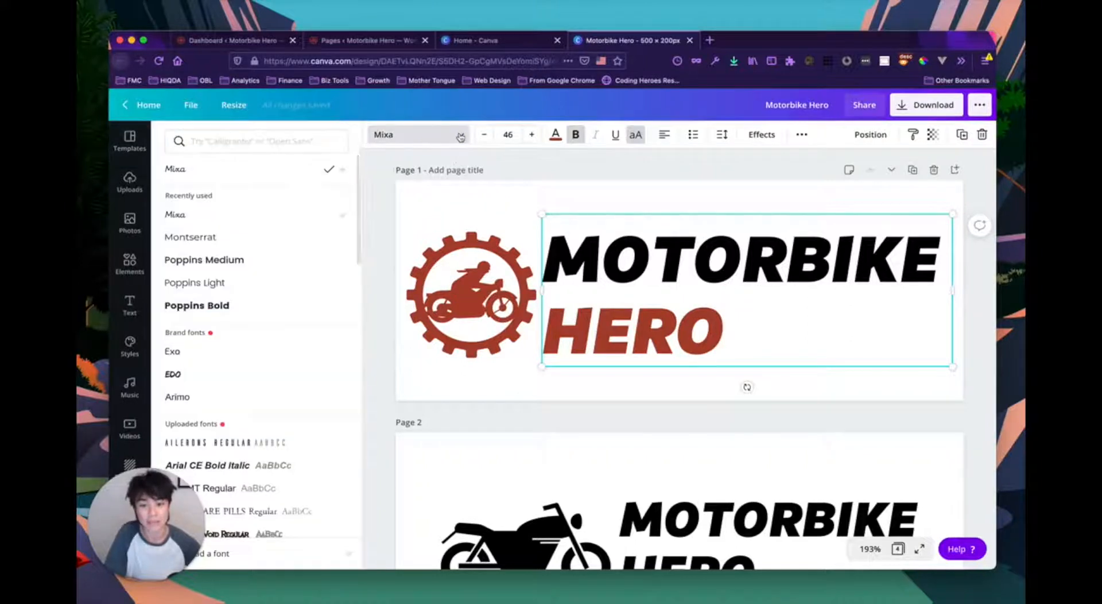
mouse_move(340, 174)
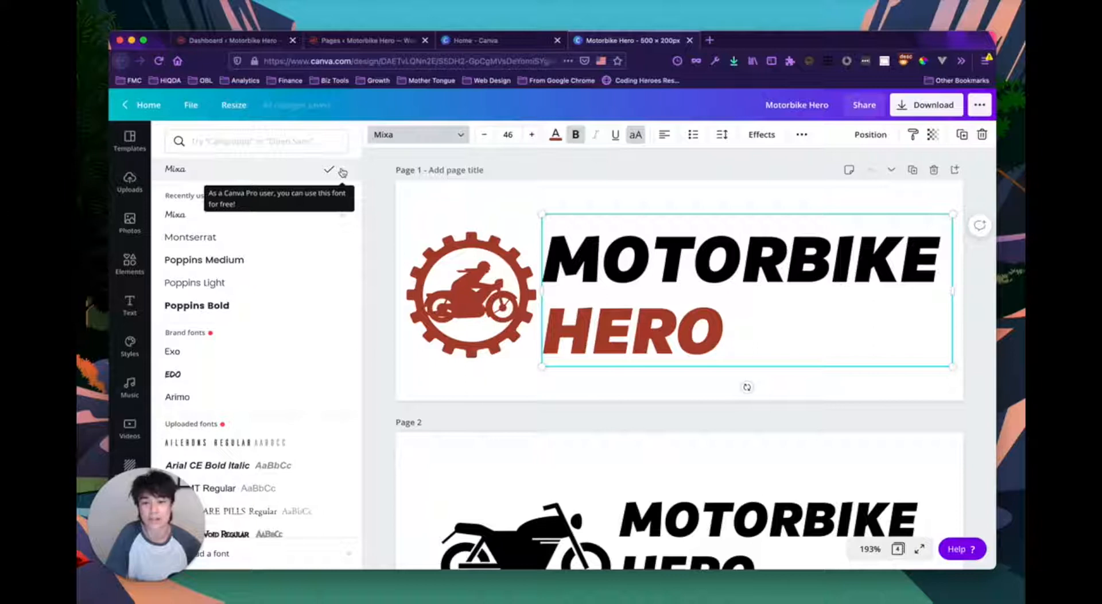
left_click(556, 170)
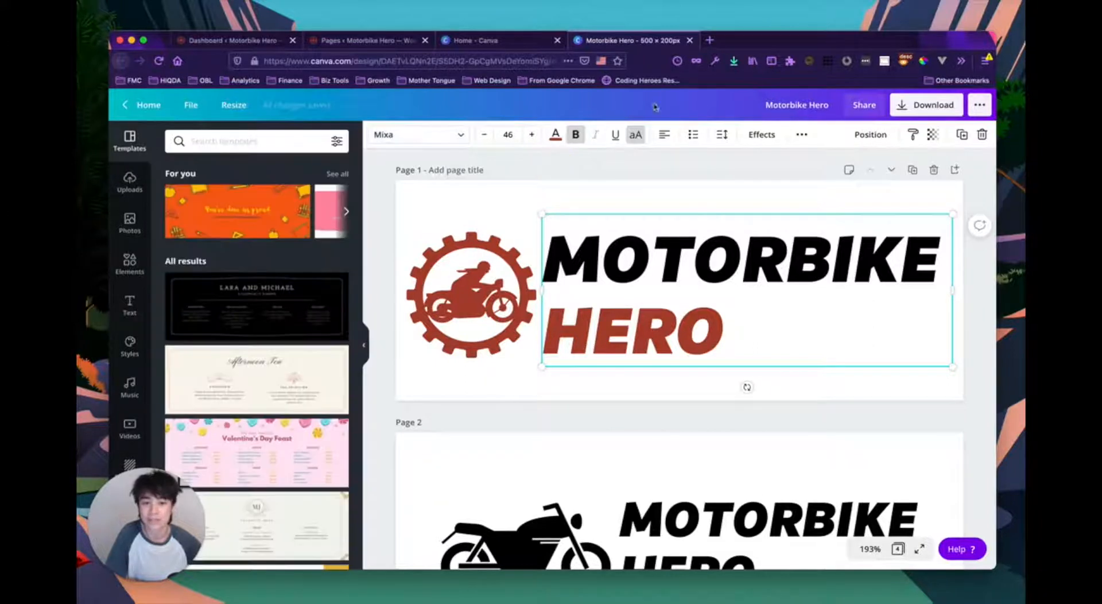
- Search the web for "mixa font" in a new browser tab and open the Fontfabric page for Mixa
left_click(709, 40)
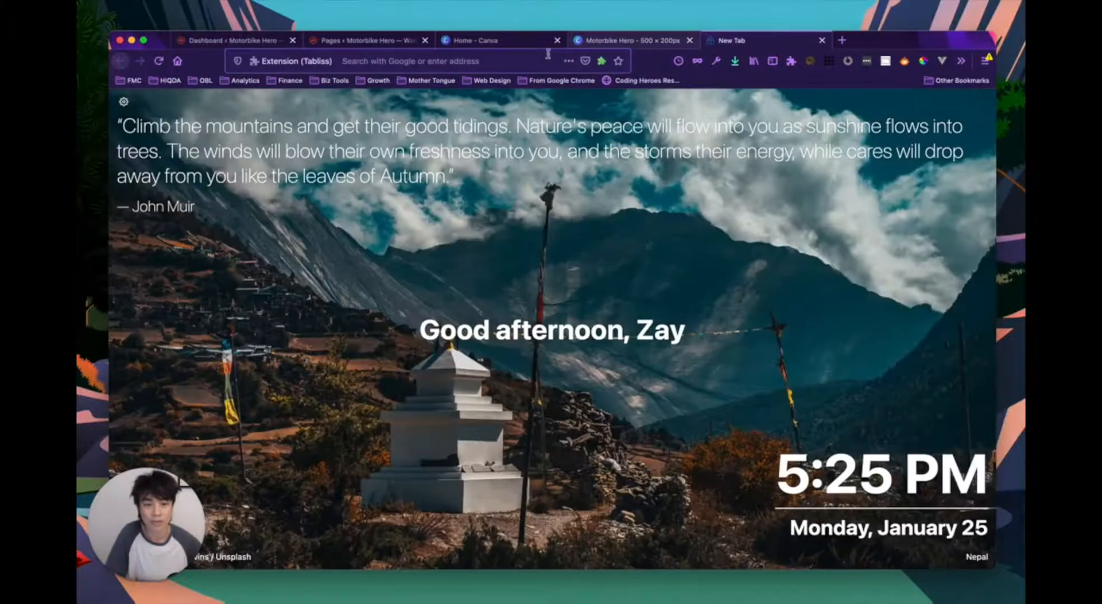
left_click(490, 59)
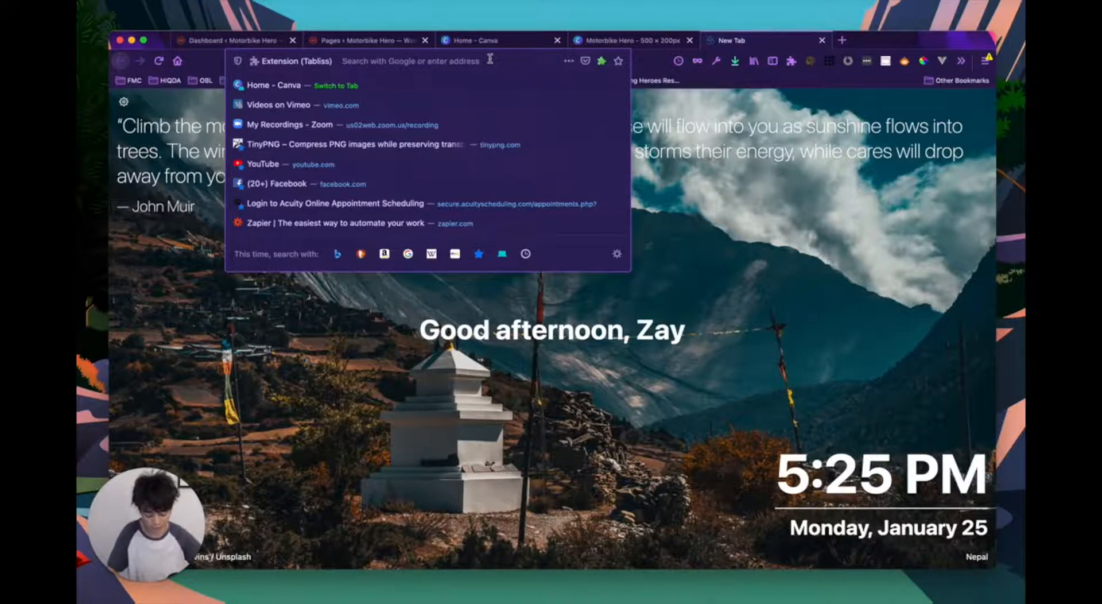
type("mixa font")
key("Return")
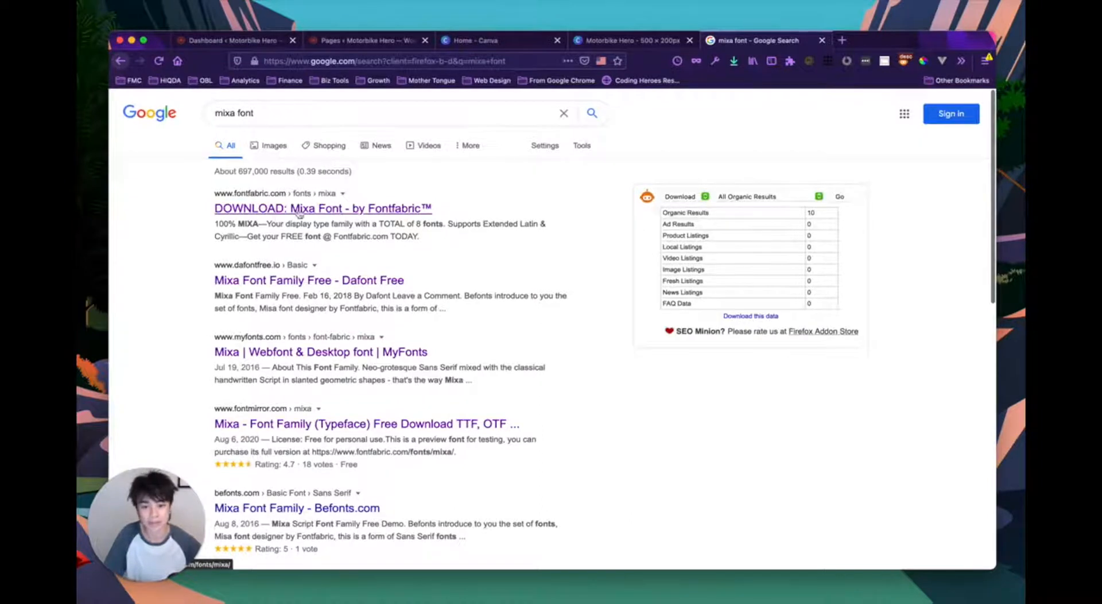
left_click(324, 210)
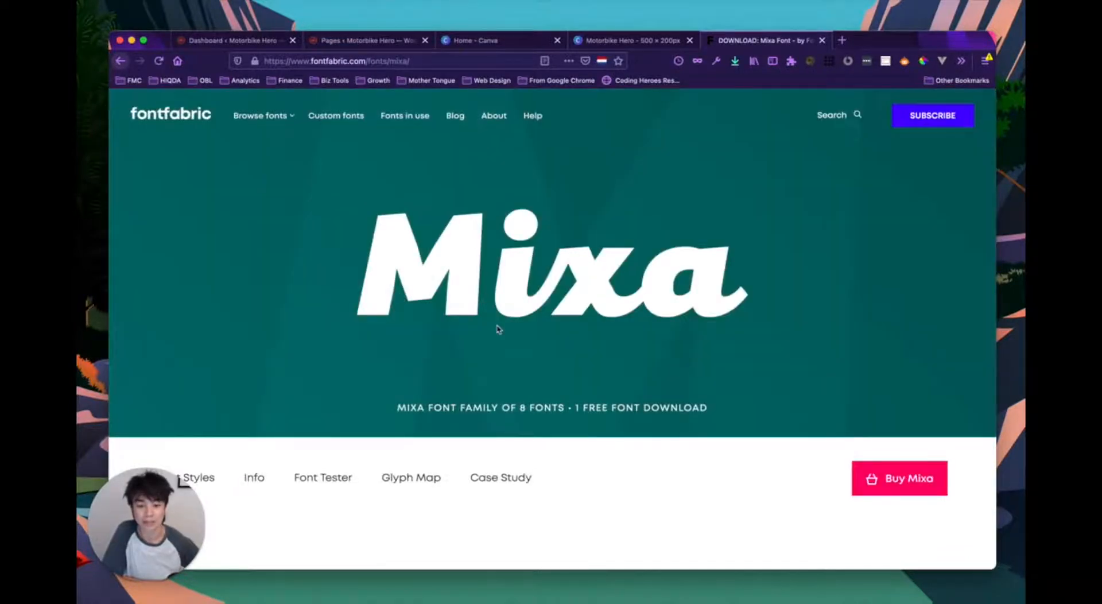
- Examine the Mixa font styles from Thin to Black, along with the licensing and download options
scroll(428, 343, "down", 2)
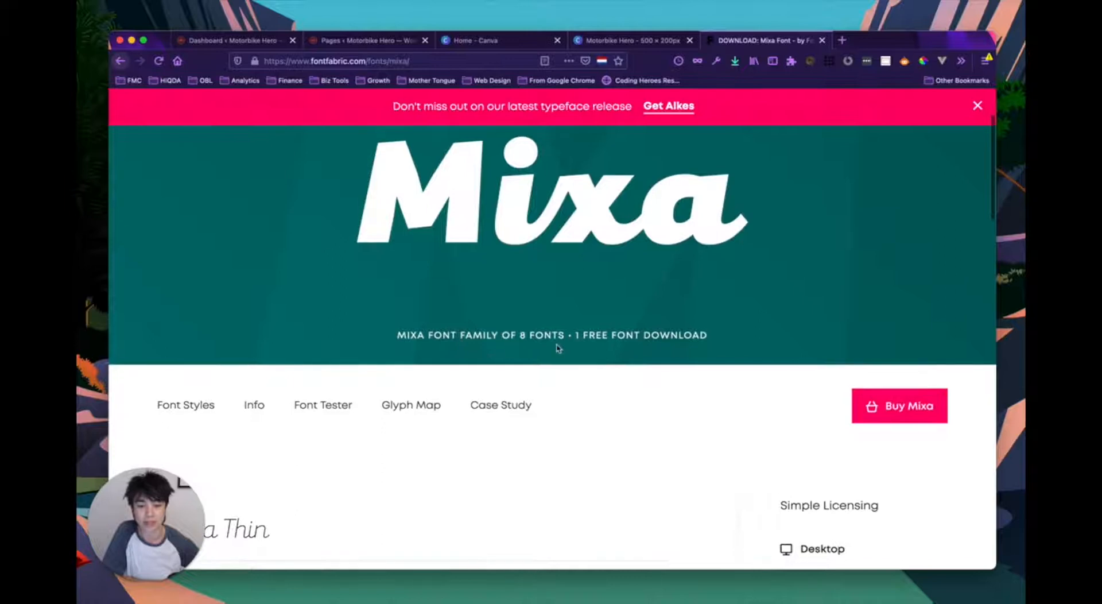
scroll(556, 344, "down", 2)
scroll(630, 280, "down", 6)
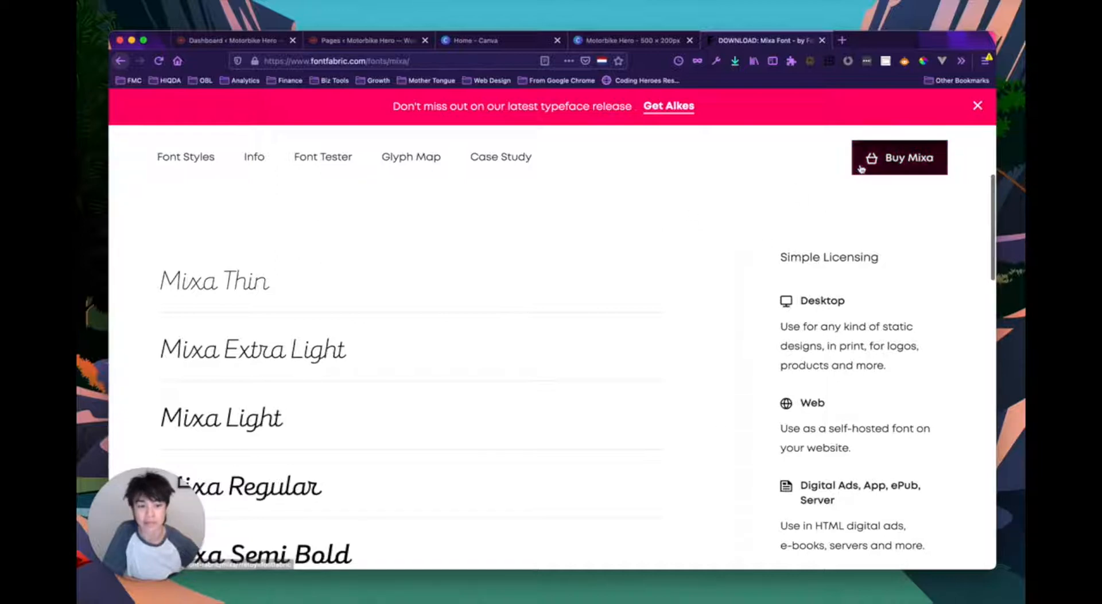
scroll(623, 229, "down", 2)
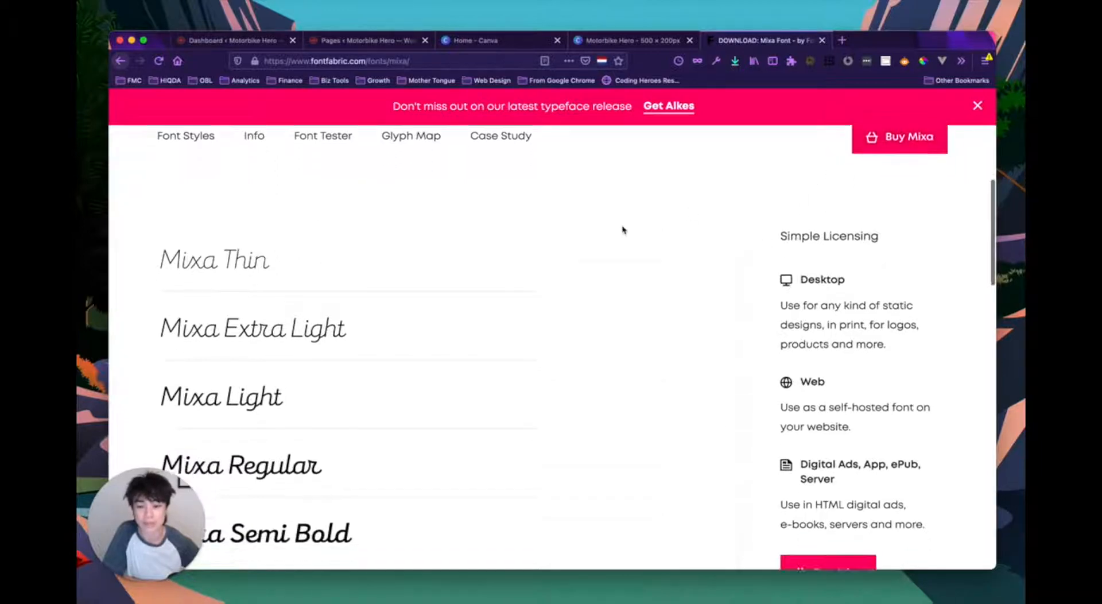
scroll(390, 205, "down", 2)
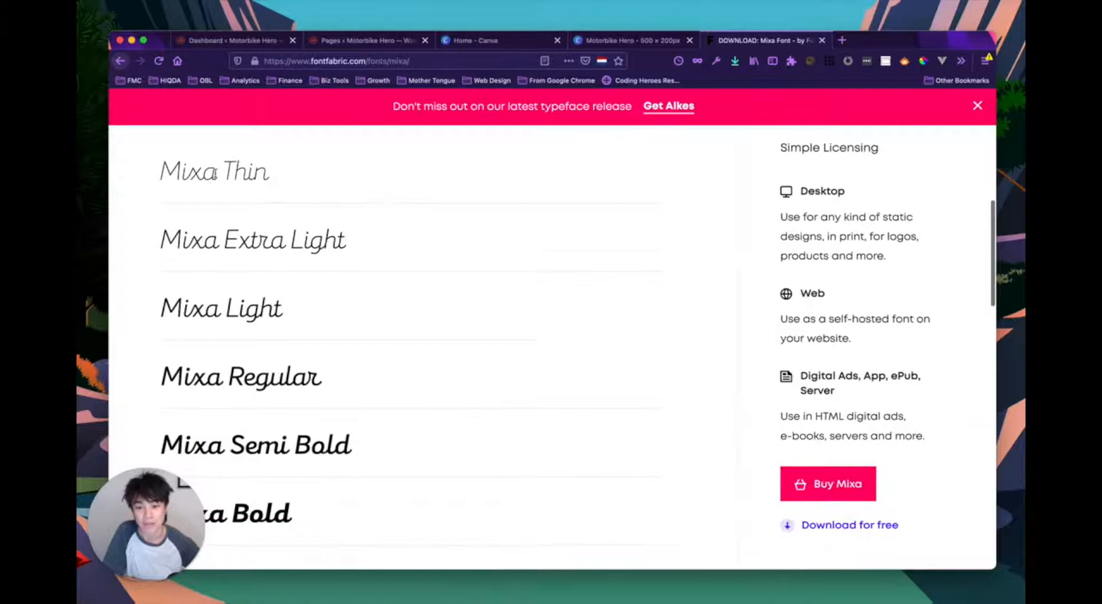
scroll(377, 301, "down", 8)
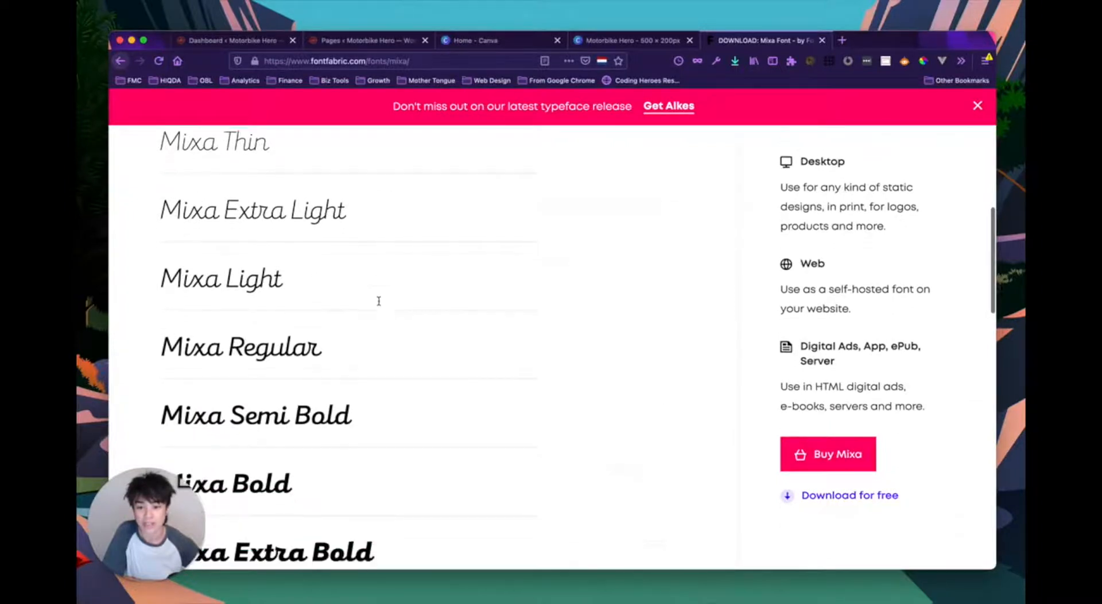
scroll(326, 422, "down", 2)
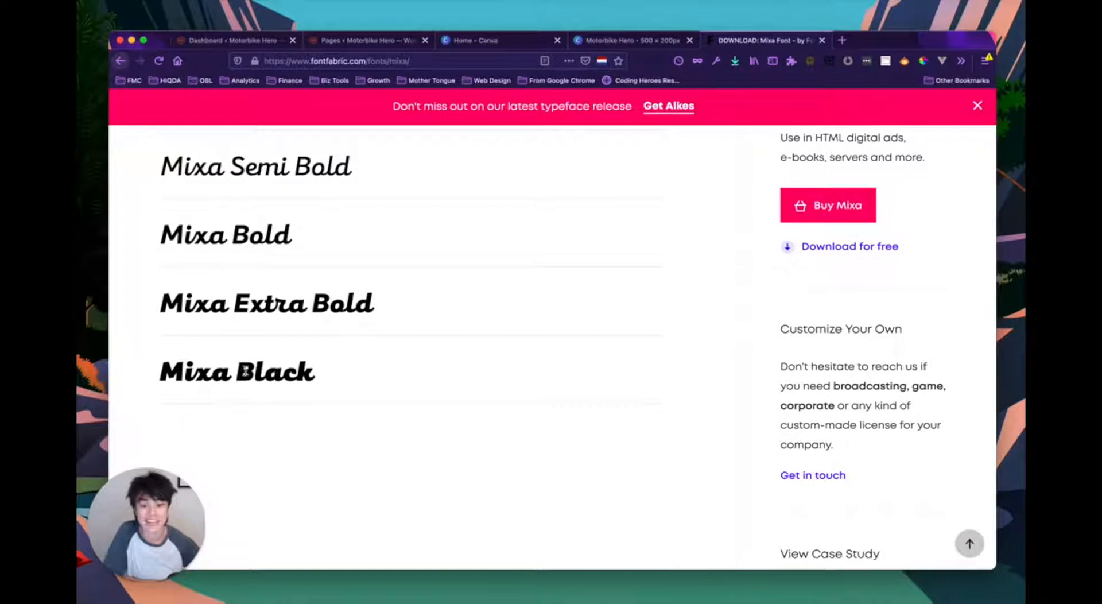
scroll(451, 427, "down", 12)
scroll(450, 427, "up", 10)
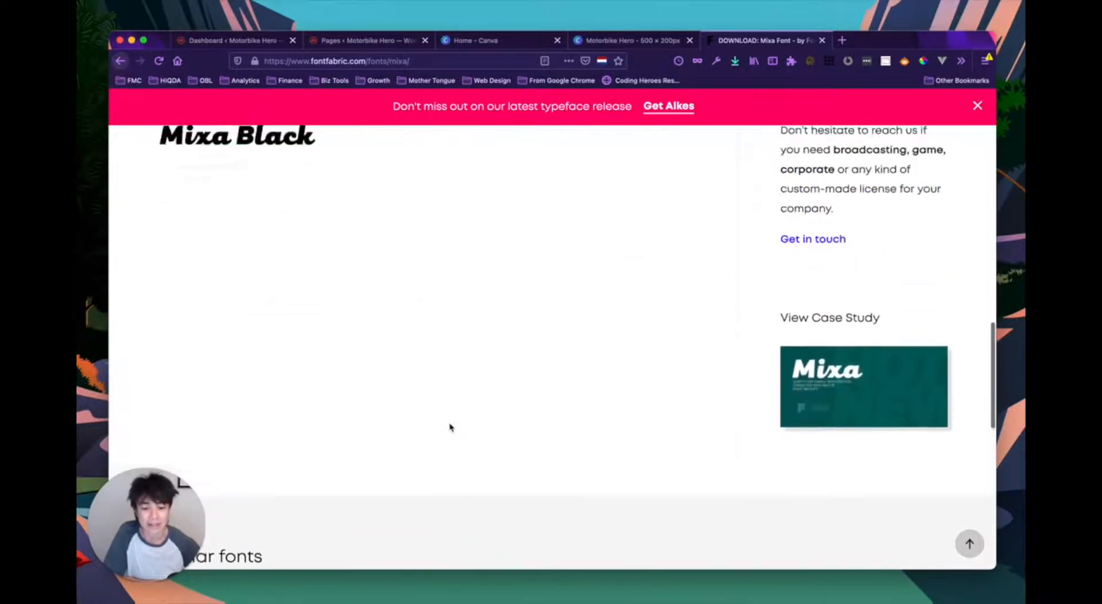
scroll(450, 427, "up", 5)
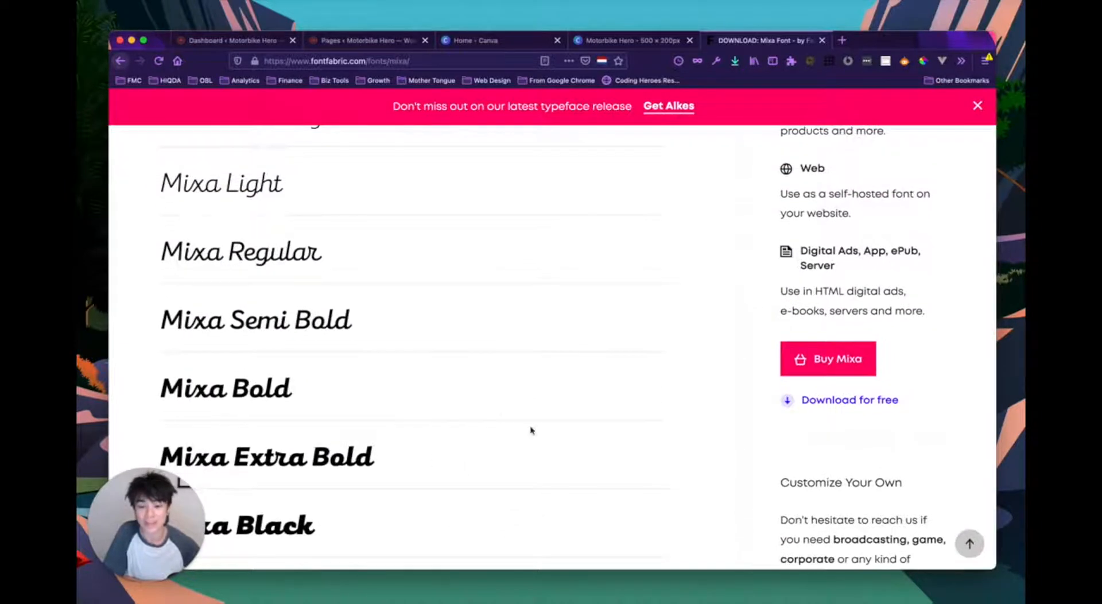
scroll(432, 343, "up", 1)
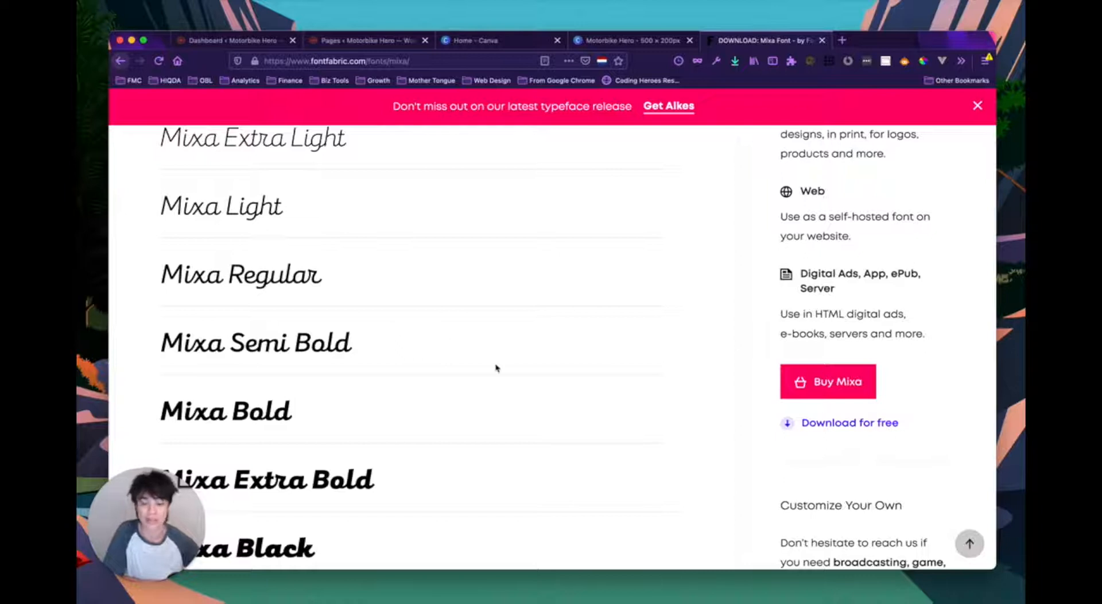
scroll(372, 365, "down", 3)
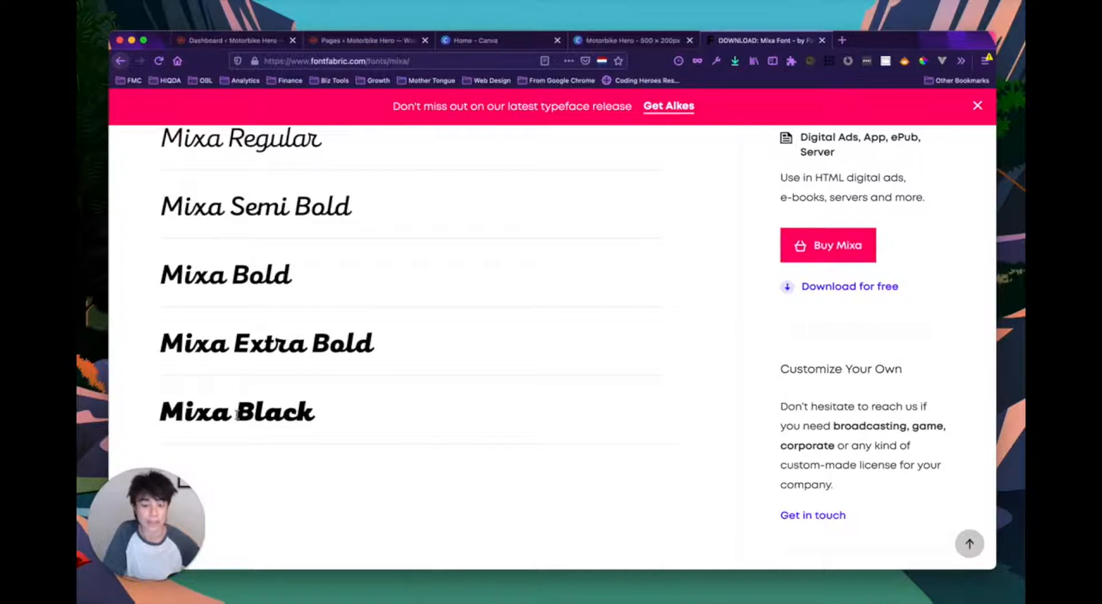
scroll(397, 372, "up", 1)
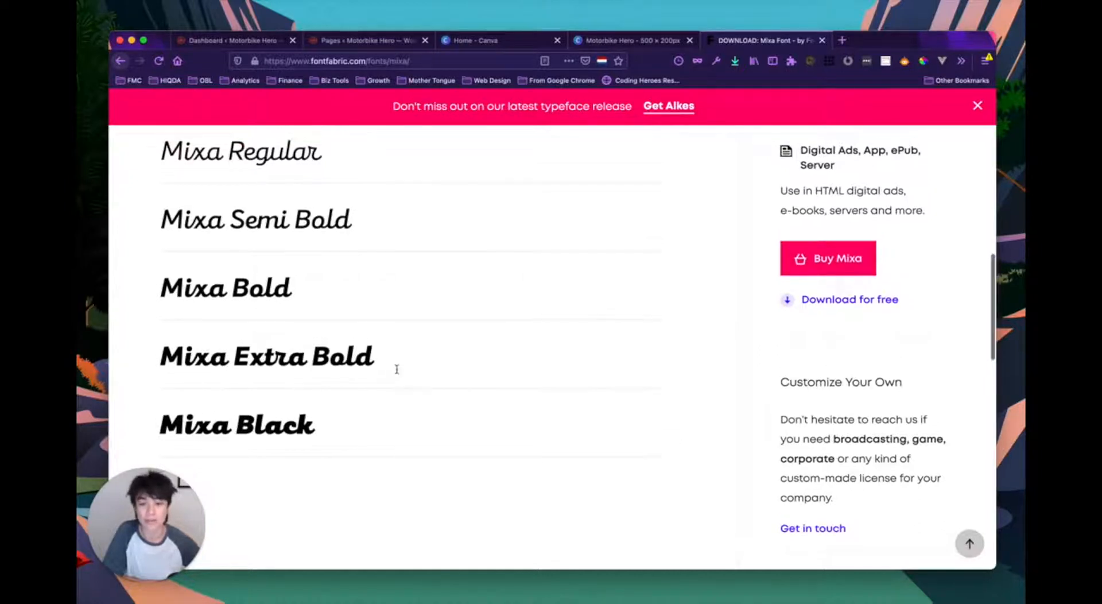
scroll(645, 340, "up", 4)
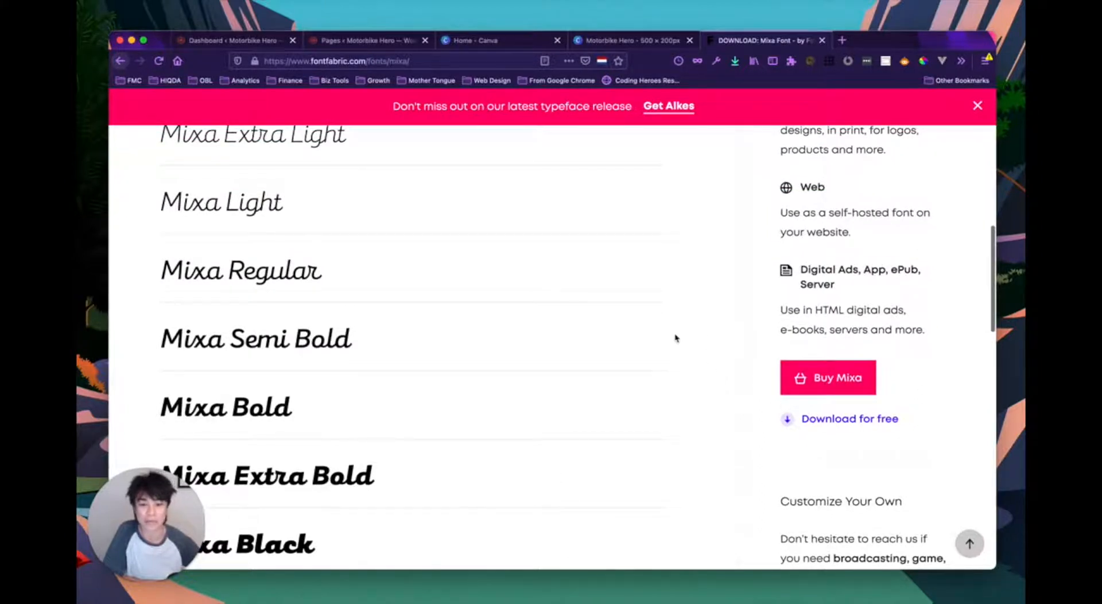
scroll(587, 299, "up", 2)
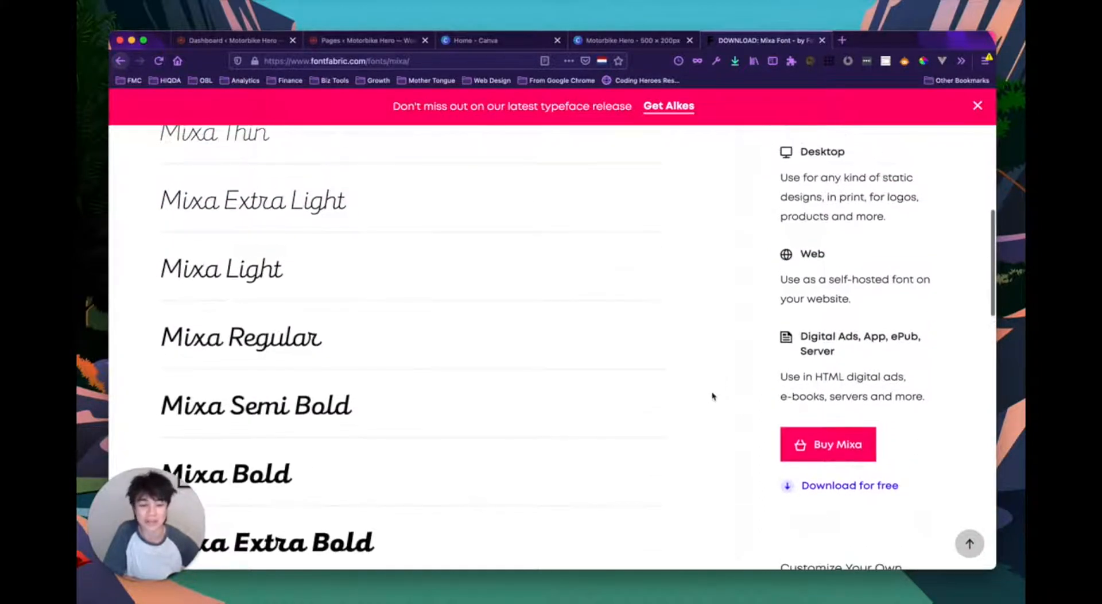
- Open the purchase page for Mixa on MyFonts and review the prices of the individual styles
scroll(713, 396, "down", 1)
left_click(835, 405)
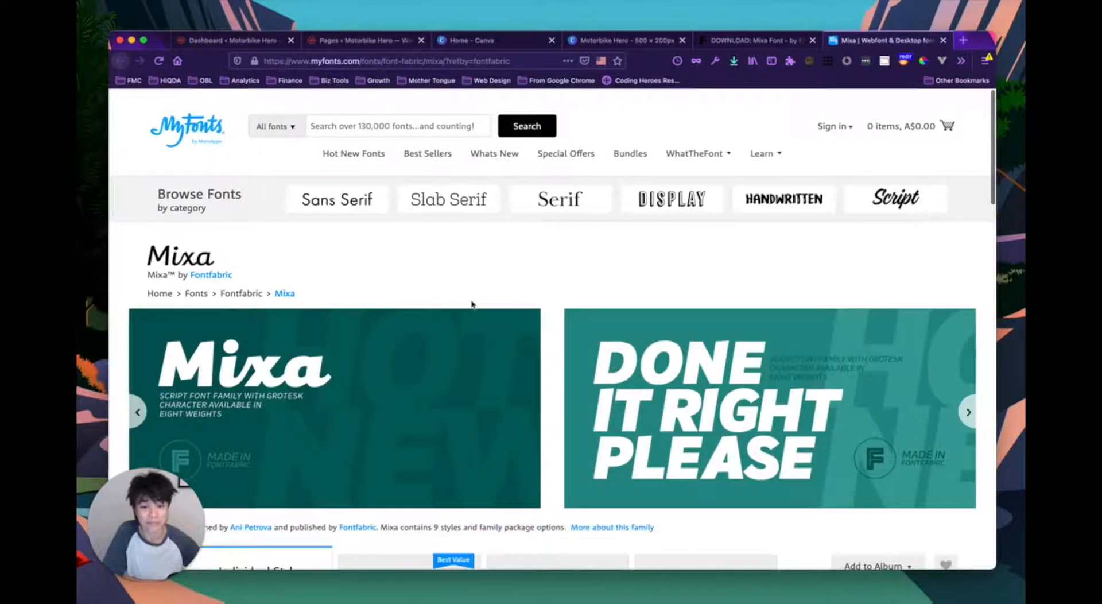
scroll(576, 301, "down", 1)
scroll(690, 263, "down", 1)
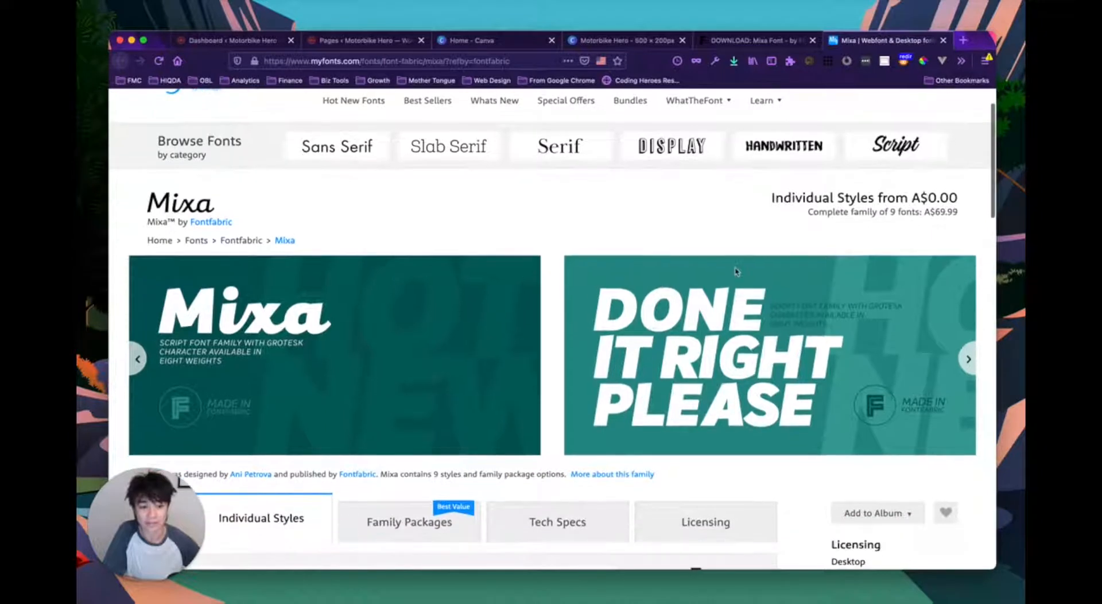
scroll(456, 300, "down", 5)
scroll(419, 315, "down", 2)
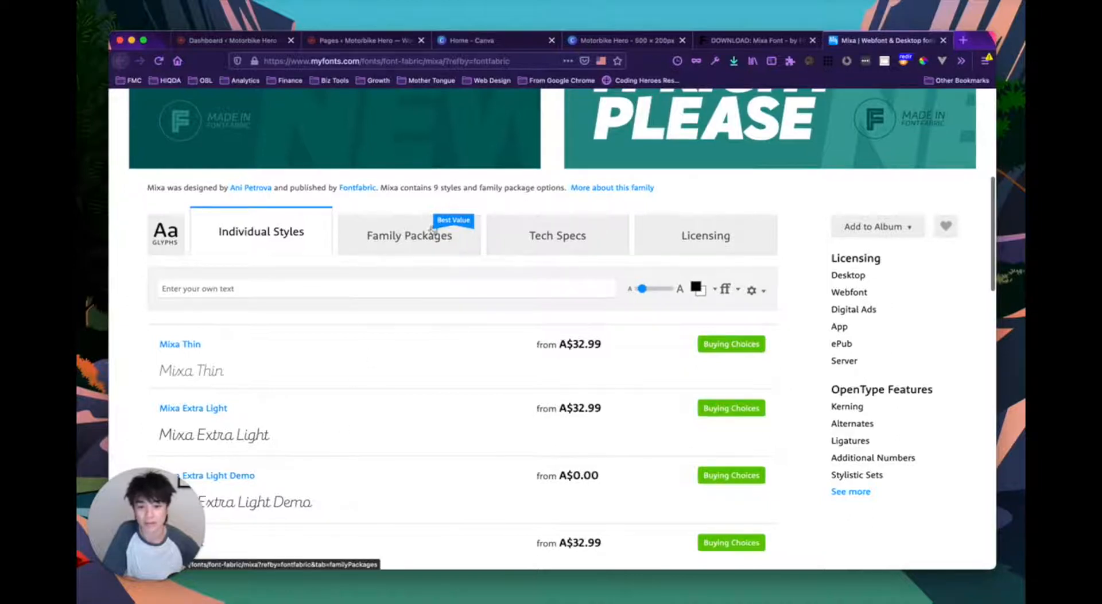
scroll(276, 417, "down", 1)
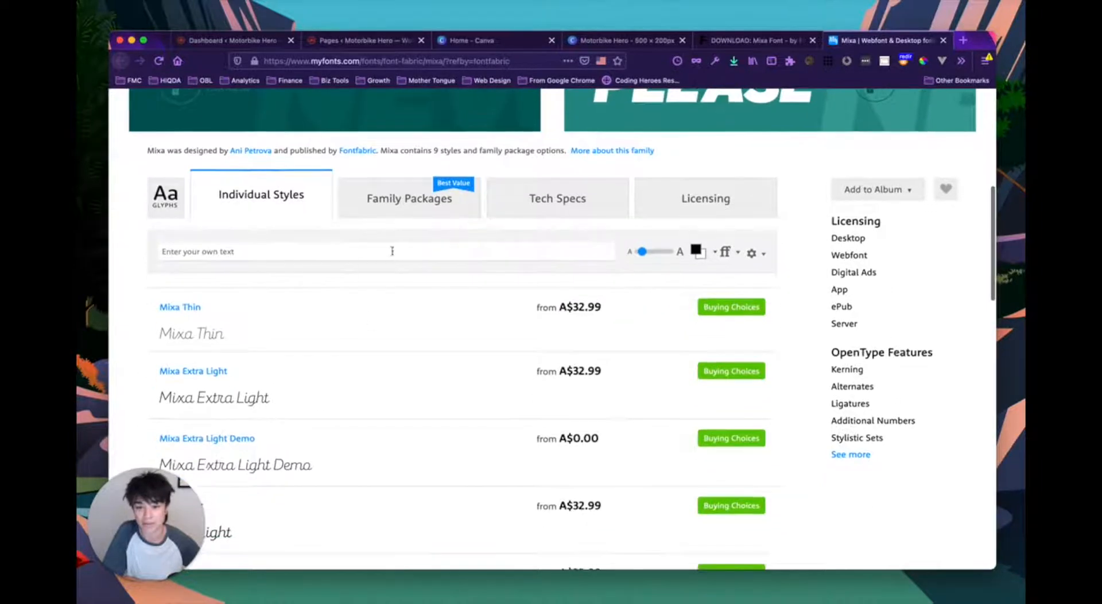
- Open the Mixa family package with its full list of styles, and review the included weights and package price
left_click(392, 201)
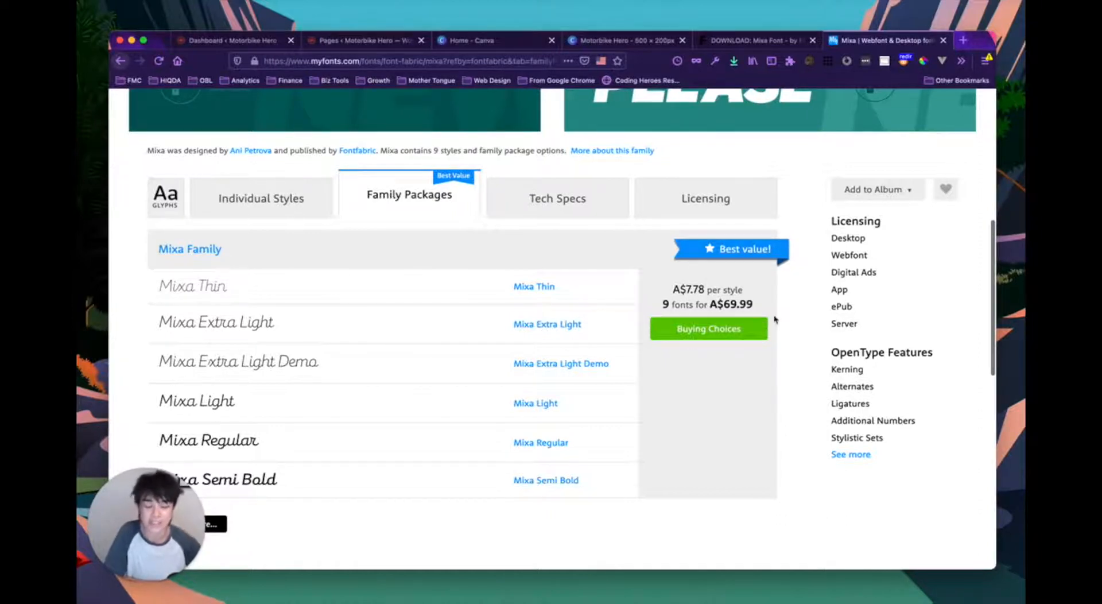
scroll(253, 424, "down", 2)
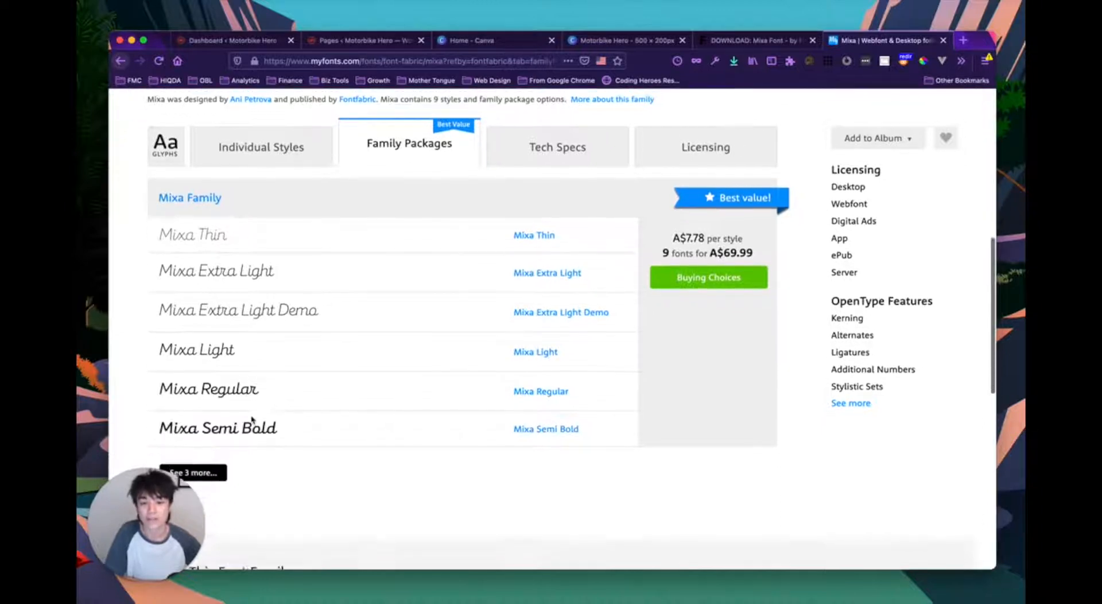
left_click(204, 468)
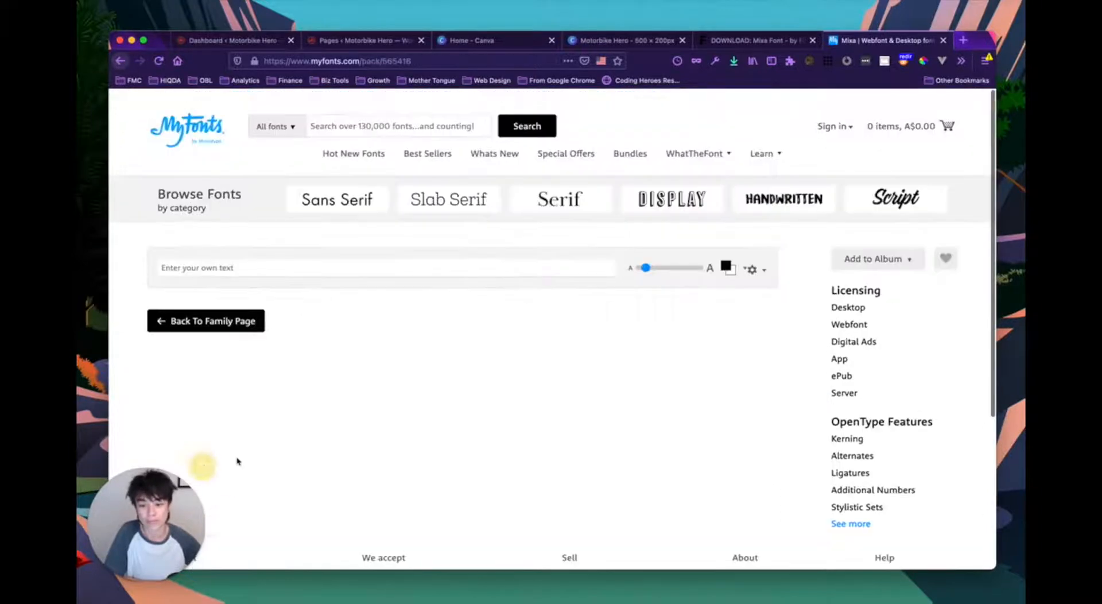
scroll(281, 447, "down", 2)
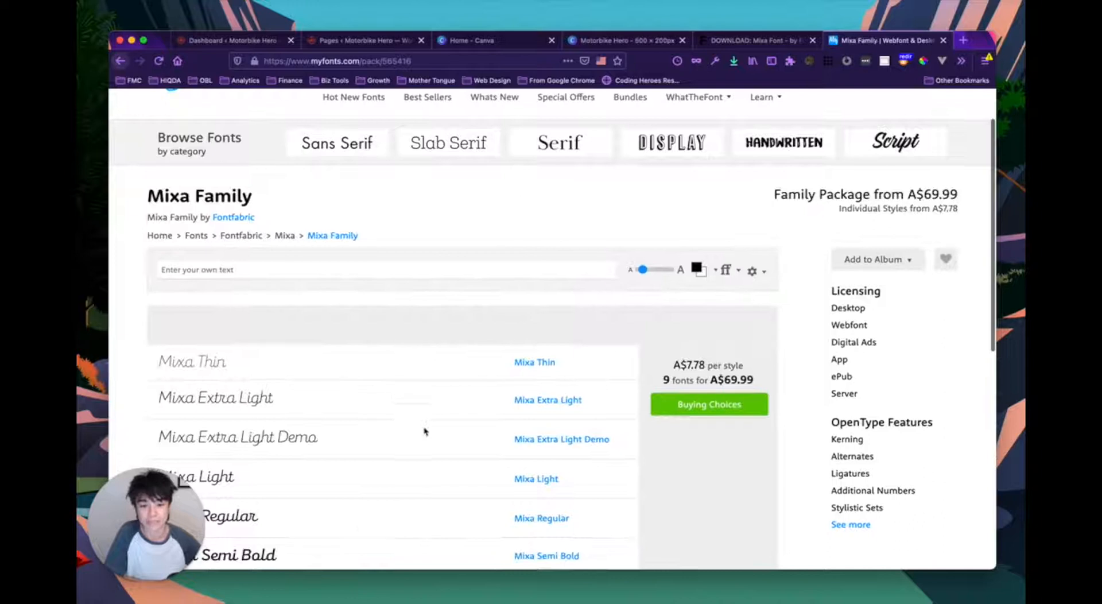
scroll(425, 432, "down", 5)
scroll(342, 247, "up", 2)
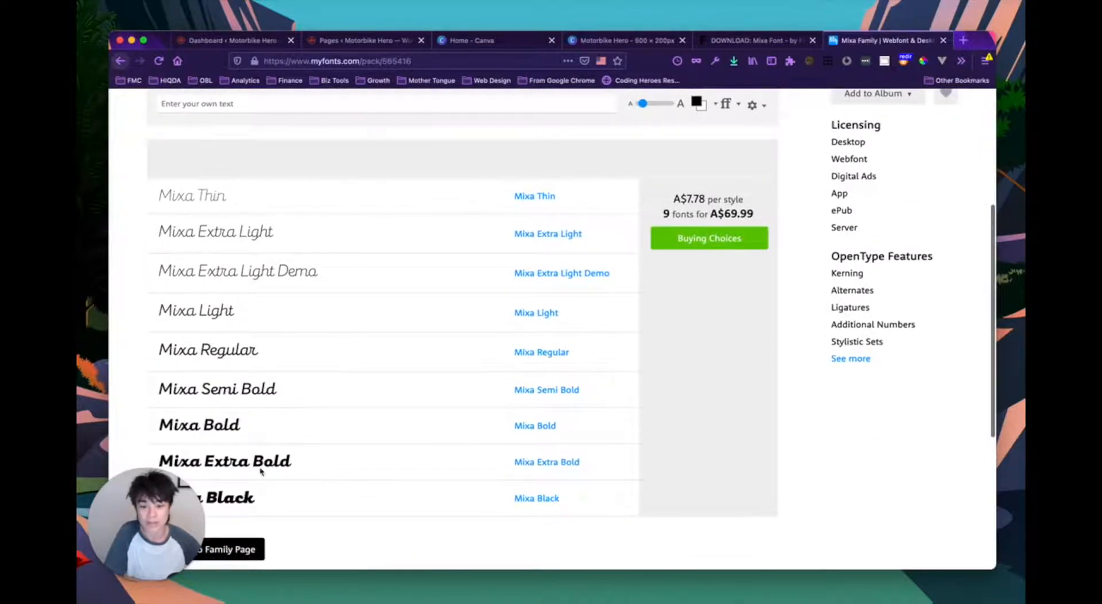
scroll(460, 391, "up", 1)
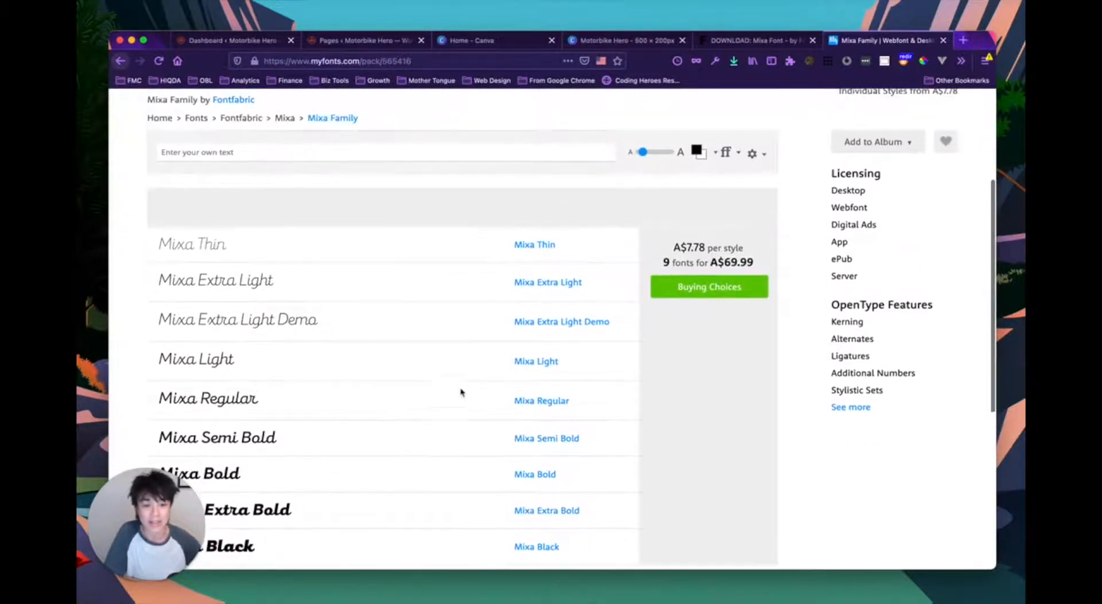
scroll(460, 393, "up", 2)
scroll(471, 375, "down", 1)
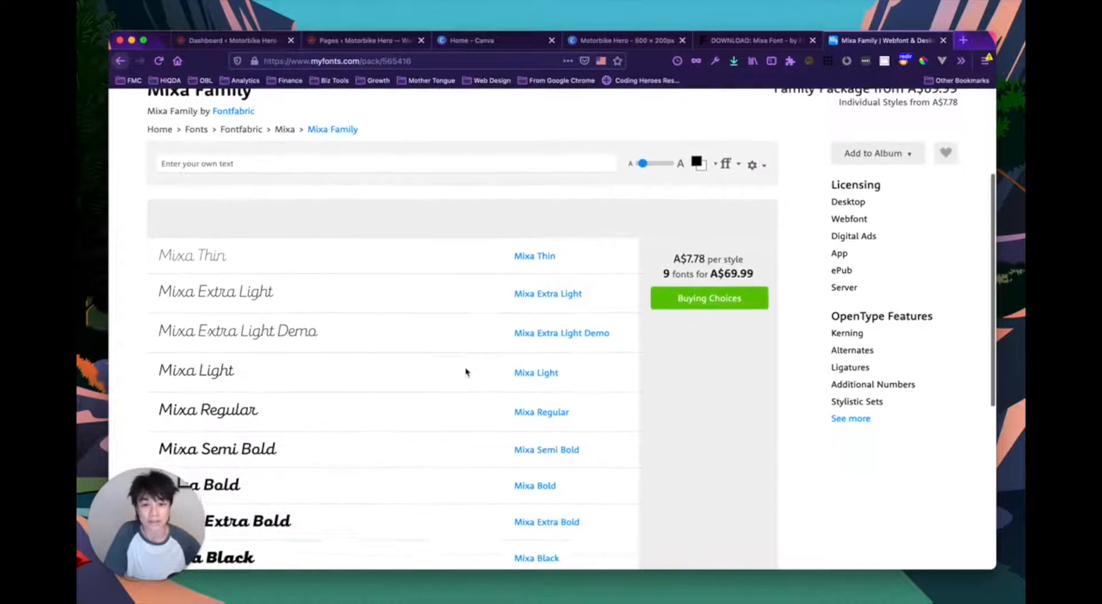
- Open the Mixa Extra Light Demo style from the family list and bring up its license choices
scroll(499, 325, "down", 1)
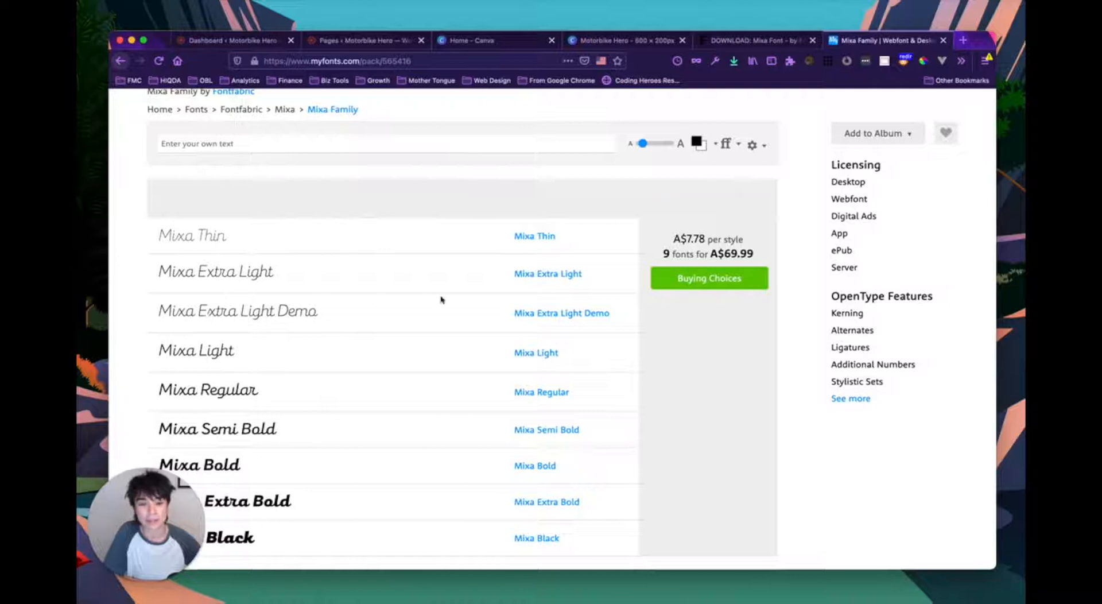
left_click(565, 313)
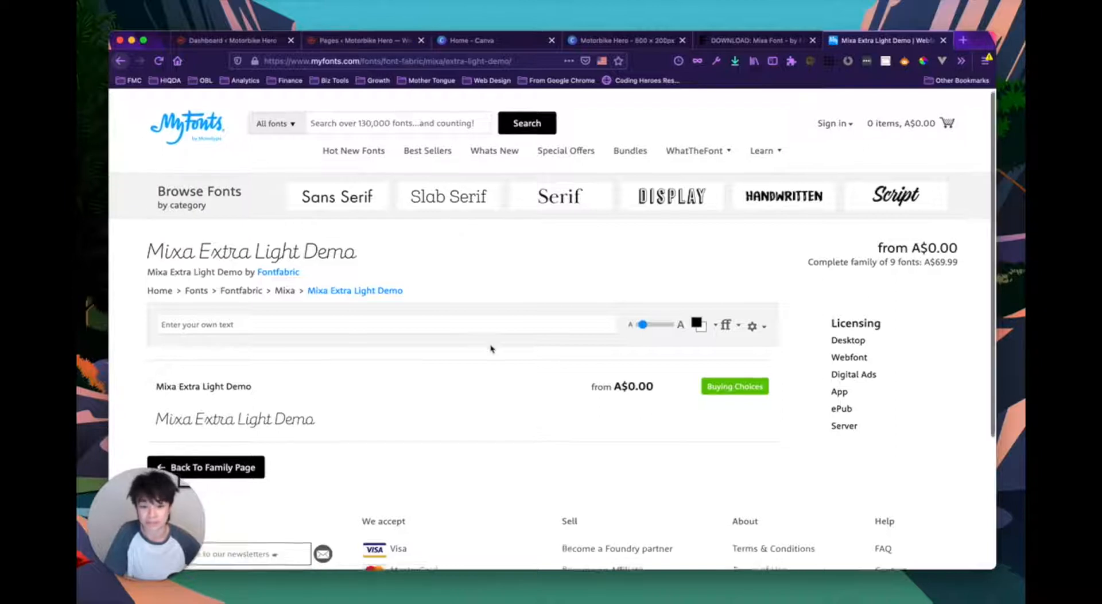
scroll(402, 356, "down", 2)
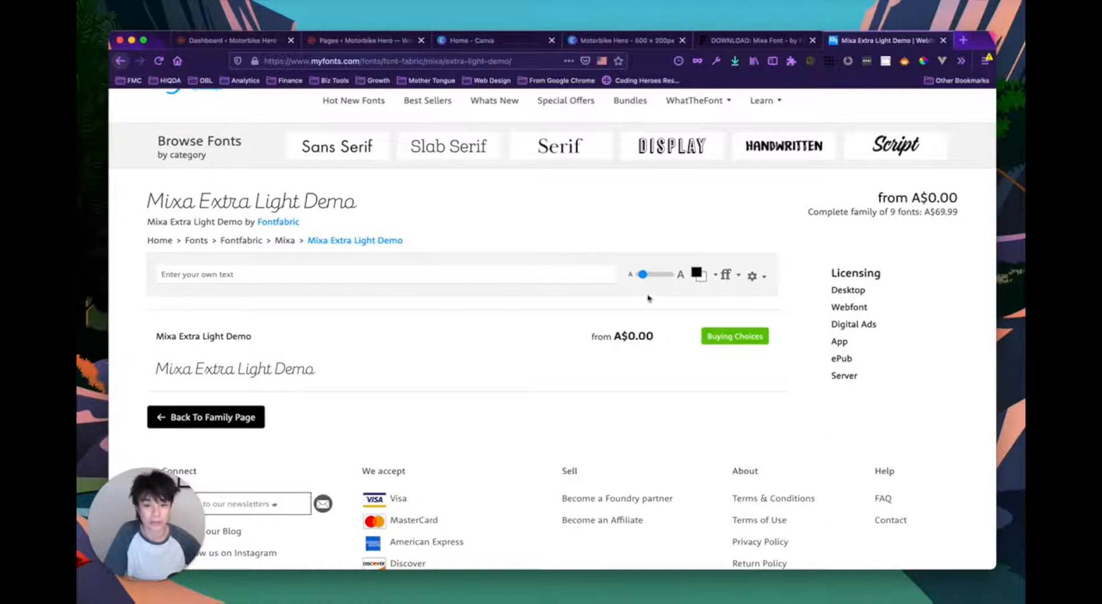
left_click(741, 336)
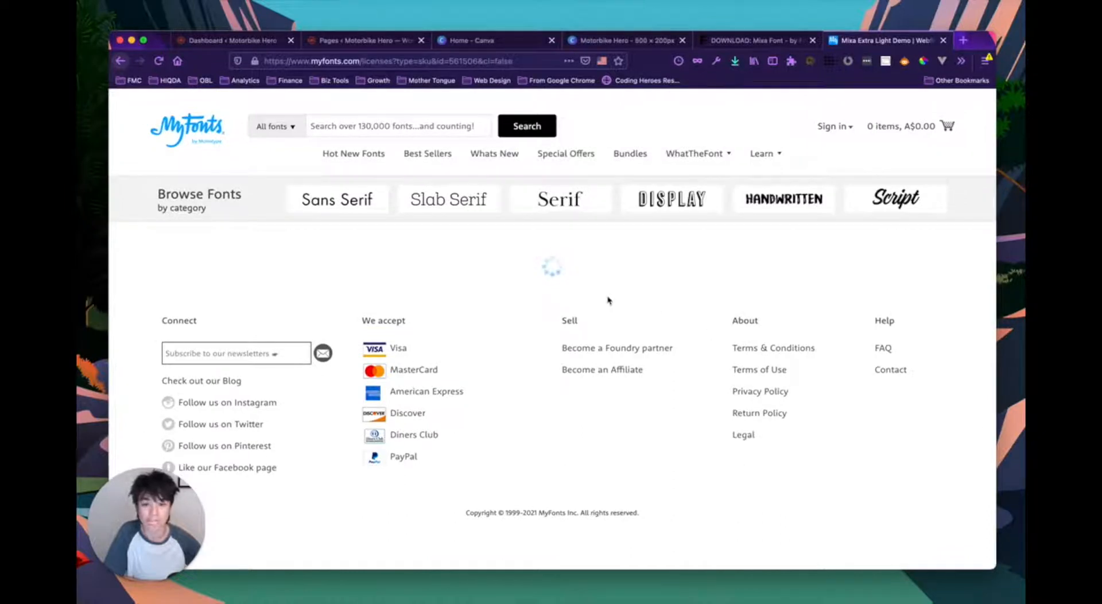
- Add the Mixa Extra Light Demo font to the cart with a Desktop license for 1-5 users
scroll(608, 297, "down", 5)
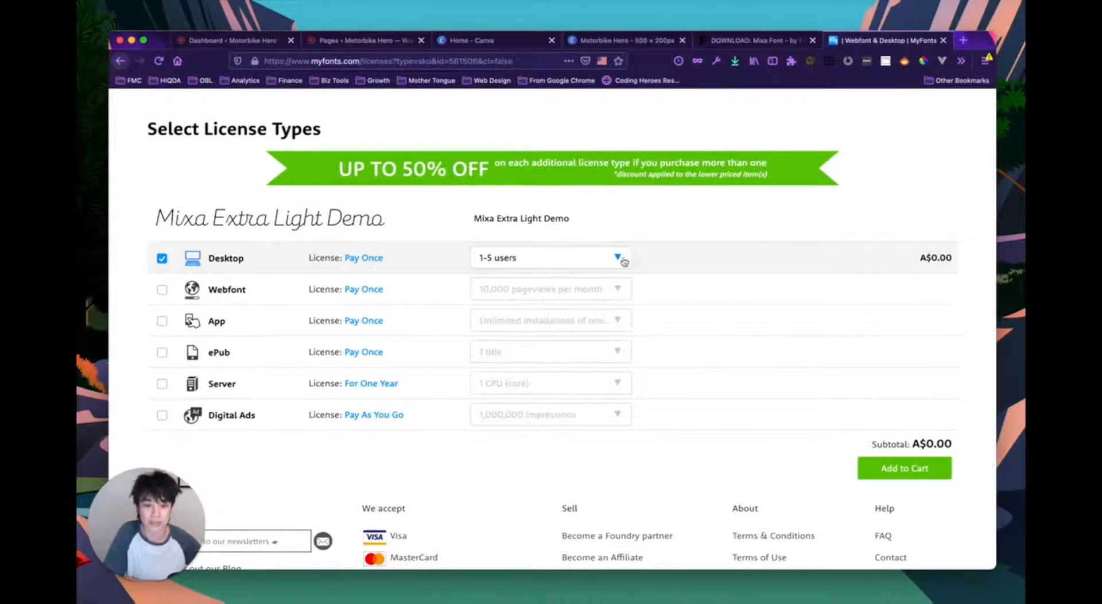
left_click(616, 258)
left_click(614, 260)
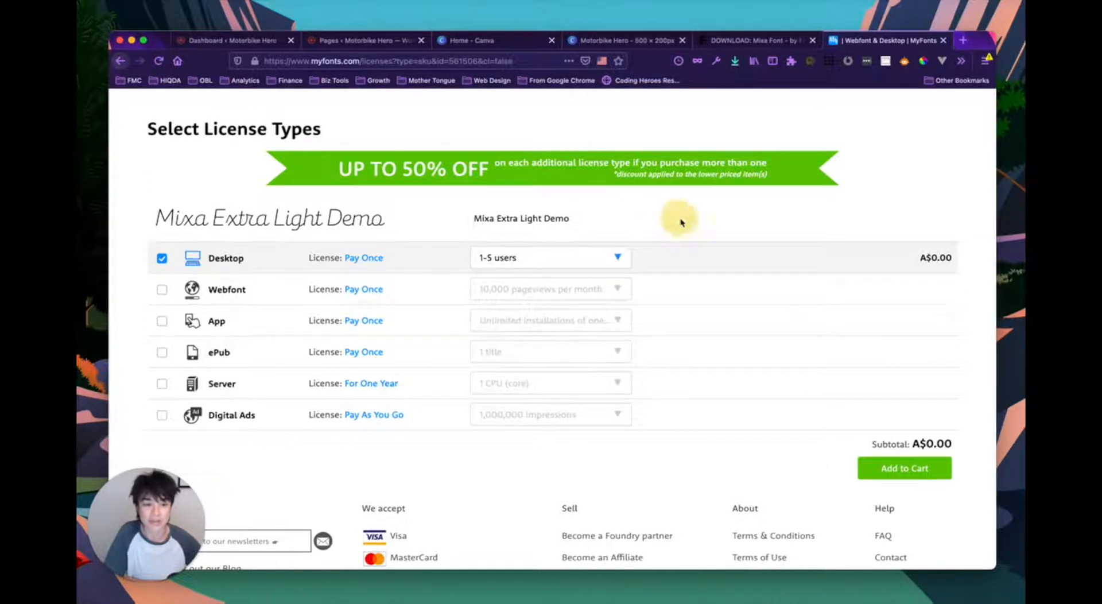
left_click(898, 470)
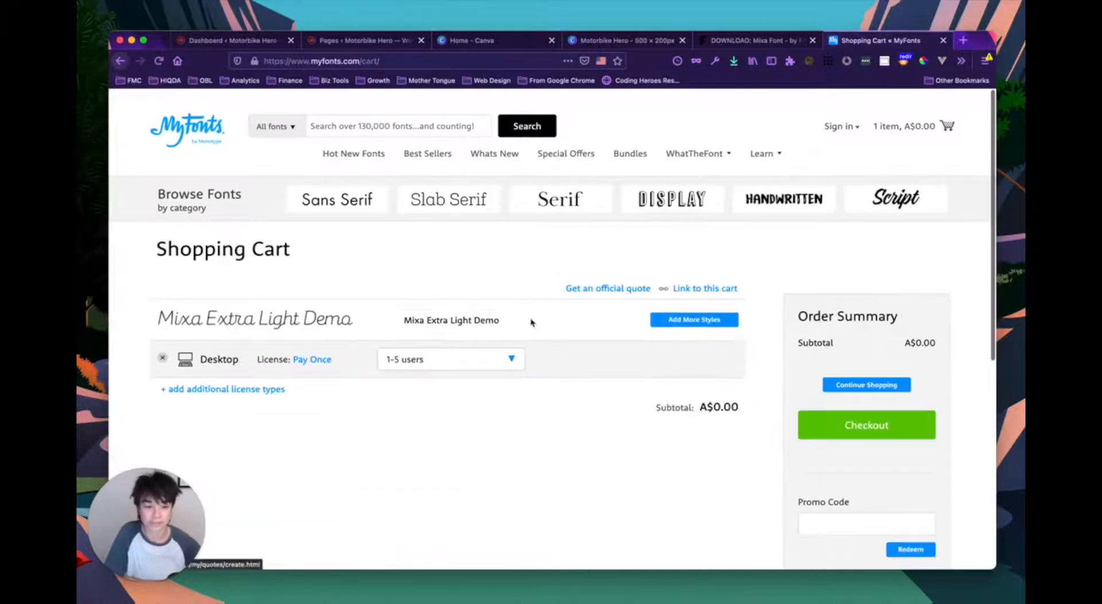
- Review the shopping cart and proceed to checkout as far as the sign-in form, leaving the credentials blank
scroll(532, 323, "down", 1)
scroll(587, 354, "down", 2)
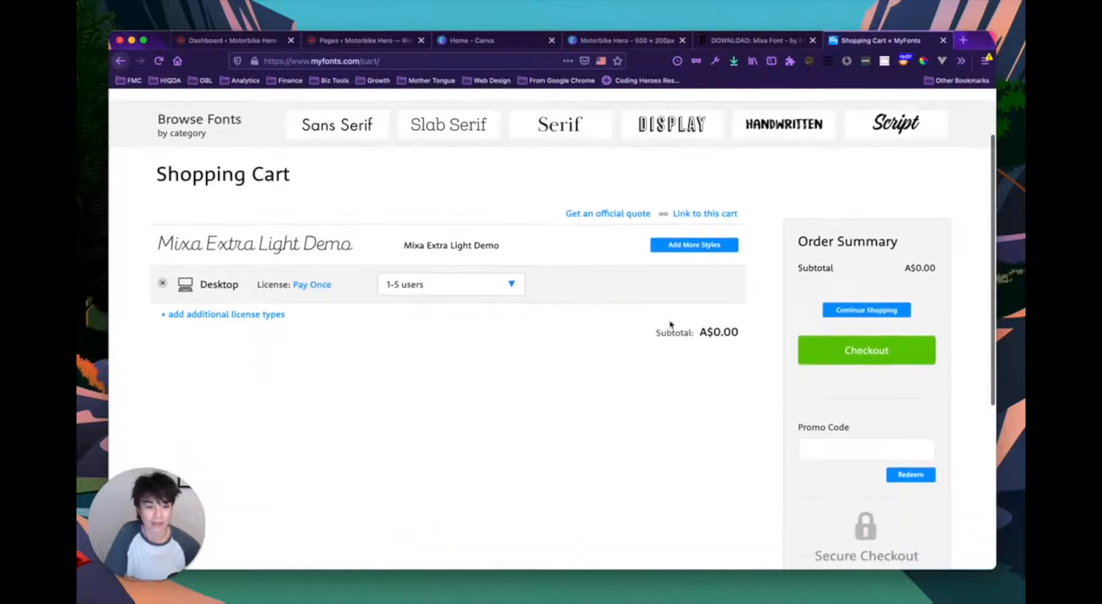
left_click(868, 354)
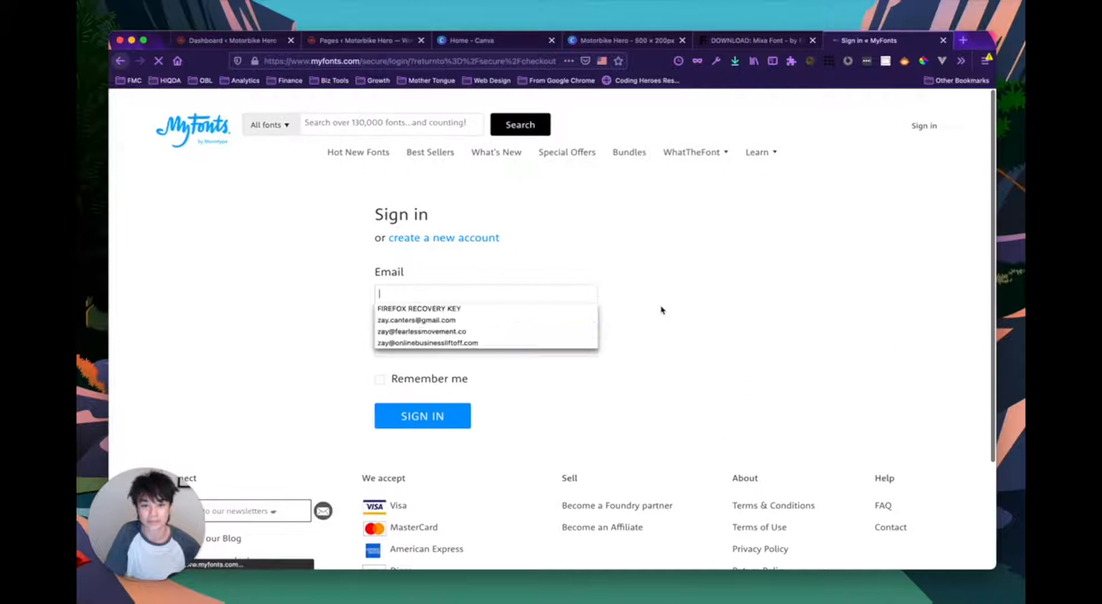
left_click(411, 292)
left_click(615, 267)
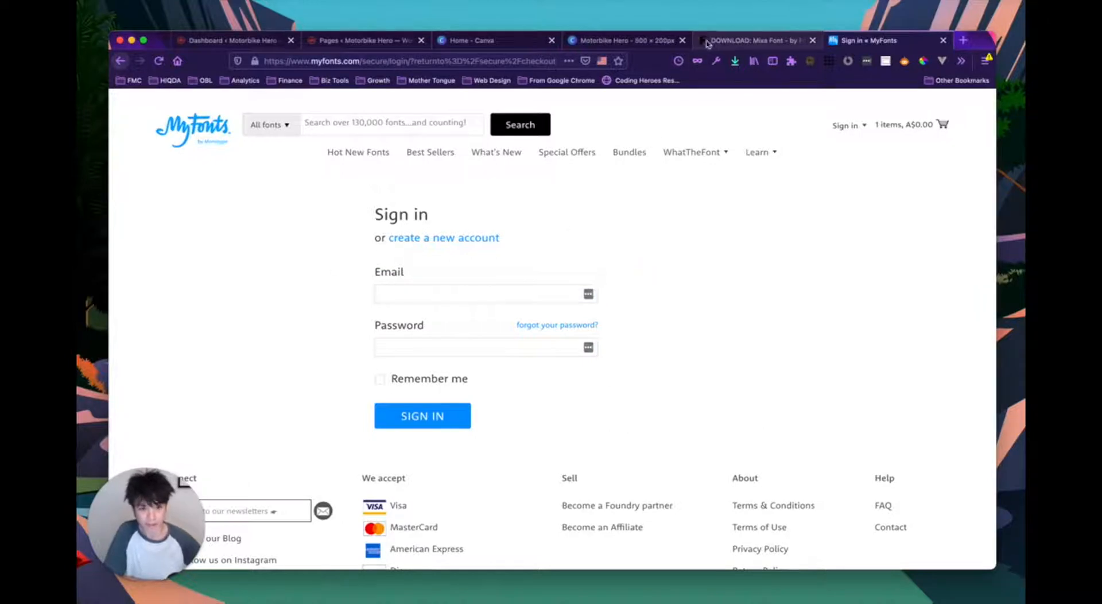
- Go back from the Fontfabric page to the "mixa font" search results and open the Dafont Free result
left_click(741, 40)
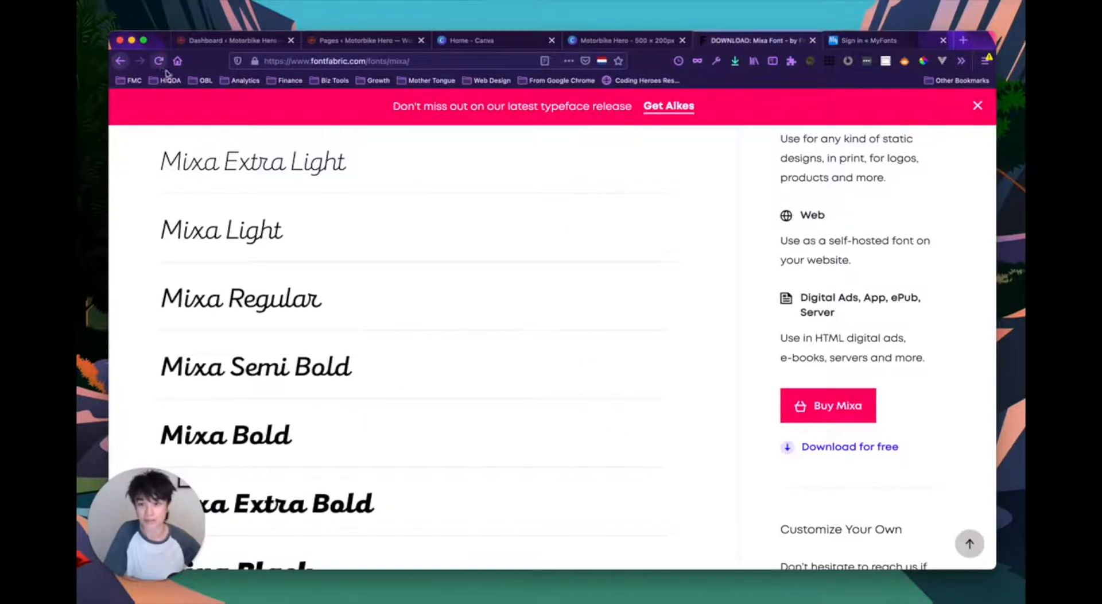
left_click(120, 61)
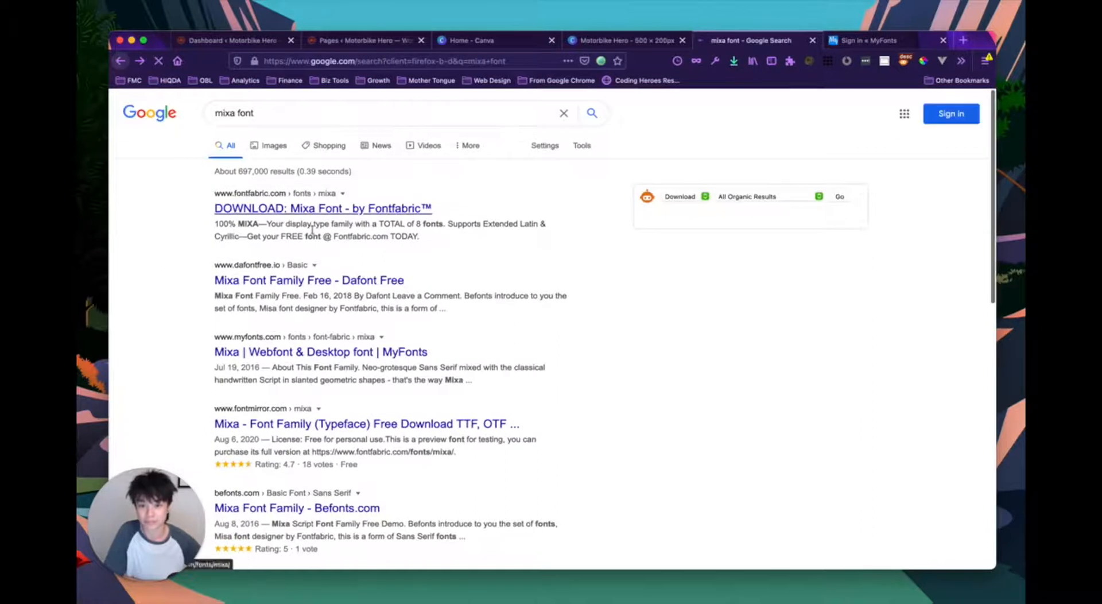
scroll(313, 231, "down", 1)
scroll(236, 289, "down", 1)
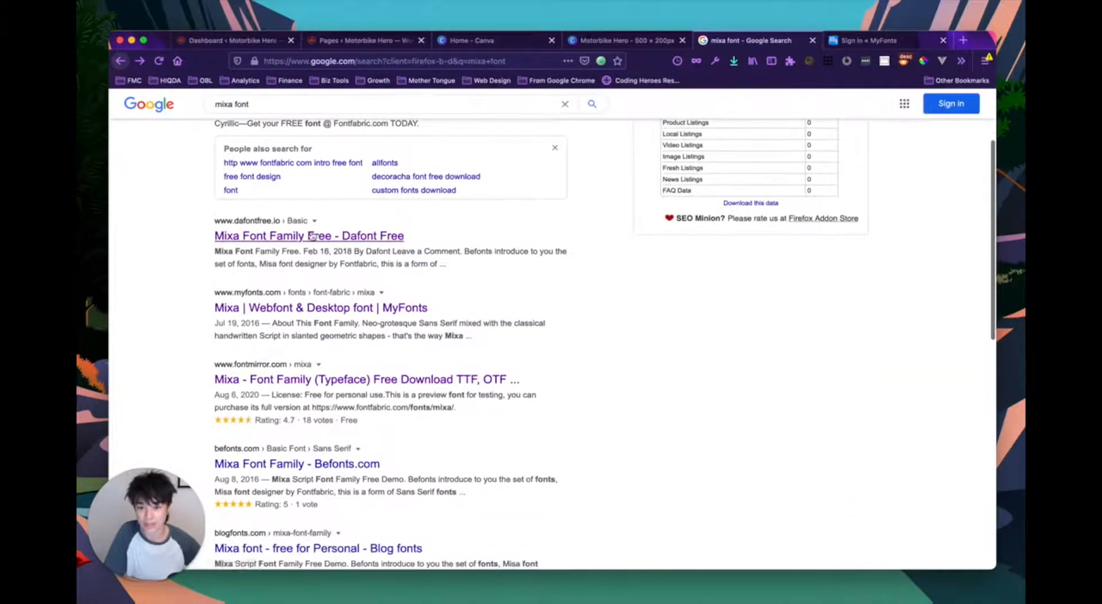
left_click(312, 236)
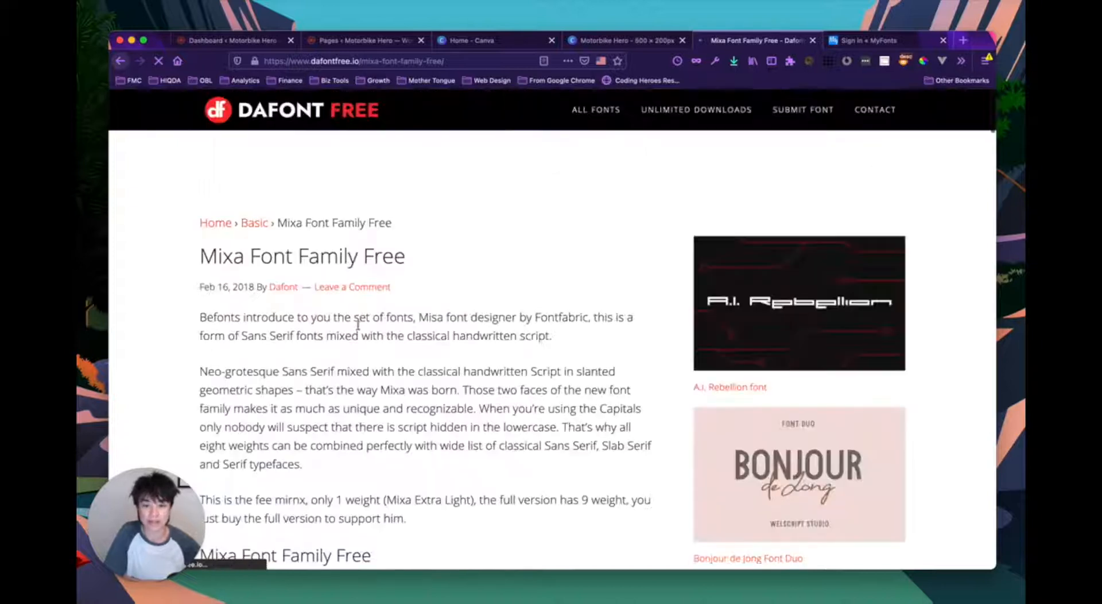
- Find the download link in the Mixa Font Family Free article and open the font's download page
scroll(345, 387, "down", 5)
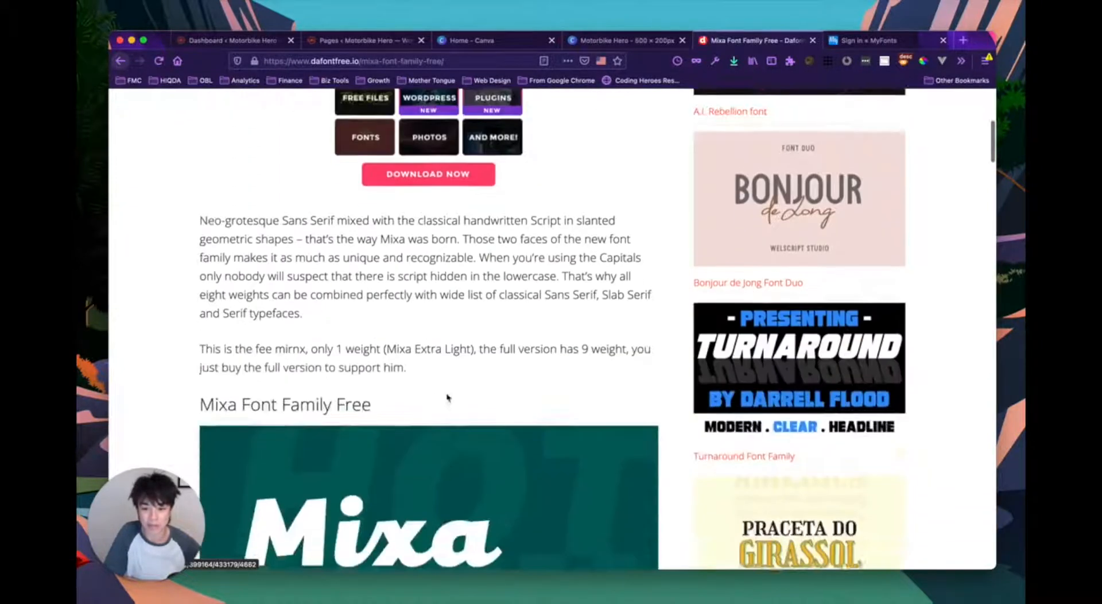
scroll(448, 397, "down", 20)
scroll(448, 398, "down", 20)
scroll(447, 398, "down", 10)
left_click(367, 251)
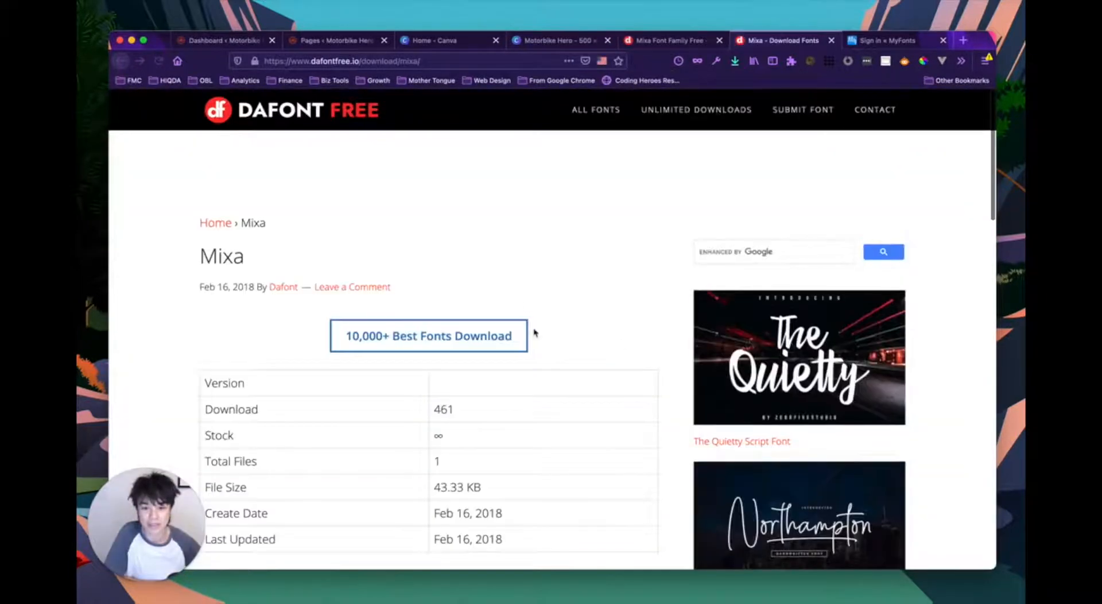
- Download Mixa Extra Light Demo as a ZIP archive into the Website Example Branding folder
scroll(524, 307, "down", 5)
left_click(593, 319)
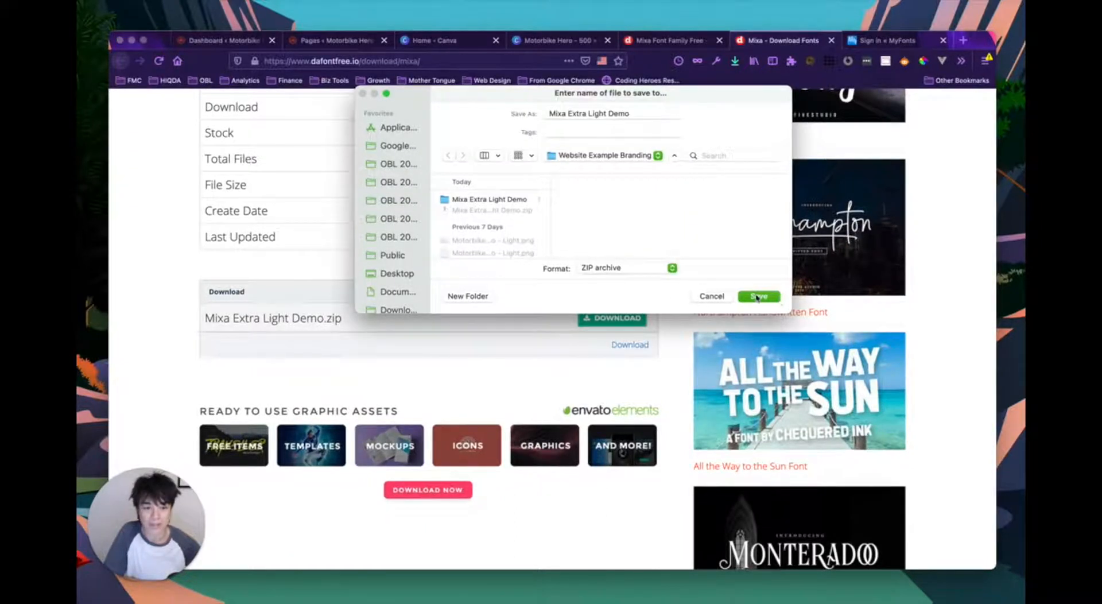
left_click(758, 297)
left_click(595, 263)
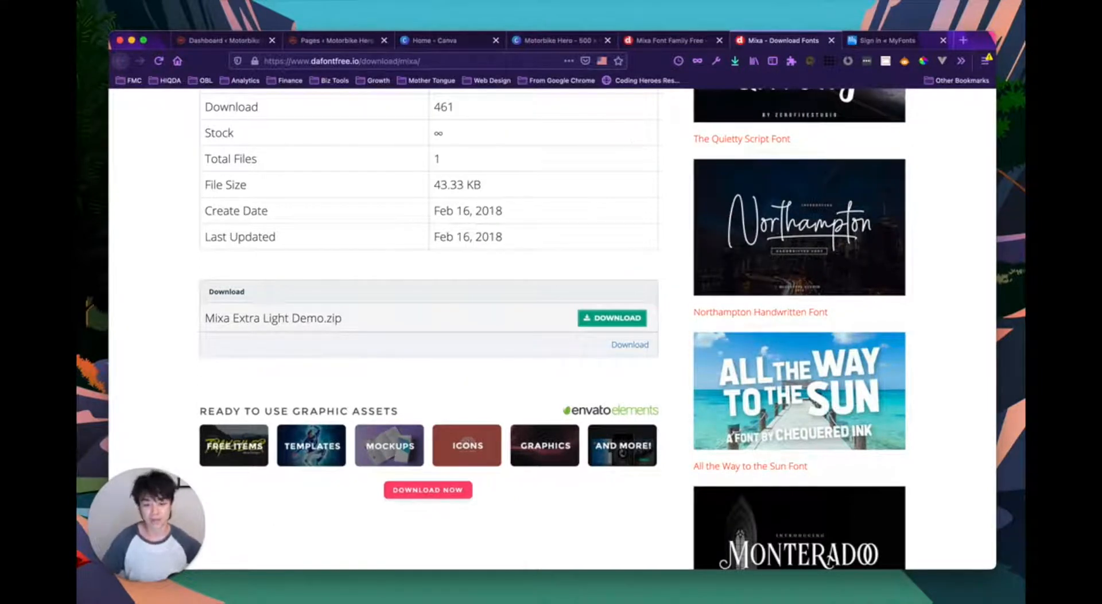
- Switch to Finder, shrink its window and place it centrally over the browser page
key("super+Tab")
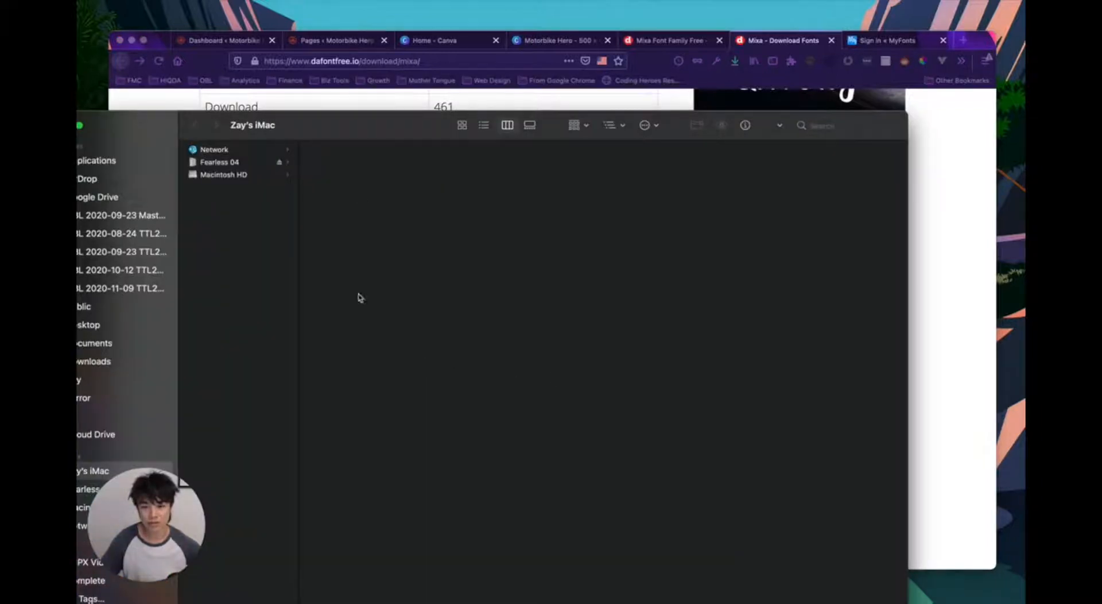
left_click_drag(384, 128, 494, 87)
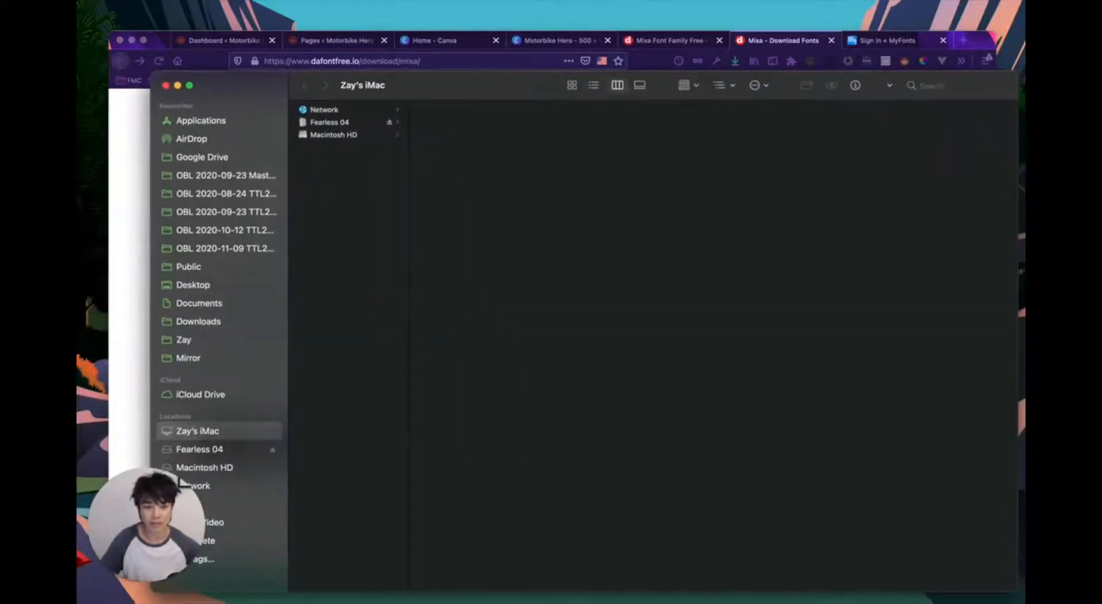
left_click_drag(1019, 601, 646, 414)
left_click_drag(417, 77, 577, 170)
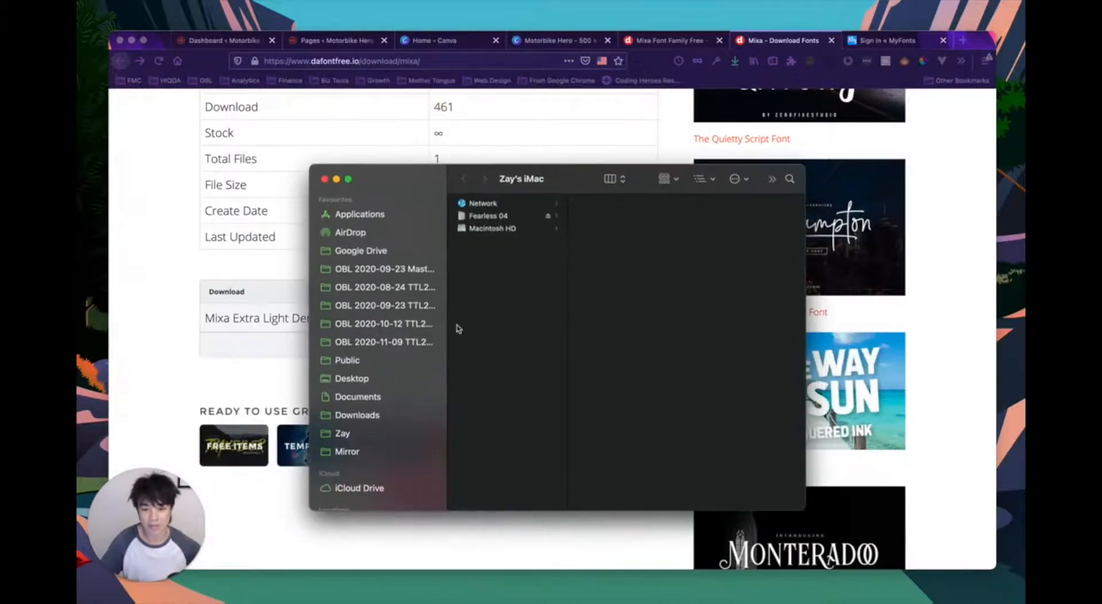
- Open the Website Example Branding folder in Documents, inside Membership Site under 3-Online Business Lift-Off
left_click(374, 395)
left_click(517, 230)
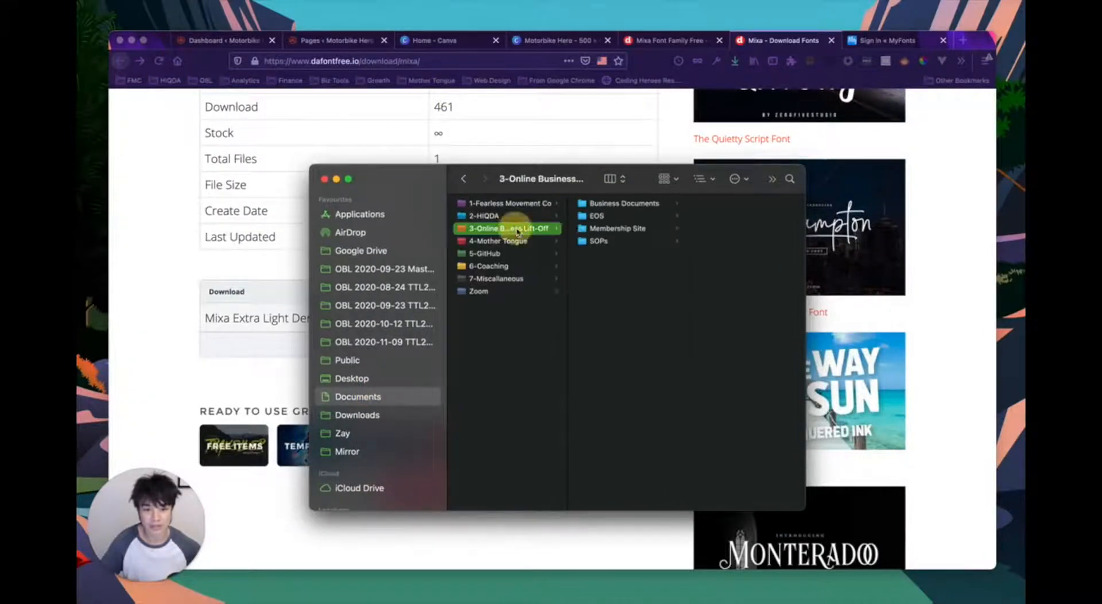
left_click(616, 229)
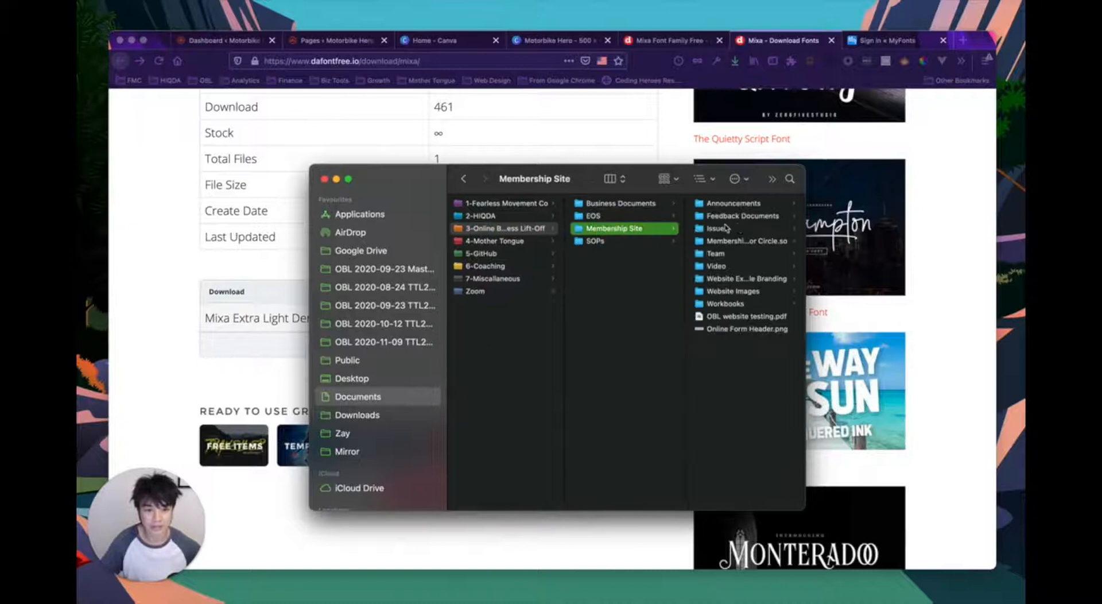
left_click(739, 278)
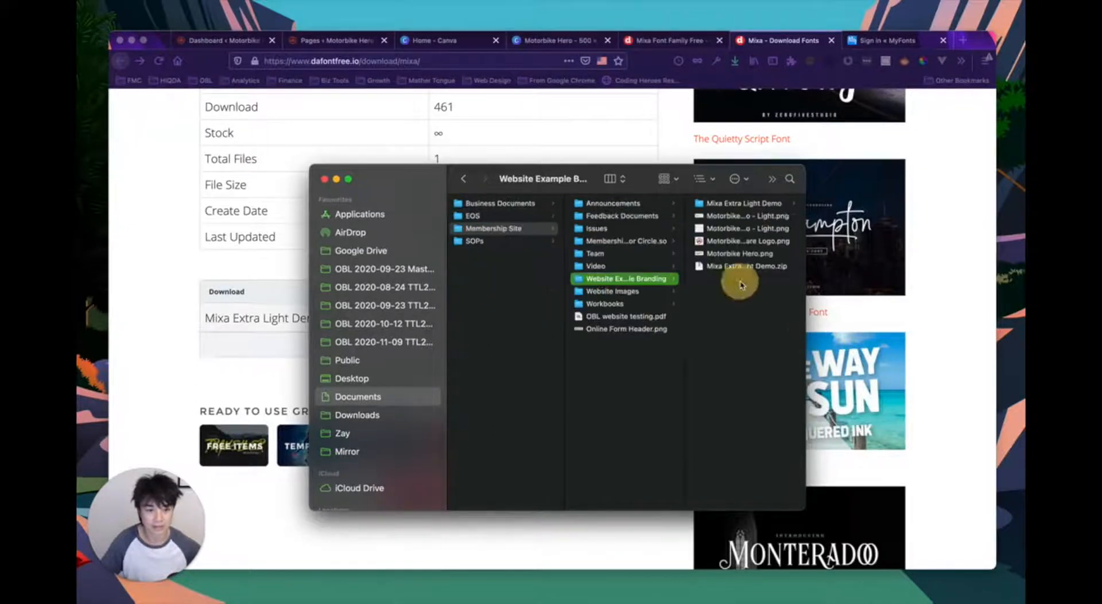
- Open the Mixa Extra Light Demo folder and preview the Fontfabric - Mixa-ExtraLightDemo.otf font file
left_click(754, 204)
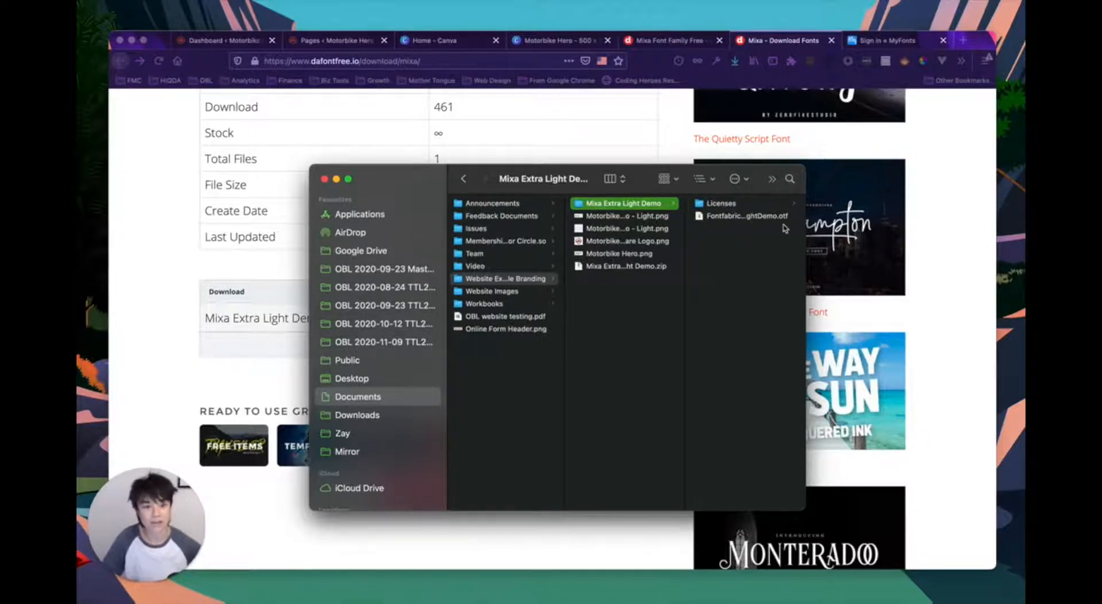
left_click(766, 218)
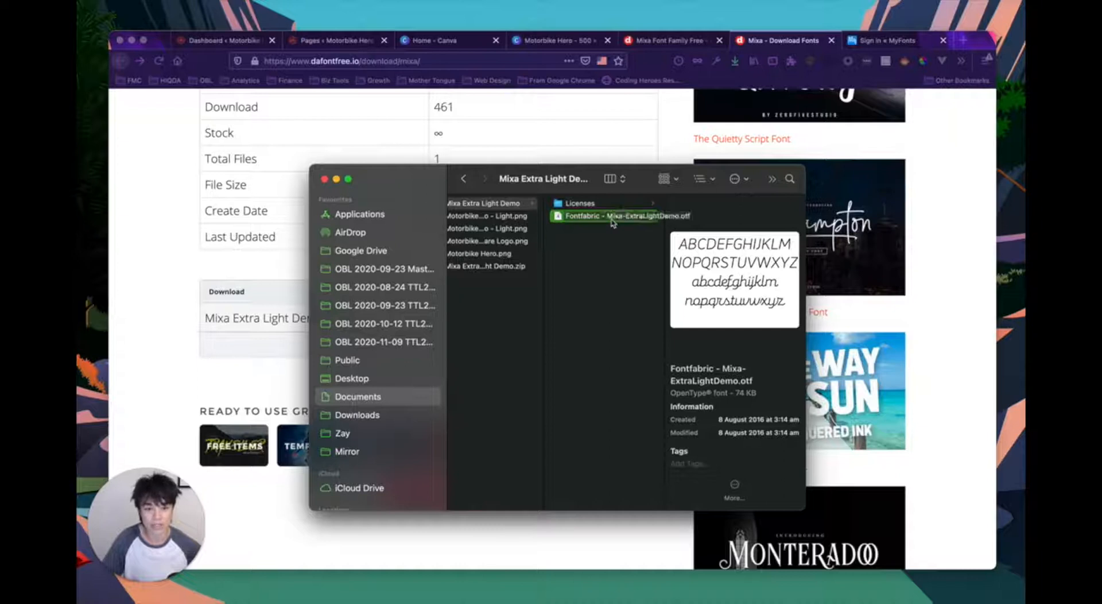
left_click(608, 279)
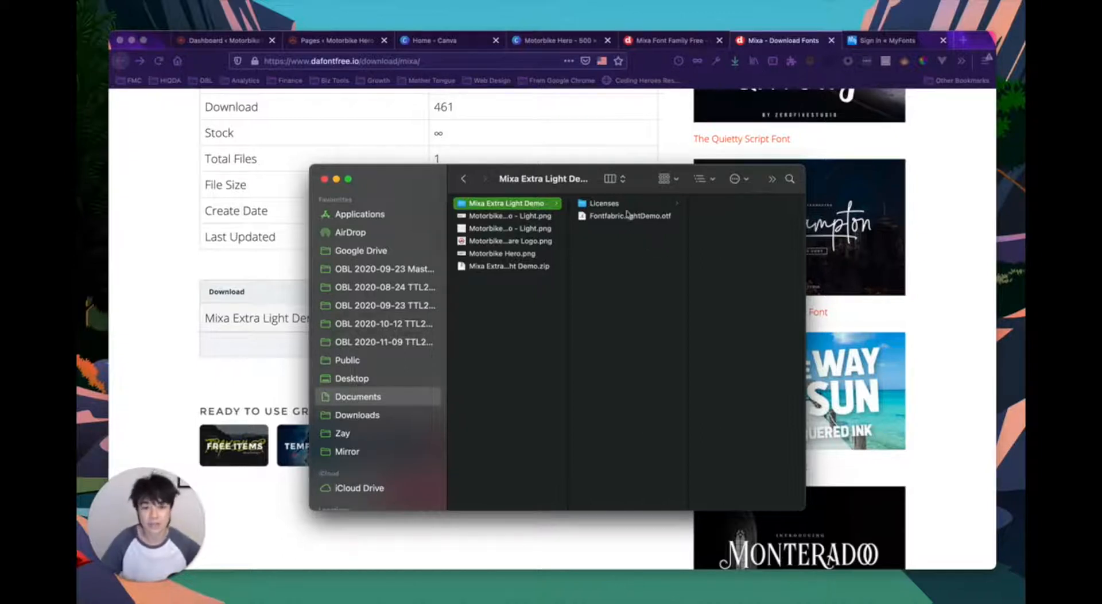
- Switch to the WordPress dashboard in the browser and open the Home page in the front-end Divi Visual Builder
left_click(224, 40)
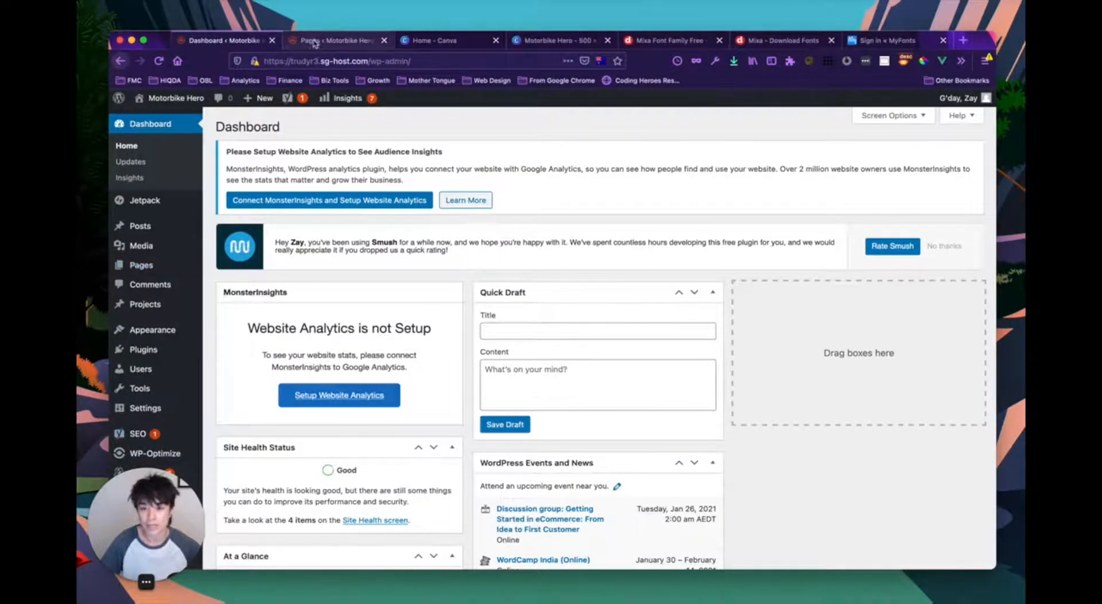
left_click(142, 267)
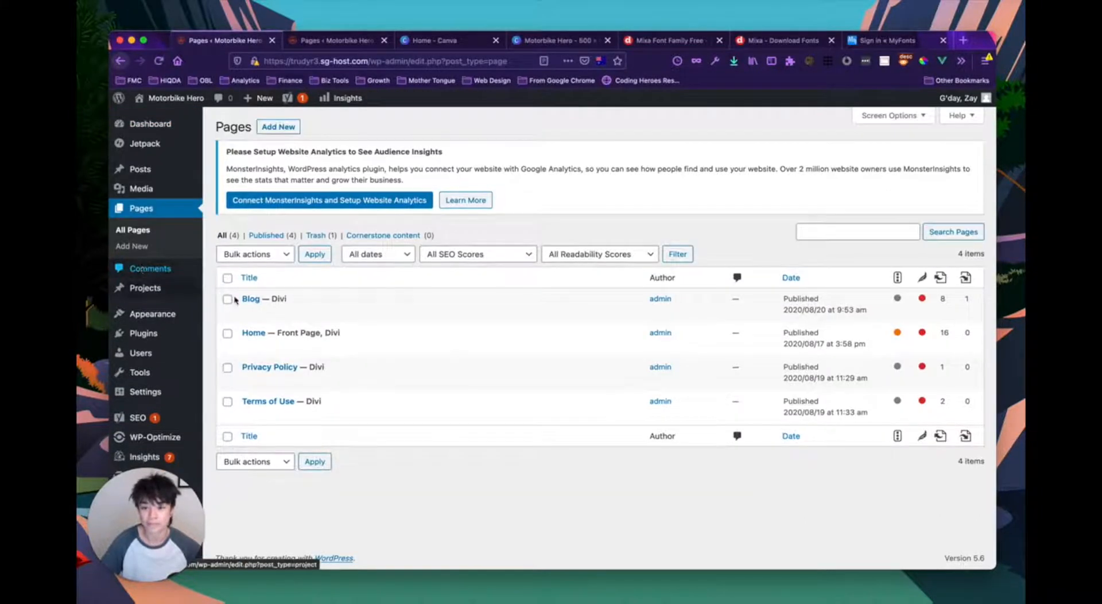
left_click(250, 348)
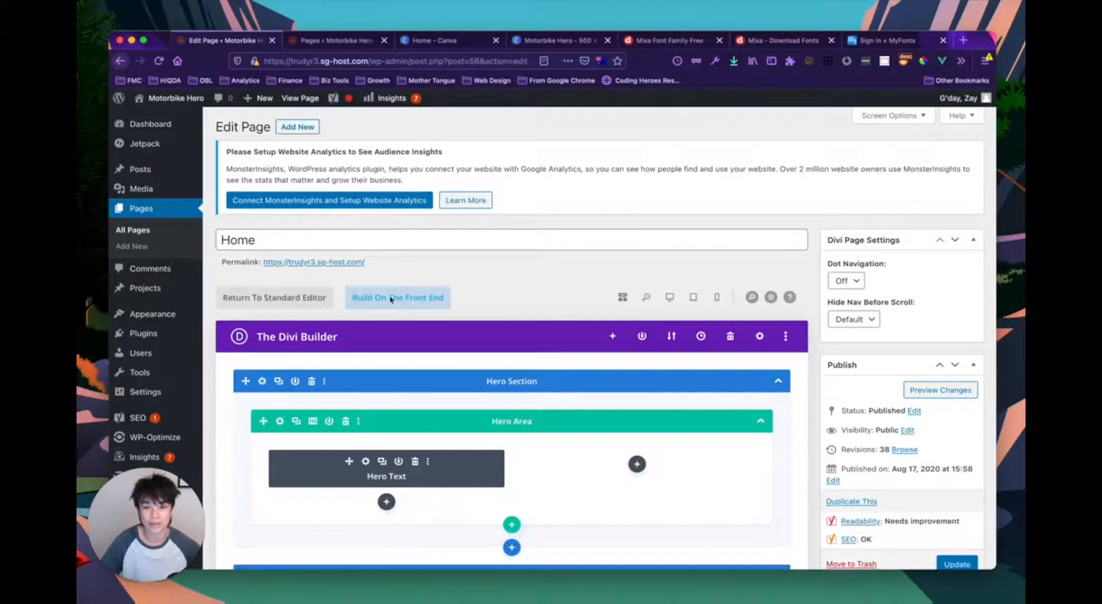
left_click(418, 304)
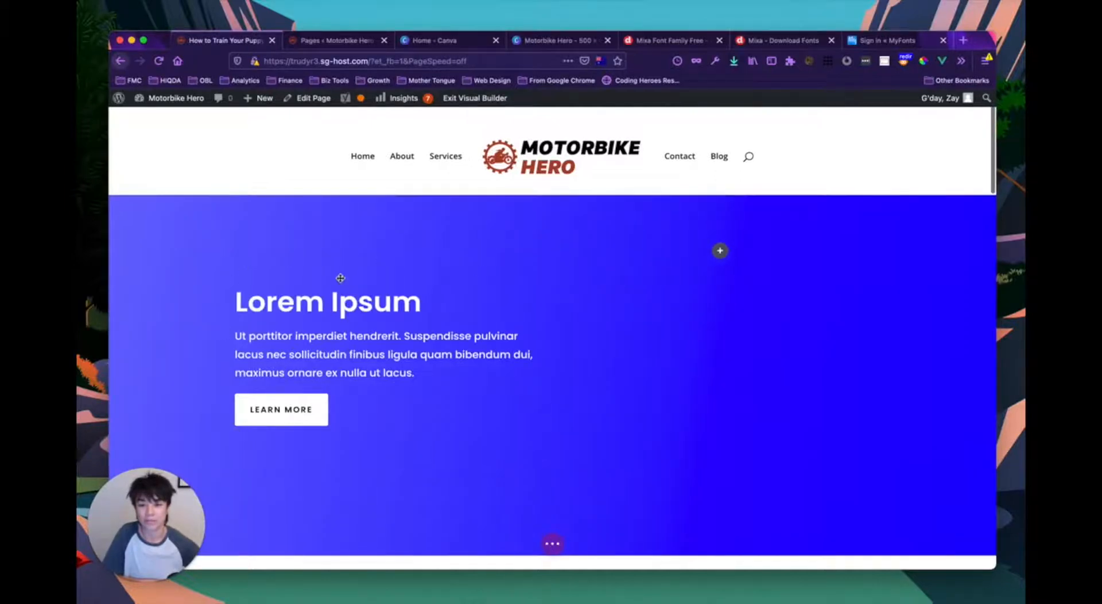
- Open the settings of the hero section's Call To Action module, look them over and close them
mouse_move(276, 247)
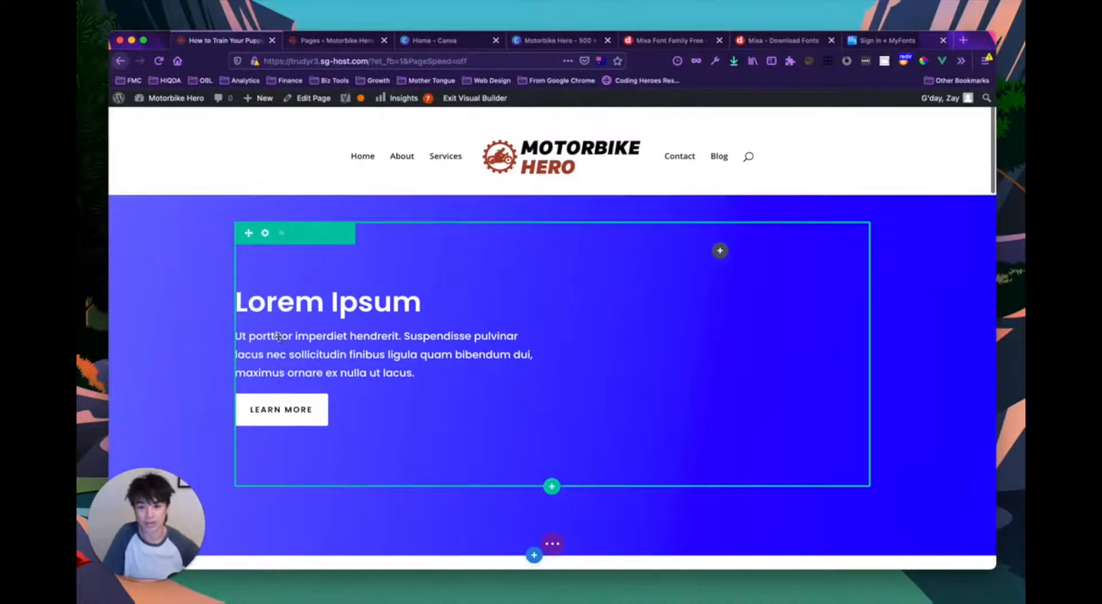
mouse_move(357, 352)
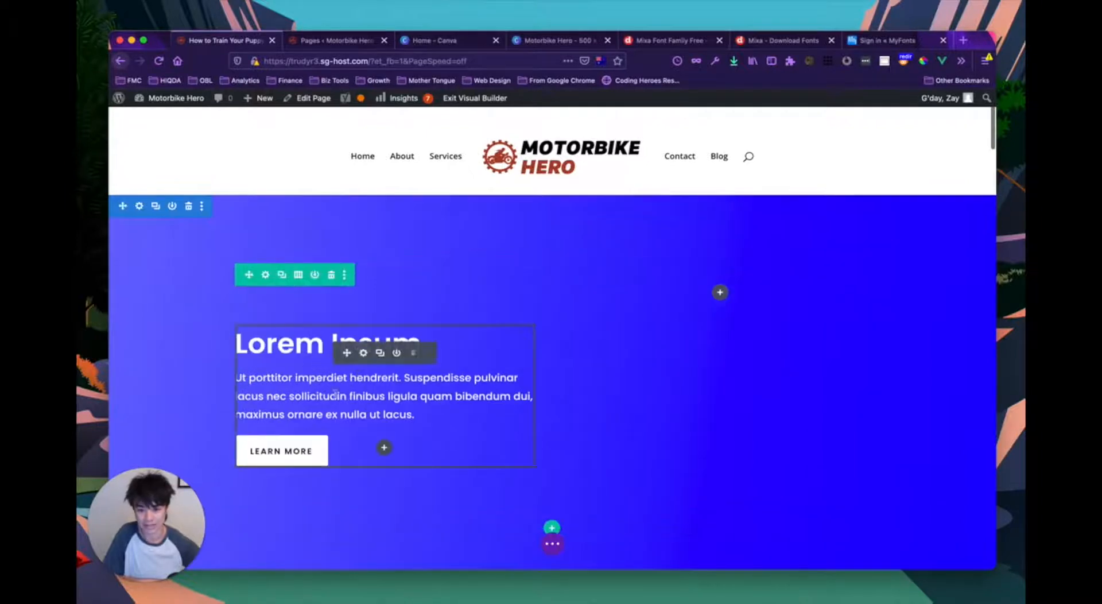
left_click(365, 353)
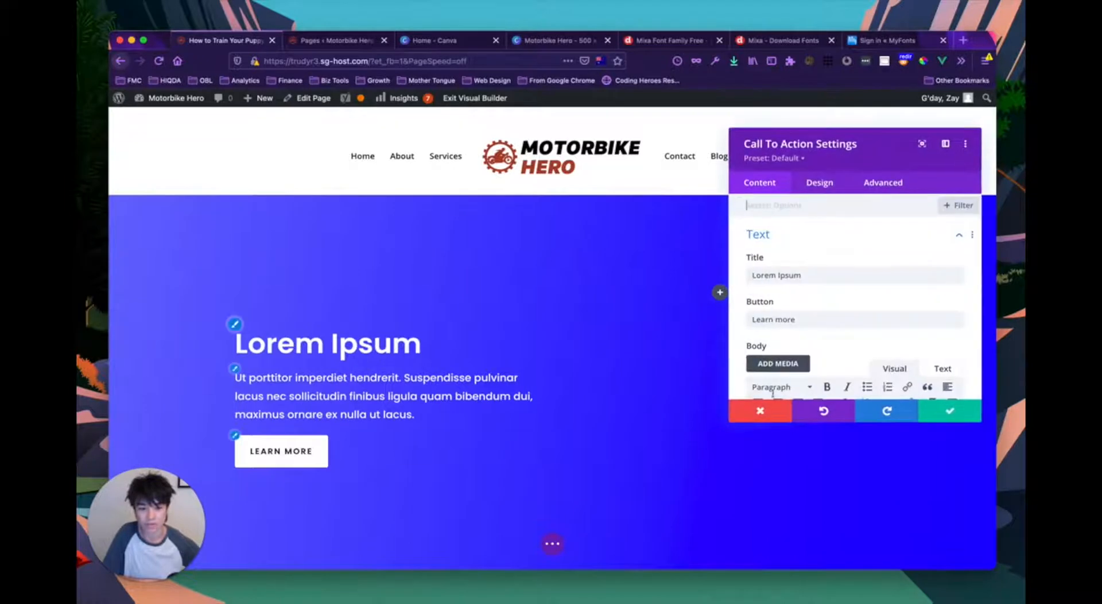
left_click(945, 415)
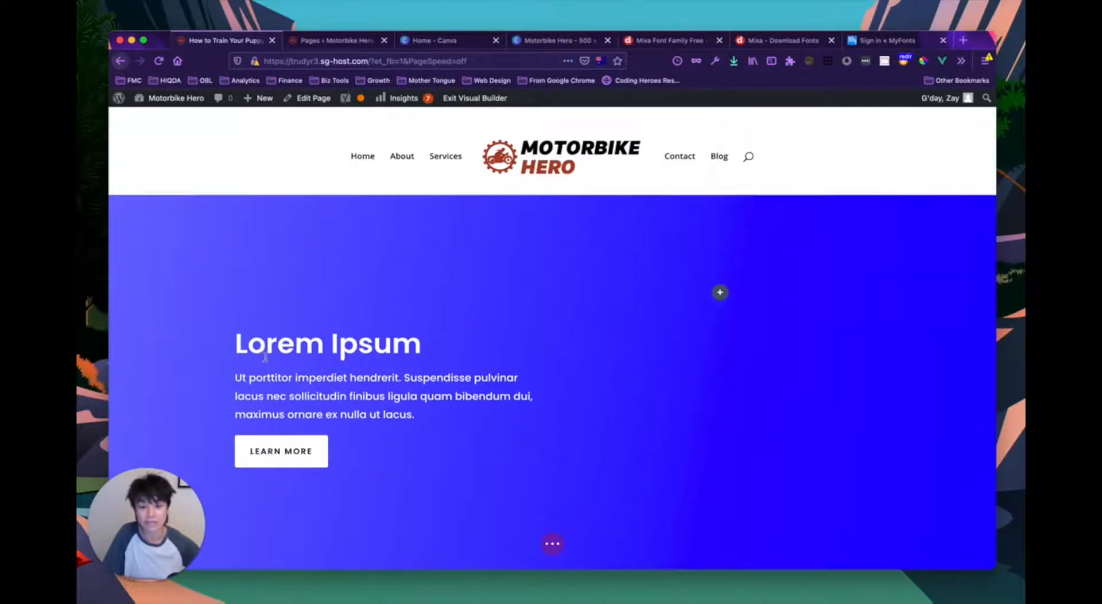
- Open the Title Text design settings of the hero section's Call To Action module
mouse_move(316, 372)
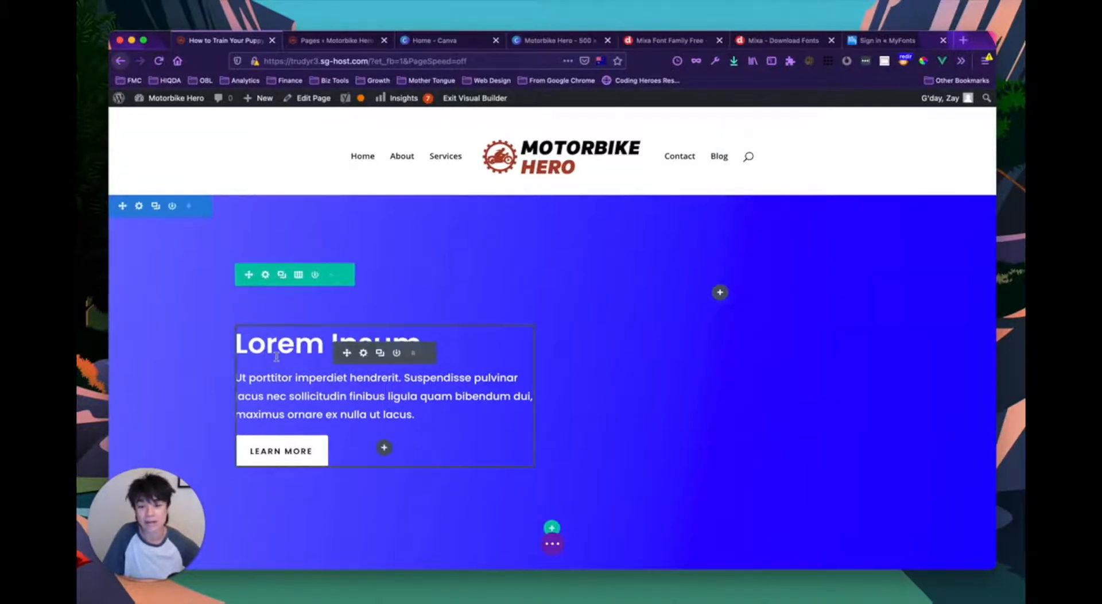
left_click(364, 354)
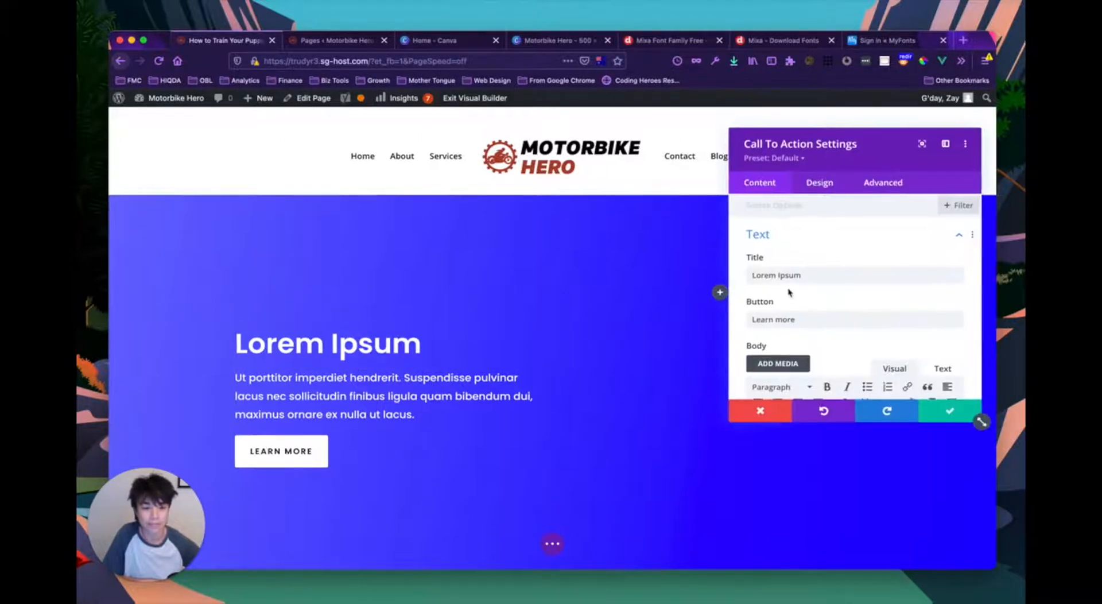
left_click(821, 183)
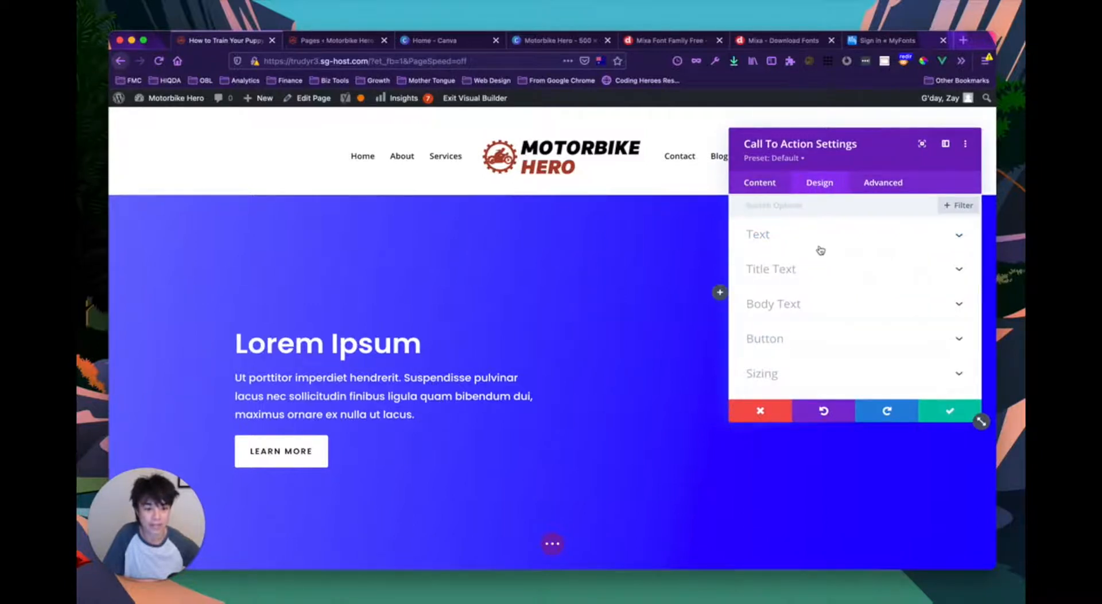
left_click(801, 268)
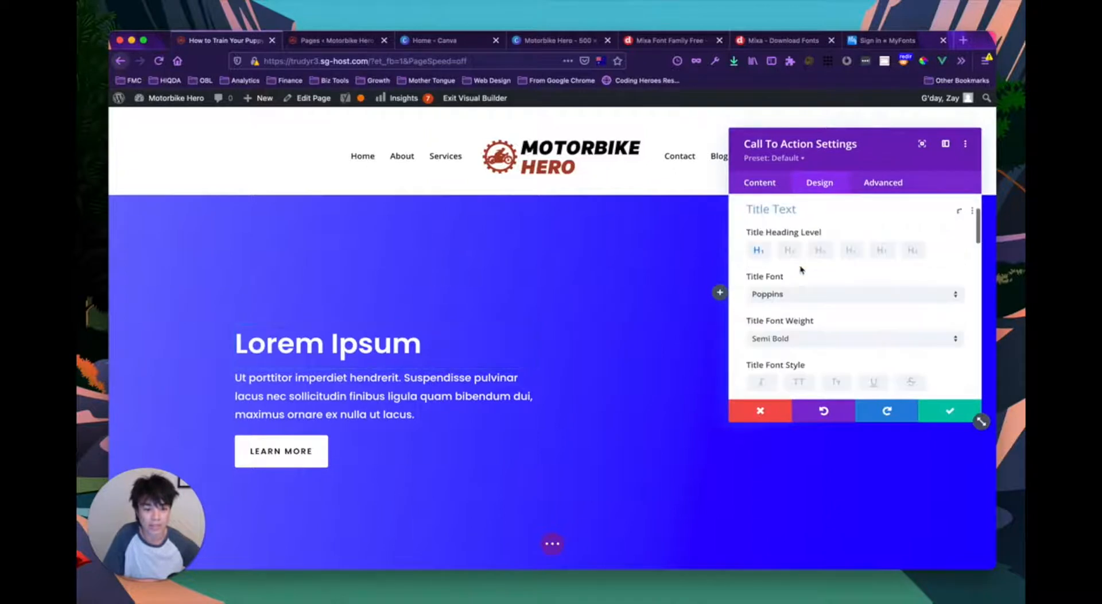
scroll(763, 286, "down", 1)
scroll(838, 276, "up", 1)
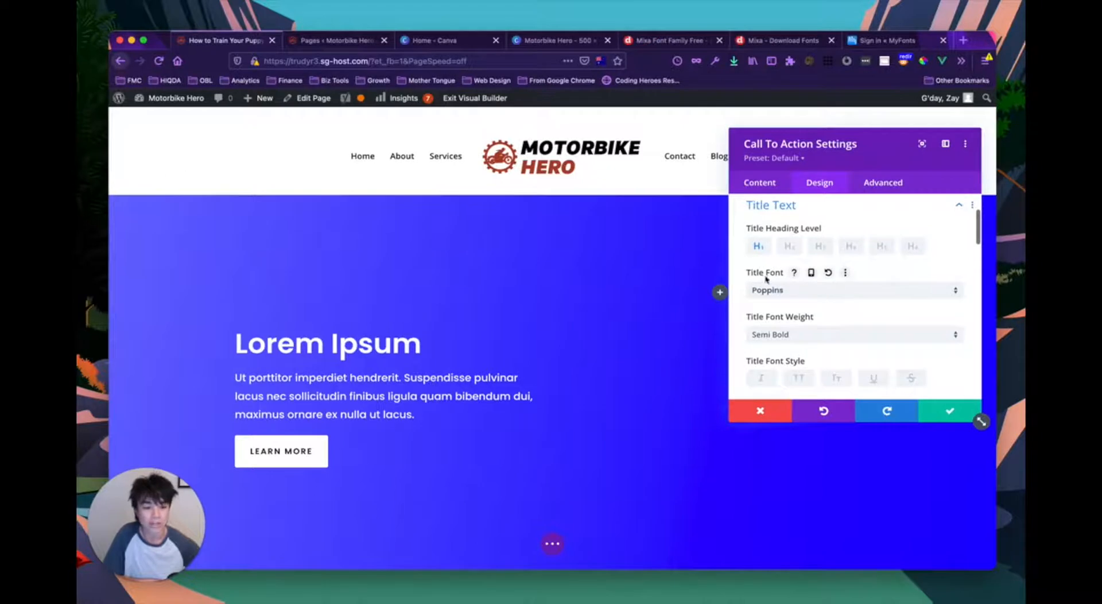
- Browse the available title fonts, search them for "mixa" and clear the search
left_click(951, 296)
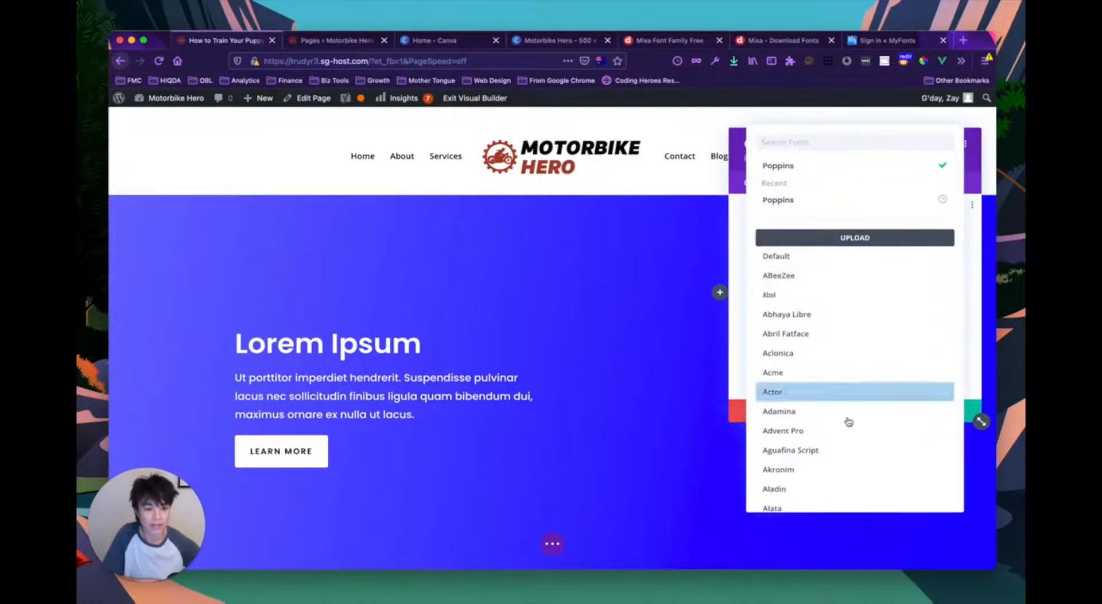
scroll(848, 387, "down", 4)
scroll(848, 386, "up", 3)
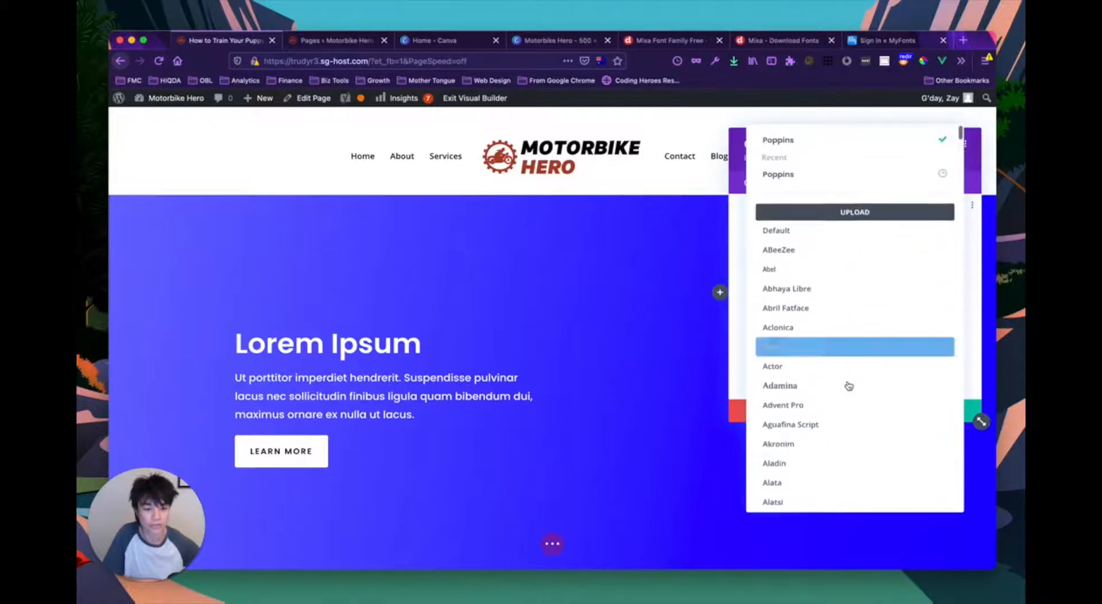
scroll(849, 386, "up", 2)
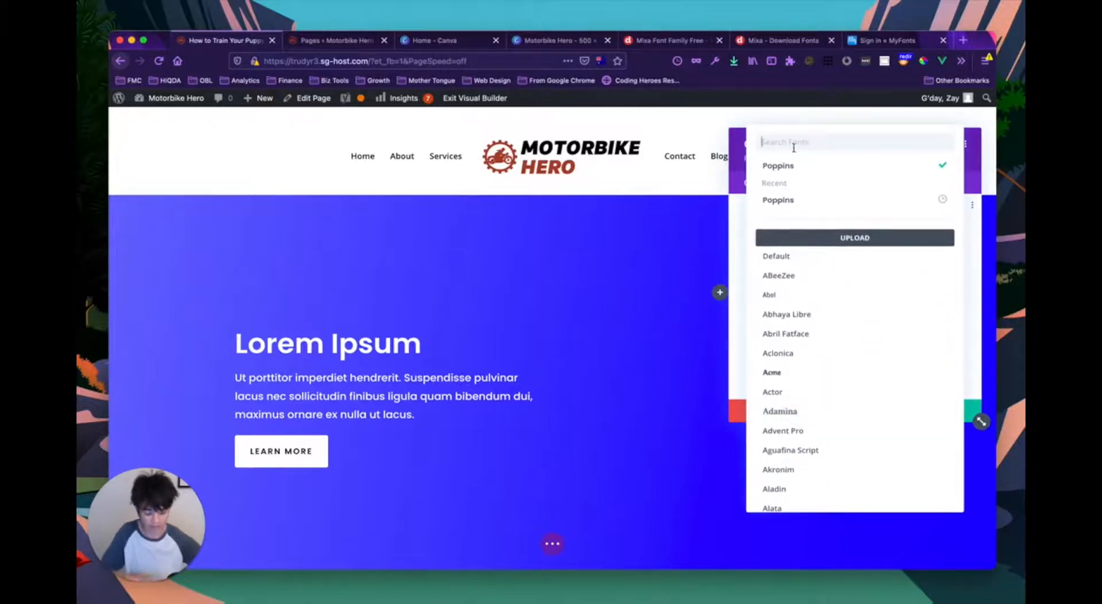
type("mixo")
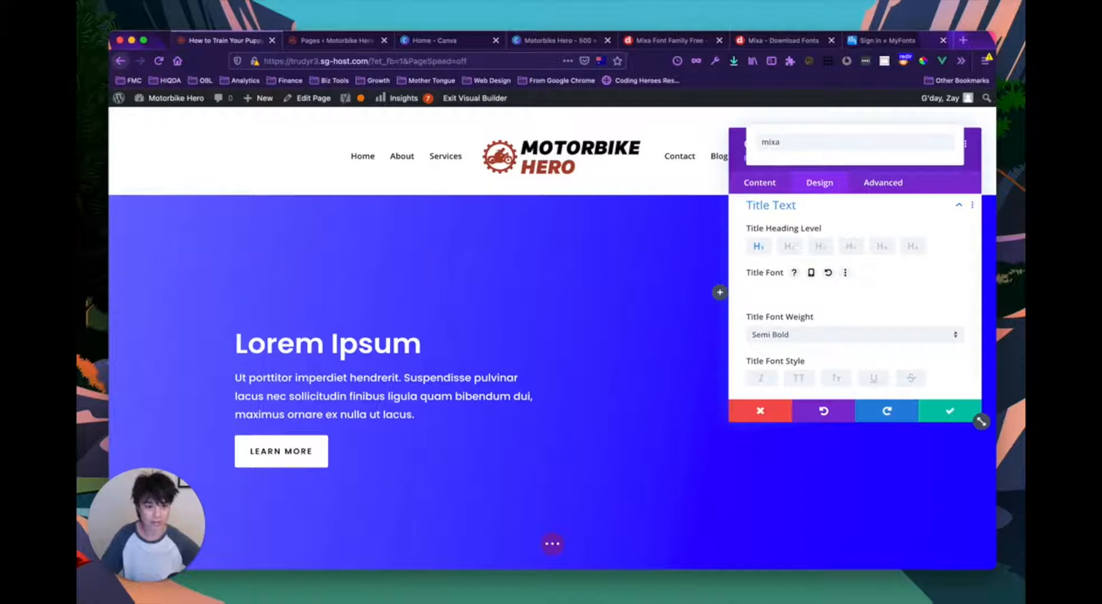
key("BackSpace")
key("BackSpace")
key("BackSpace")
key("BackSpace")
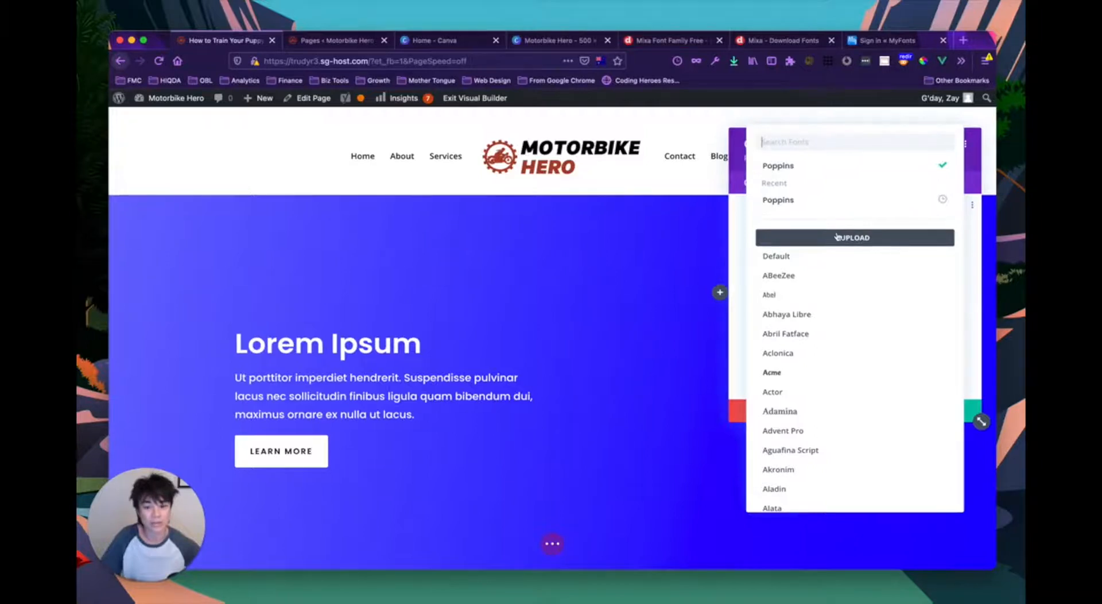
- Start a custom font upload from the title font choices and name the font Mixa Extra Light
left_click(870, 241)
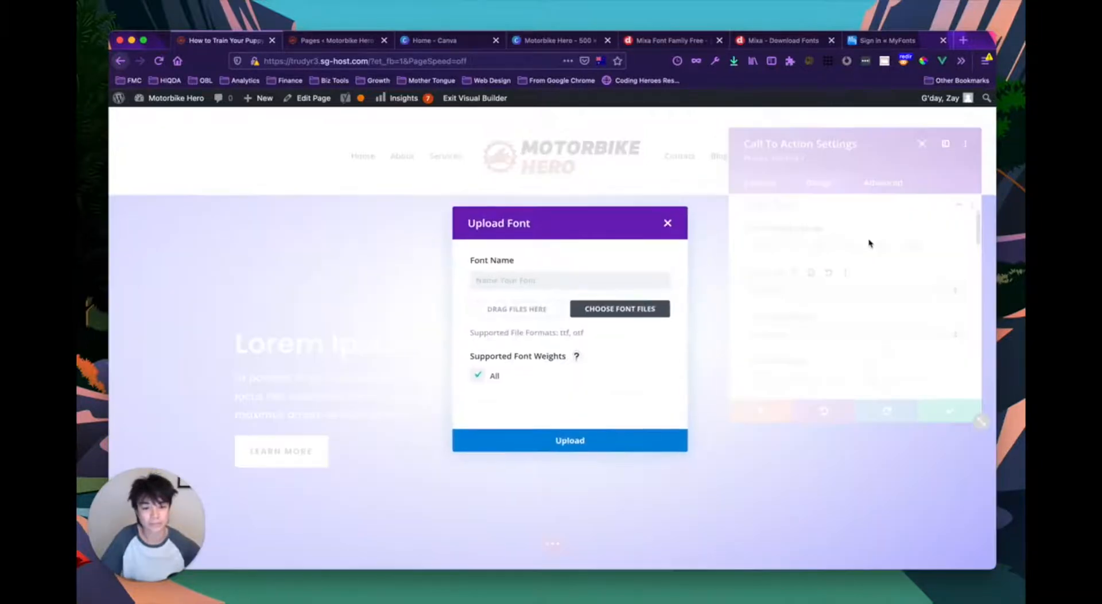
left_click(539, 281)
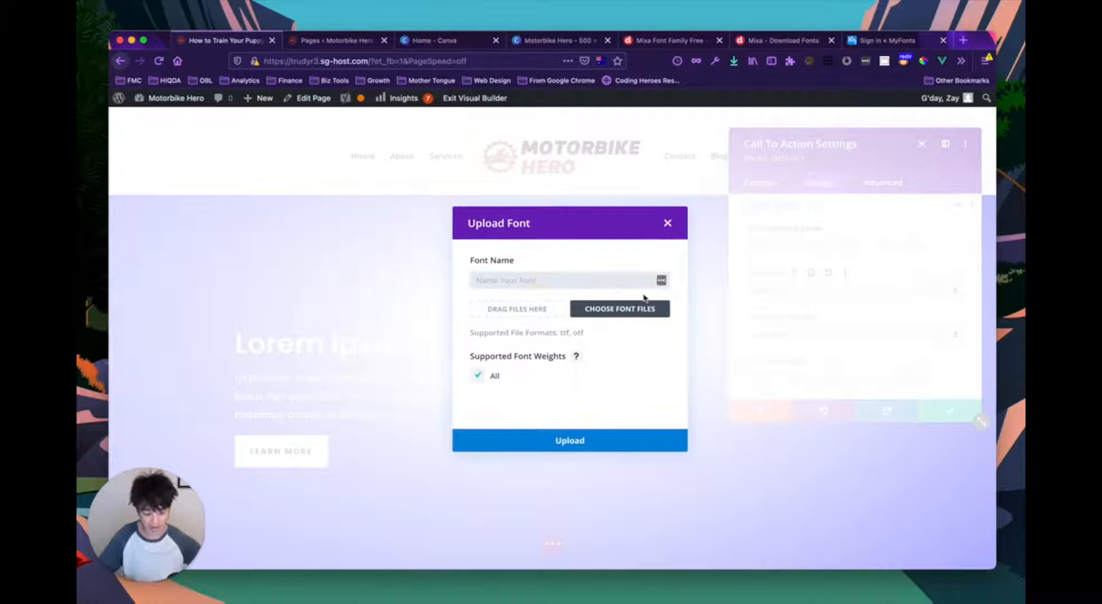
type("Mixa Extra Light")
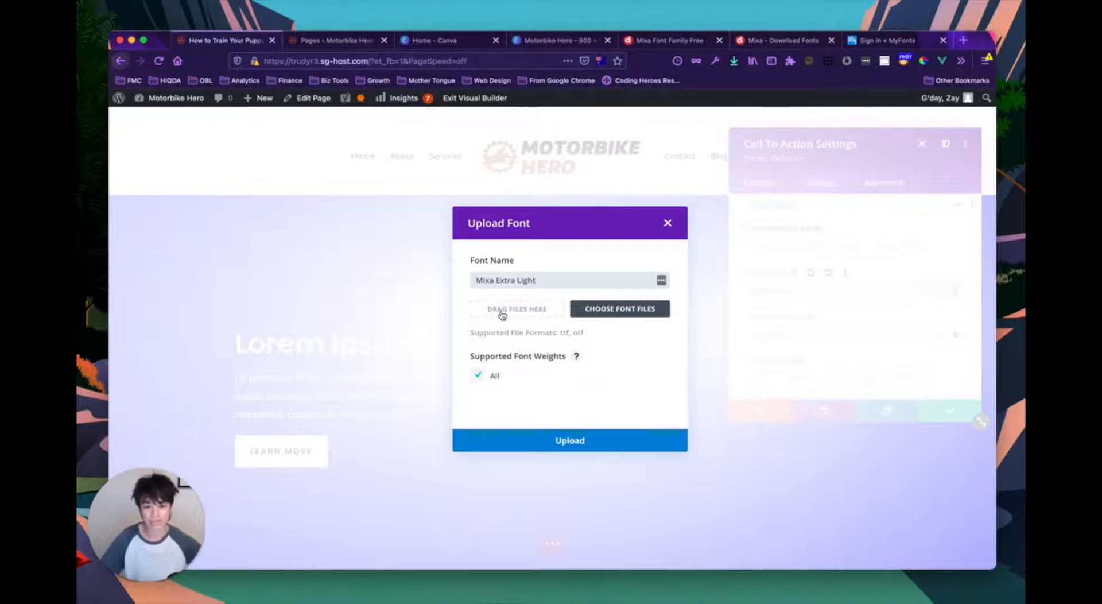
- Try to upload Fontfabric - Mixa-ExtraLightDemo.otf from the Mixa Extra Light Demo folder inside Website Example Branding
left_click(632, 314)
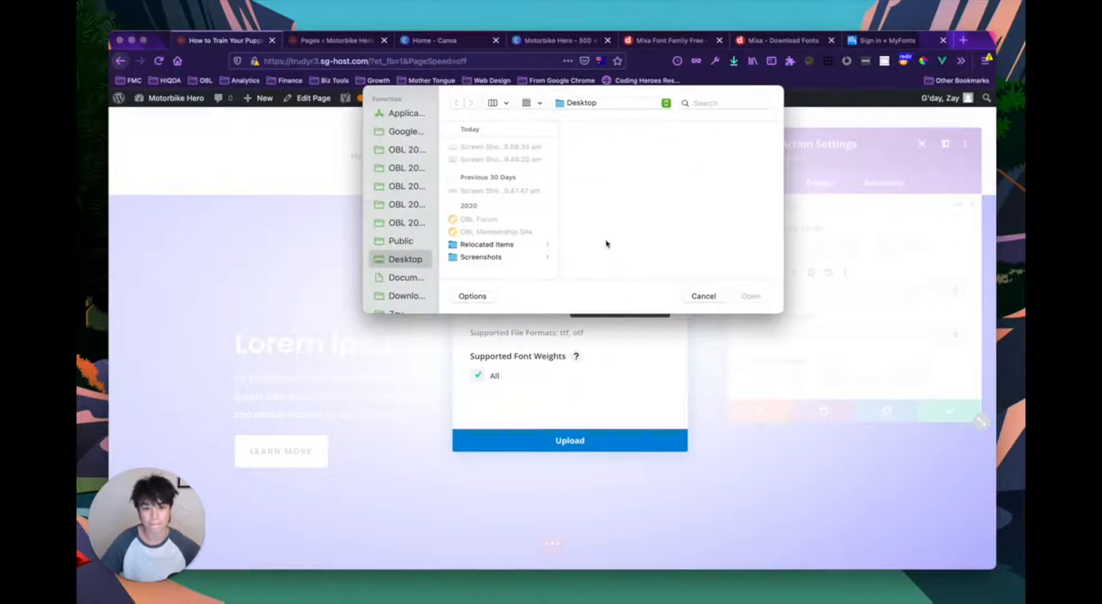
left_click(407, 278)
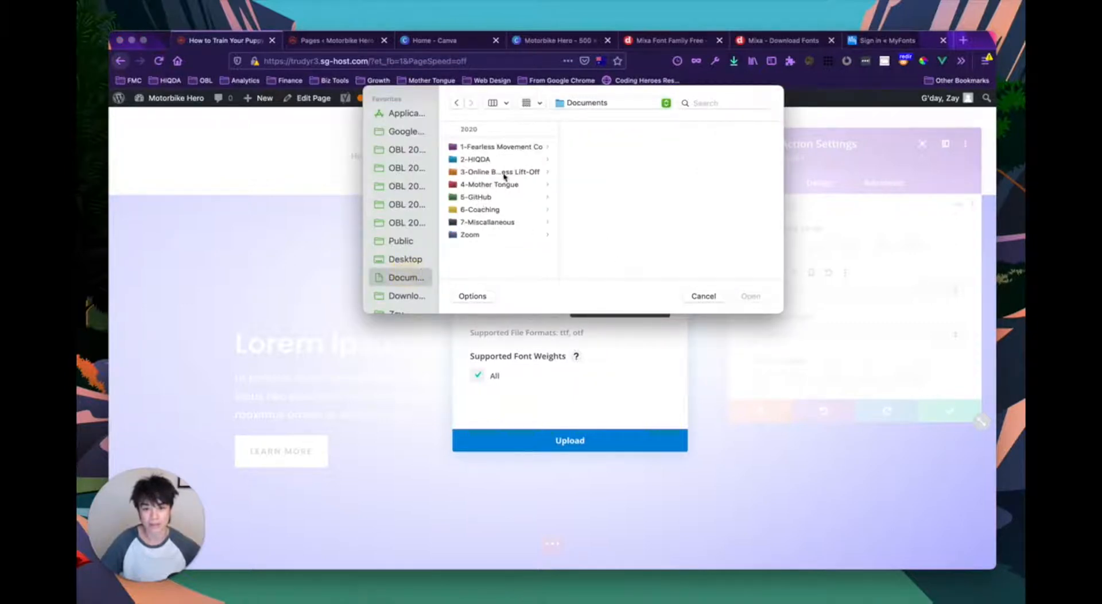
left_click(511, 172)
left_click(618, 172)
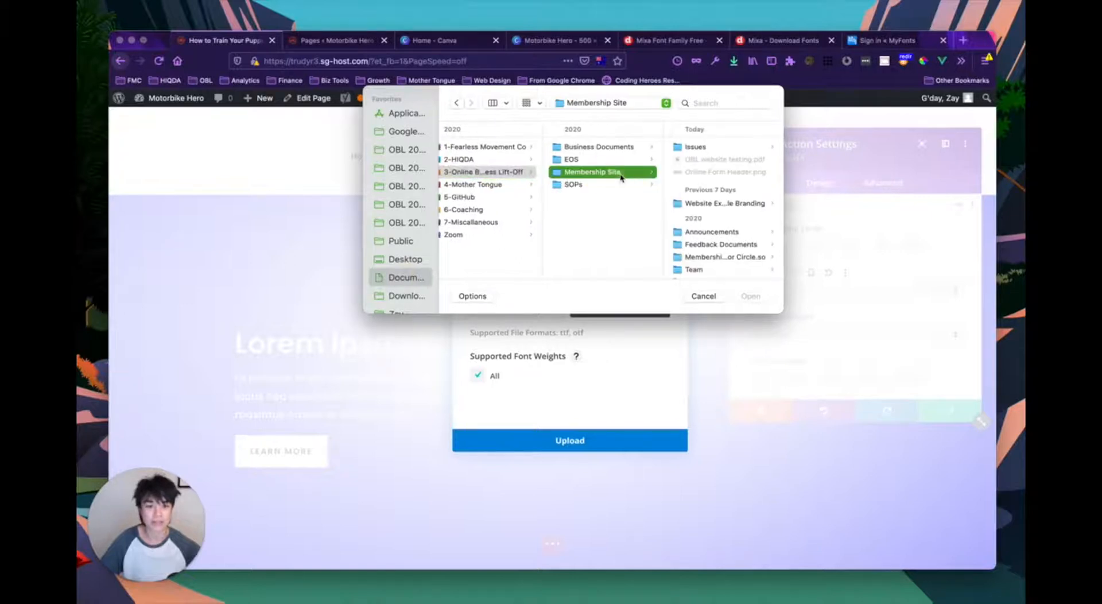
left_click(711, 204)
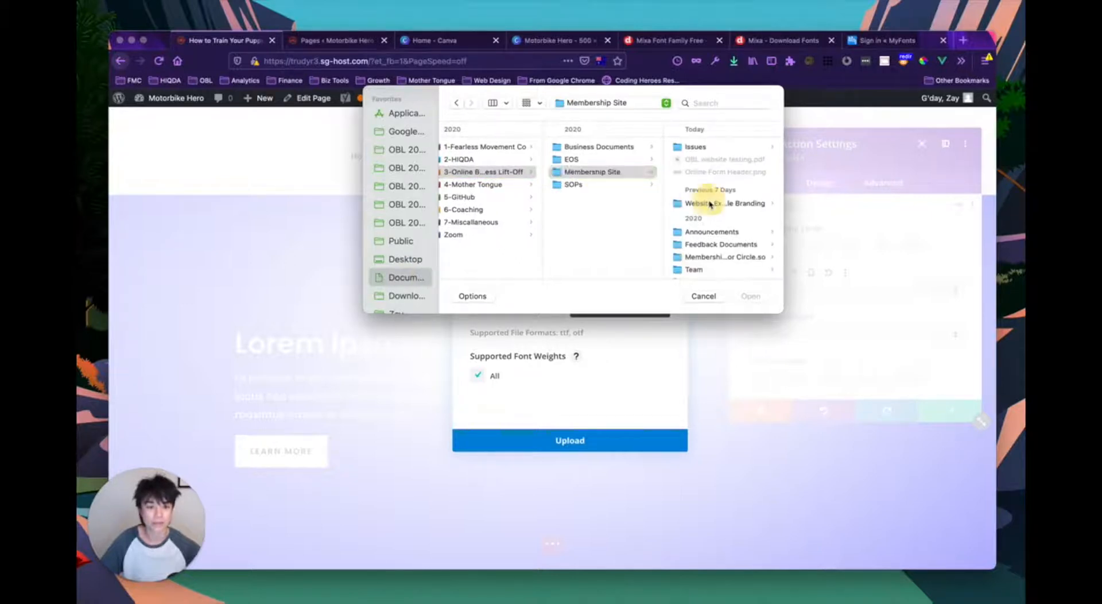
left_click(716, 148)
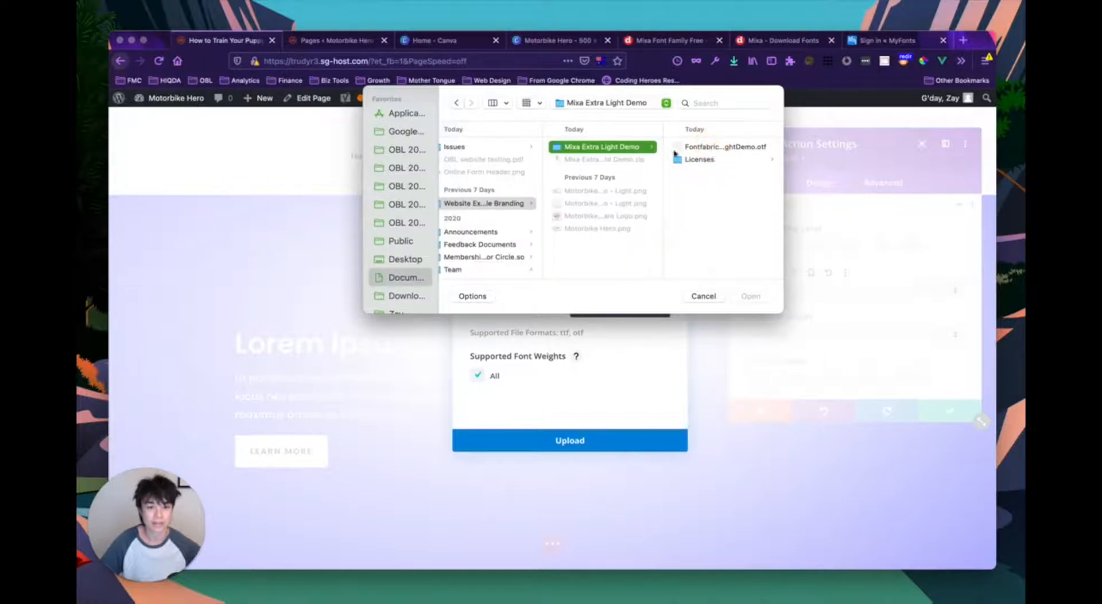
left_click(712, 148)
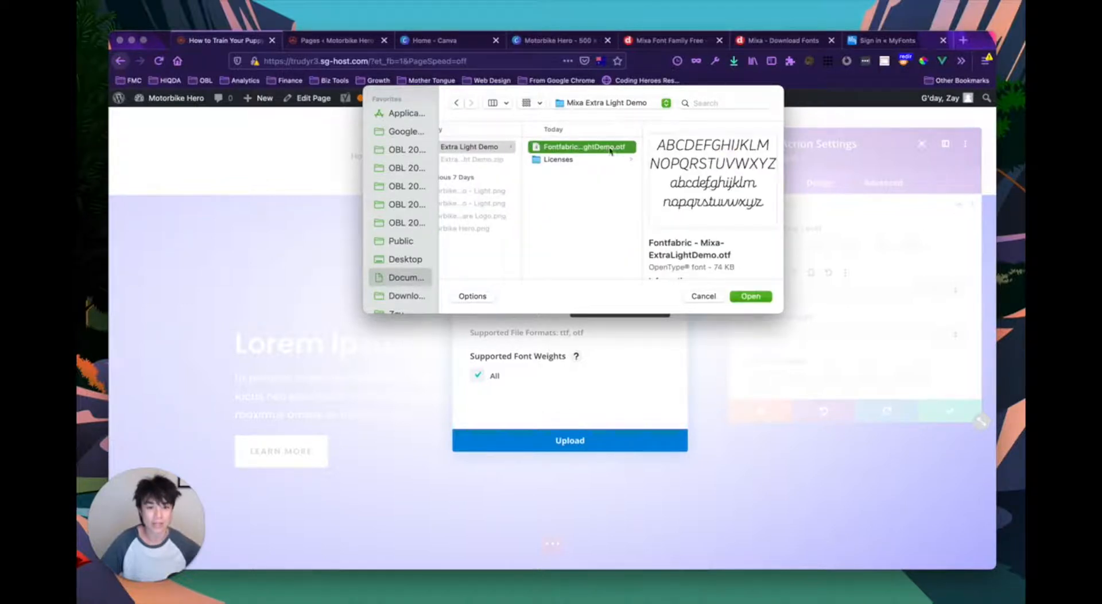
left_click(752, 297)
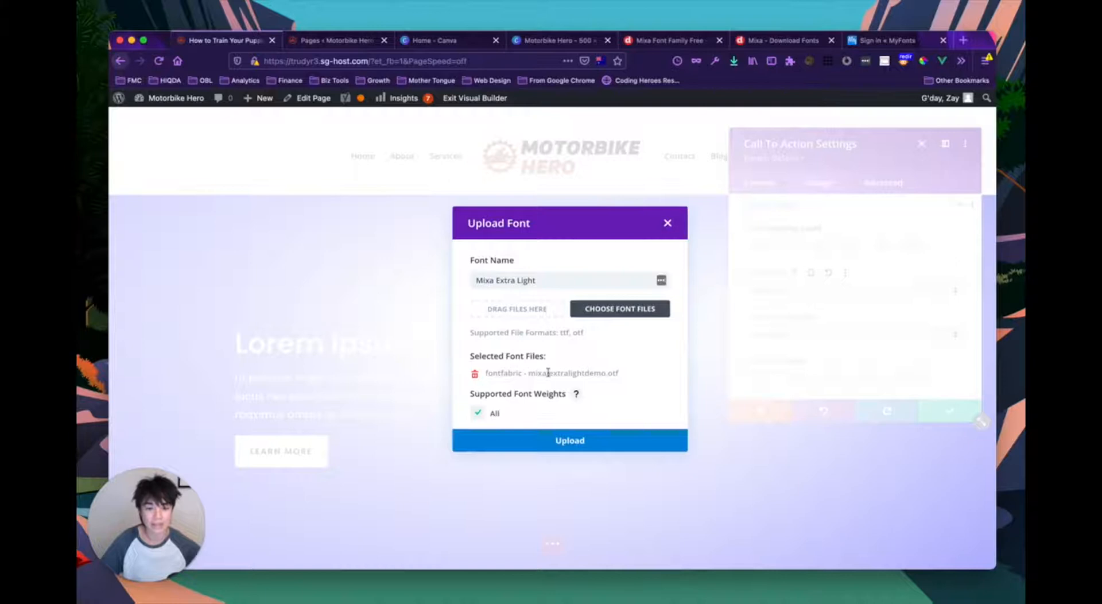
left_click(574, 442)
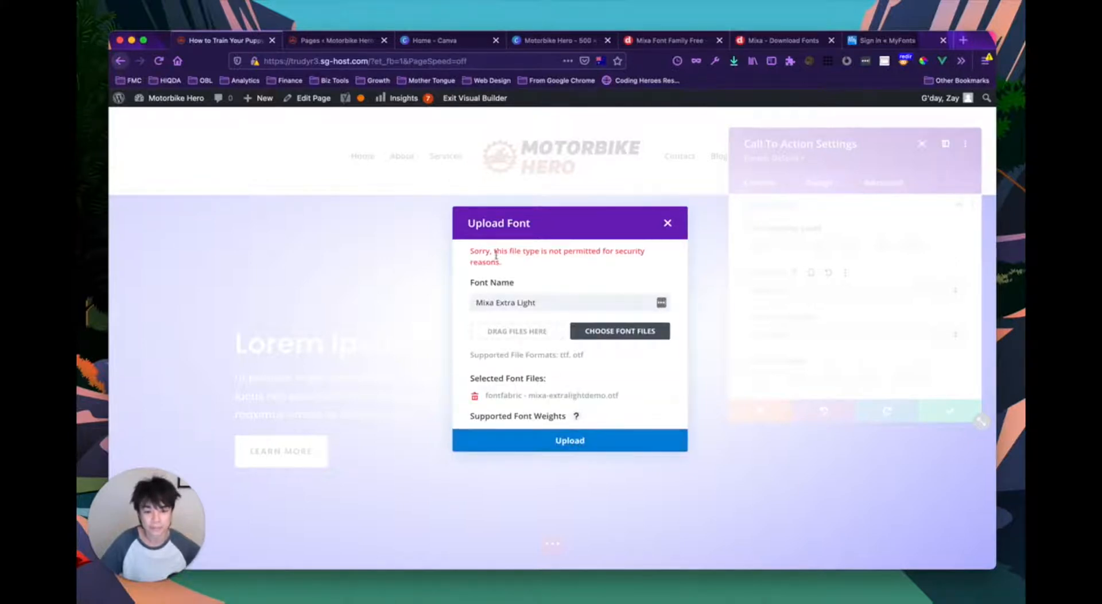
- Reselect Fontfabric - Mixa-ExtraLightDemo.otf from the Mixa Extra Light Demo folder as the font file for the upload
scroll(594, 265, "down", 1)
scroll(596, 270, "up", 1)
scroll(606, 280, "down", 1)
scroll(557, 270, "up", 1)
scroll(557, 268, "down", 1)
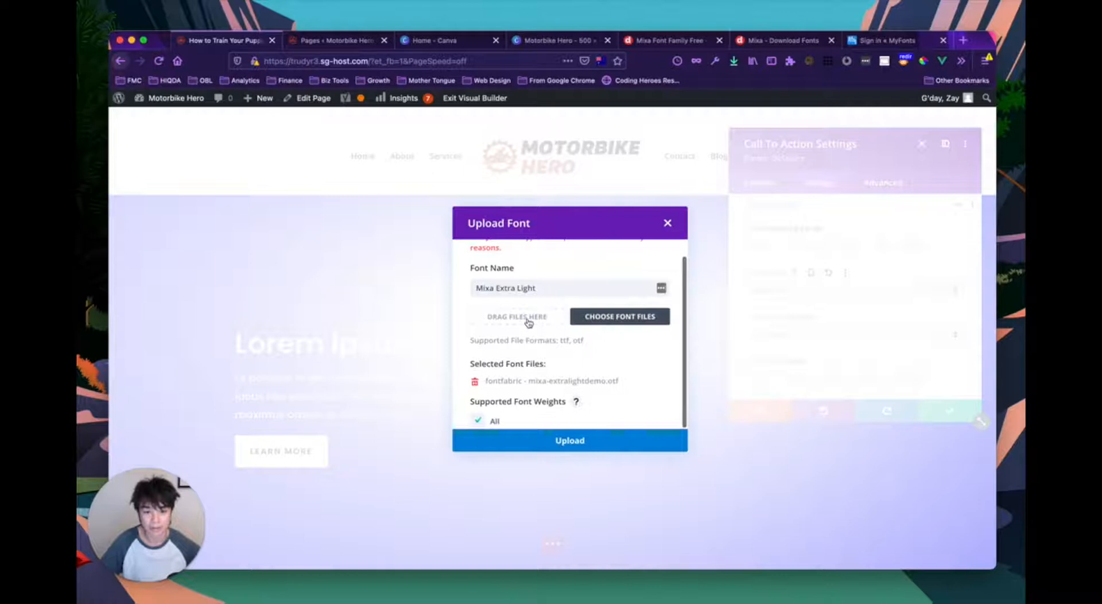
left_click(610, 326)
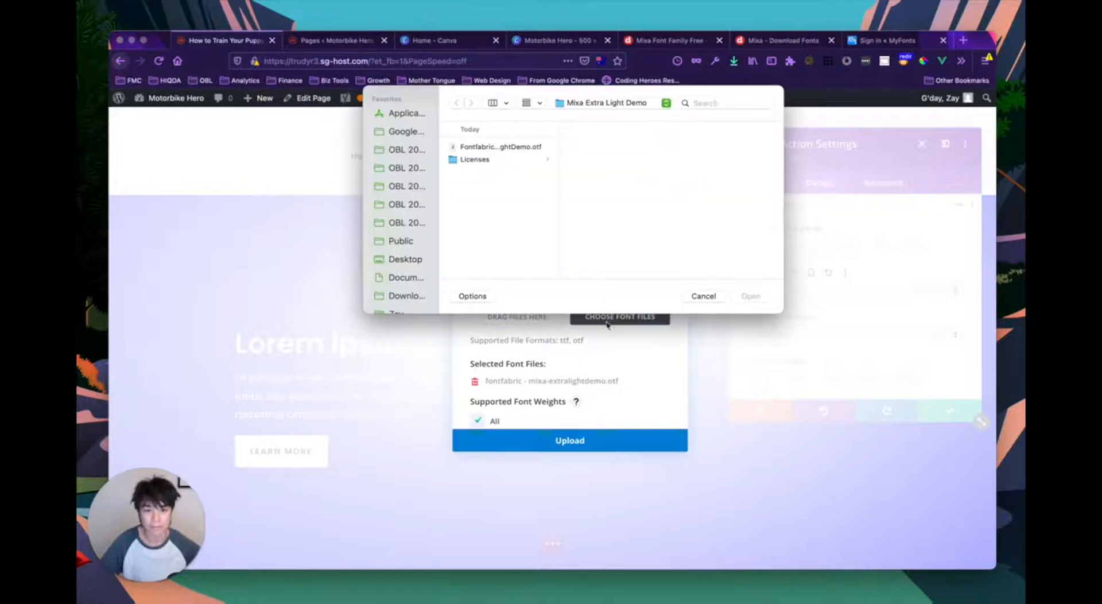
left_click(495, 150)
left_click(499, 161)
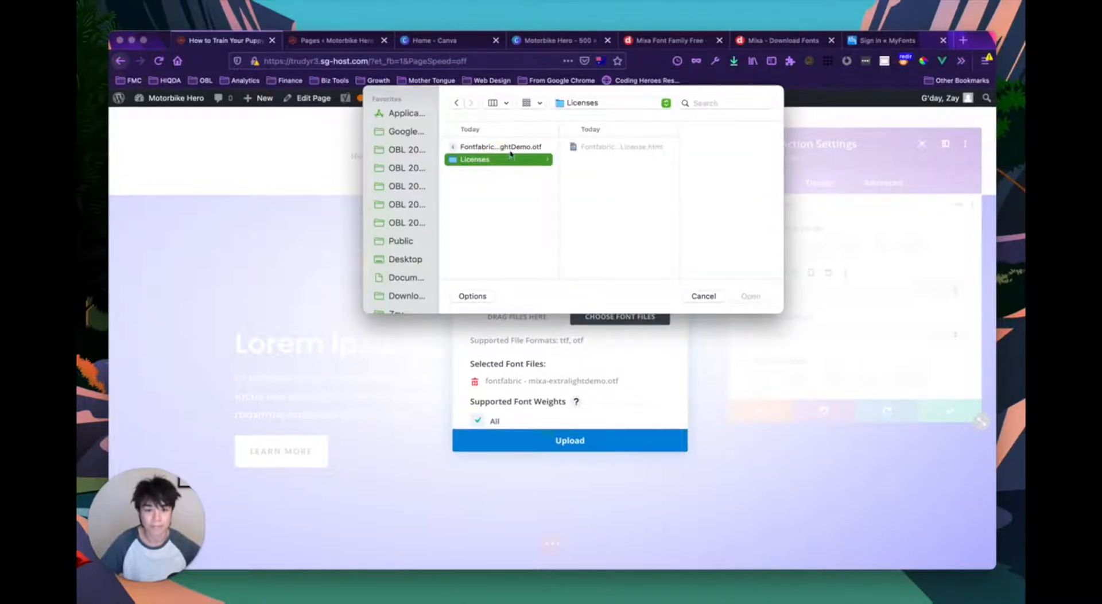
left_click(518, 148)
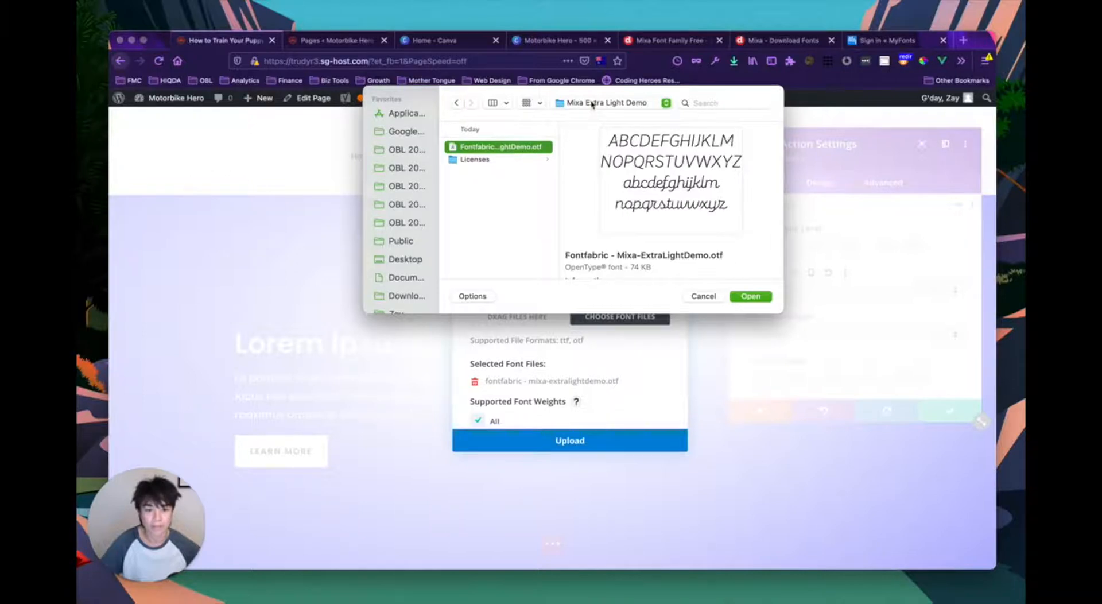
left_click(597, 103)
left_click(614, 119)
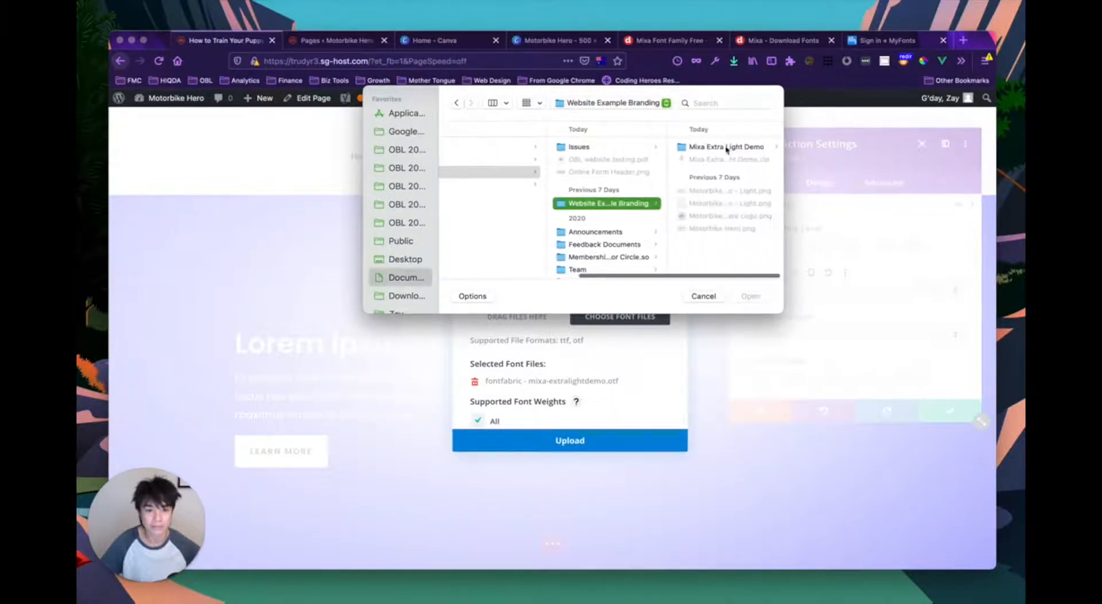
left_click(724, 147)
left_click(707, 148)
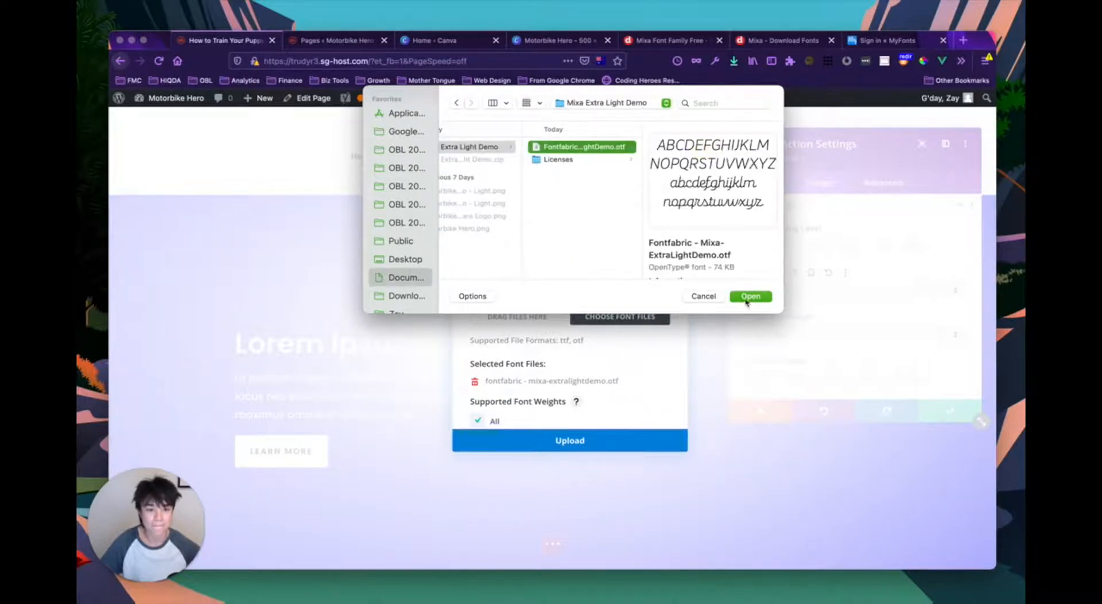
left_click(749, 296)
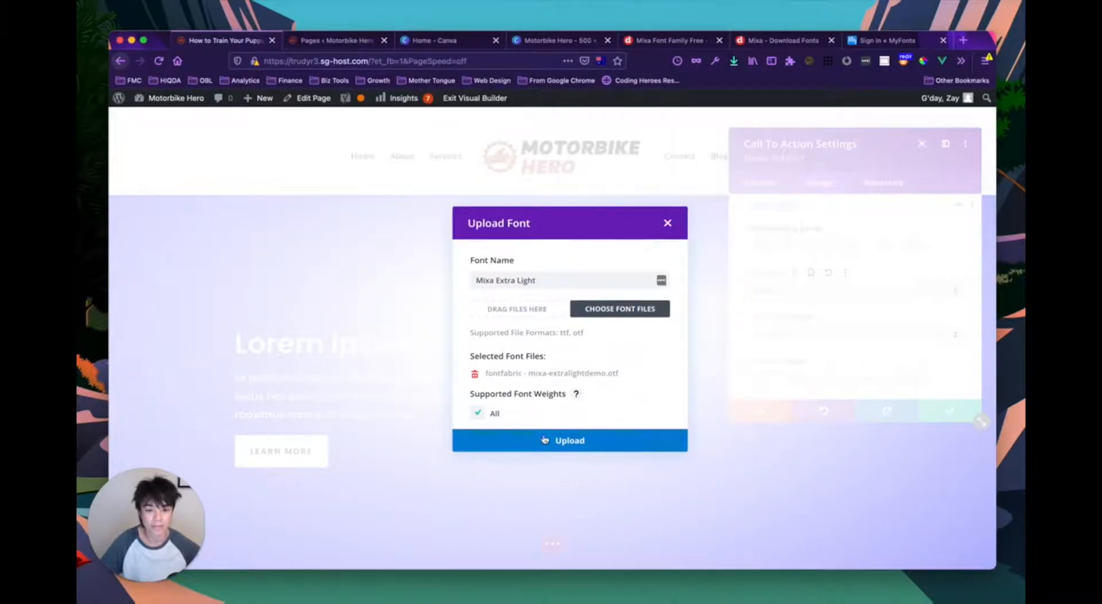
- Deselect All under the supported font weights and try to upload the font without any weight chosen
left_click(478, 413)
scroll(581, 397, "down", 2)
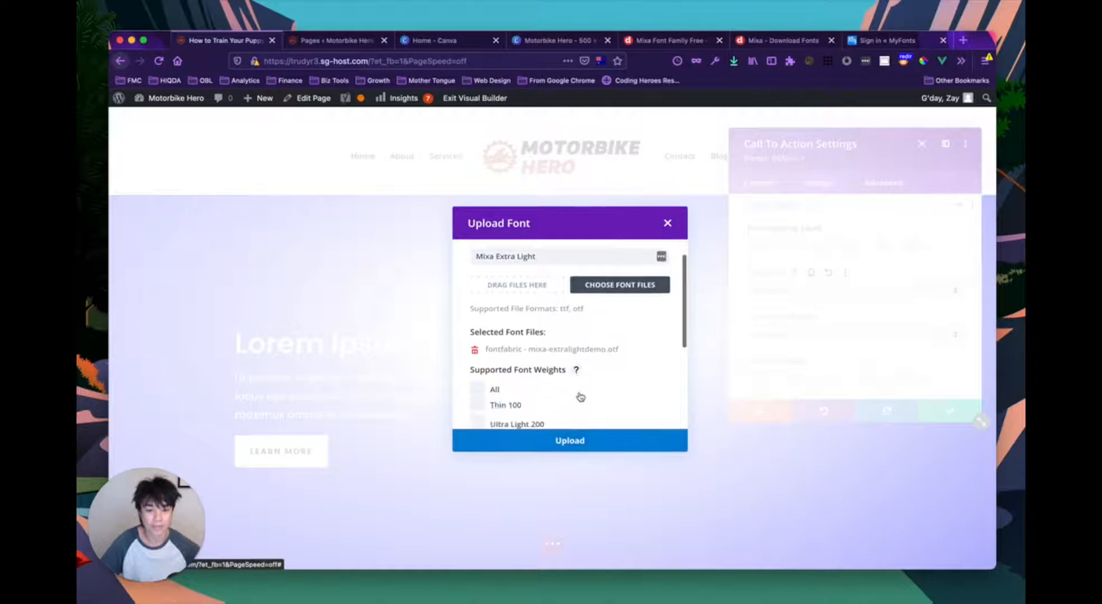
scroll(580, 397, "down", 3)
scroll(578, 397, "up", 5)
left_click(574, 440)
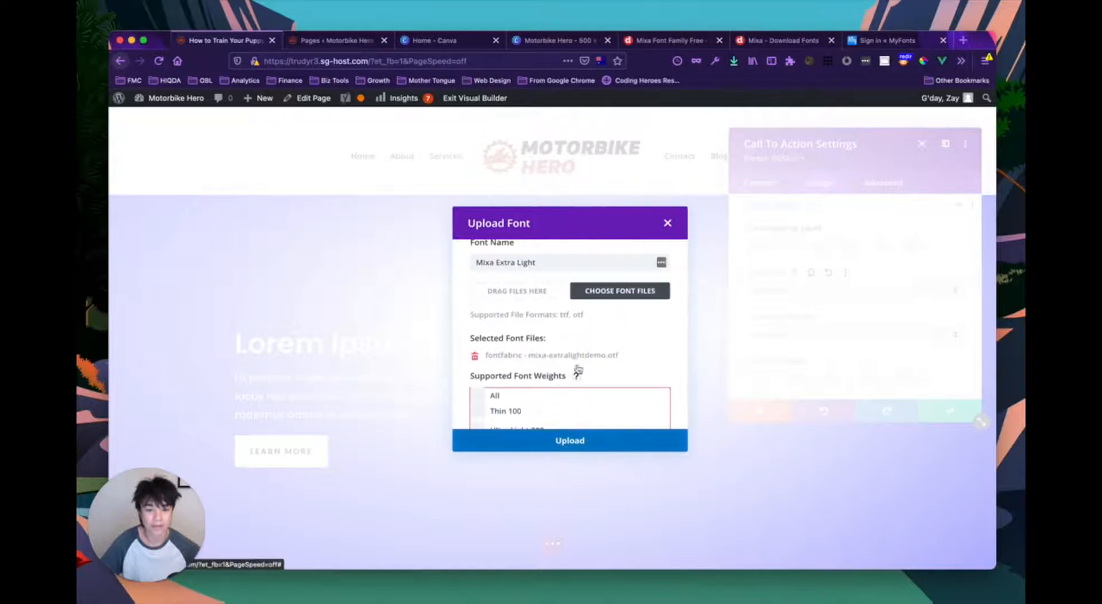
- Set the supported font weights back to All, retry the Mixa Extra Light upload and close the upload form
scroll(580, 355, "up", 1)
scroll(581, 353, "down", 5)
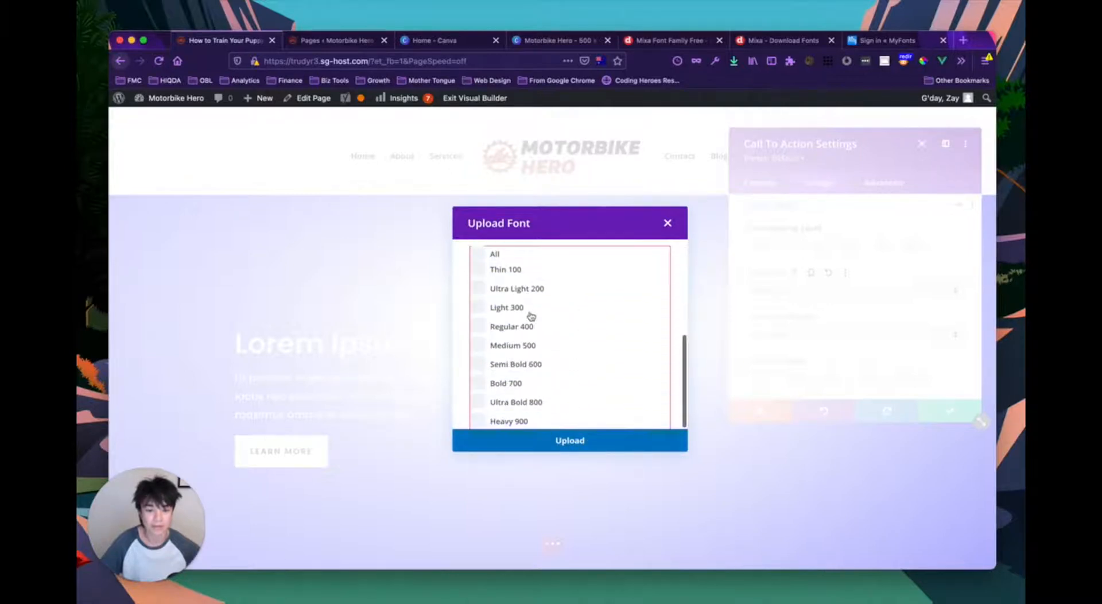
scroll(481, 311, "up", 2)
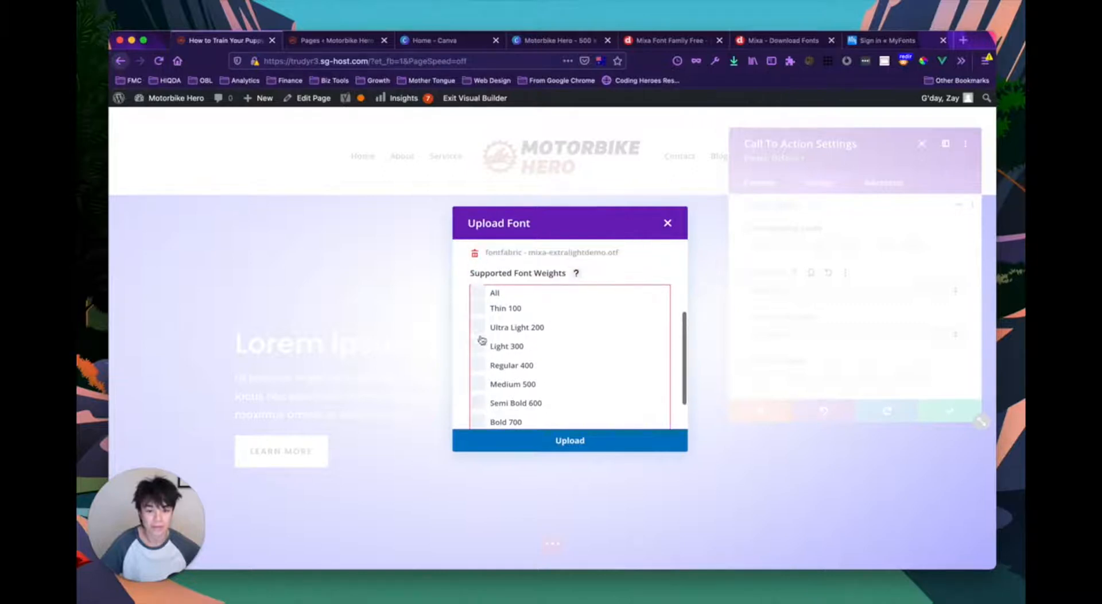
left_click(479, 293)
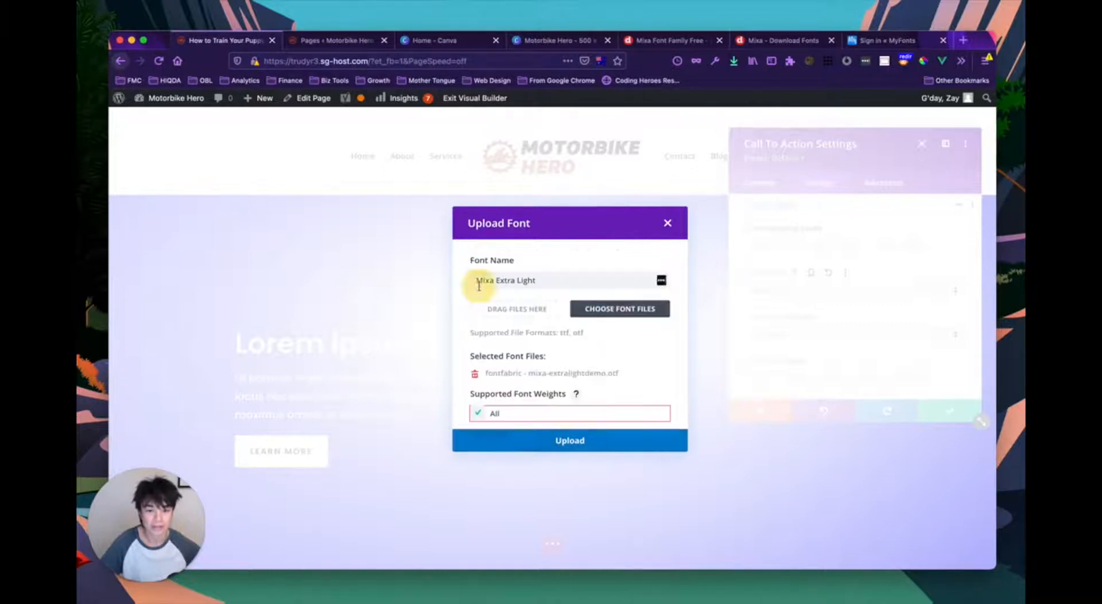
left_click(536, 438)
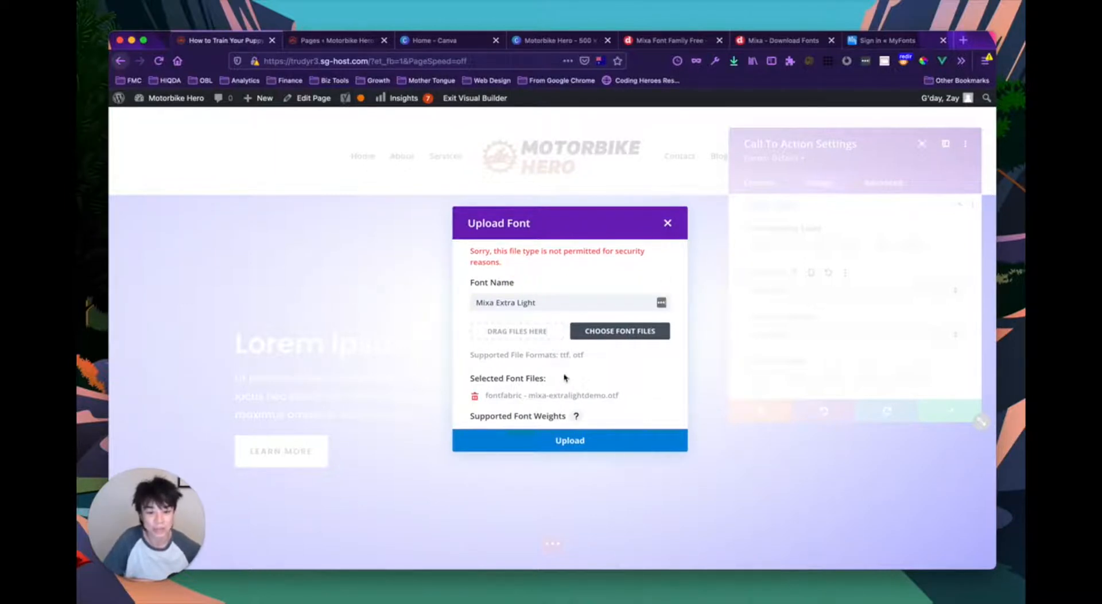
left_click(667, 224)
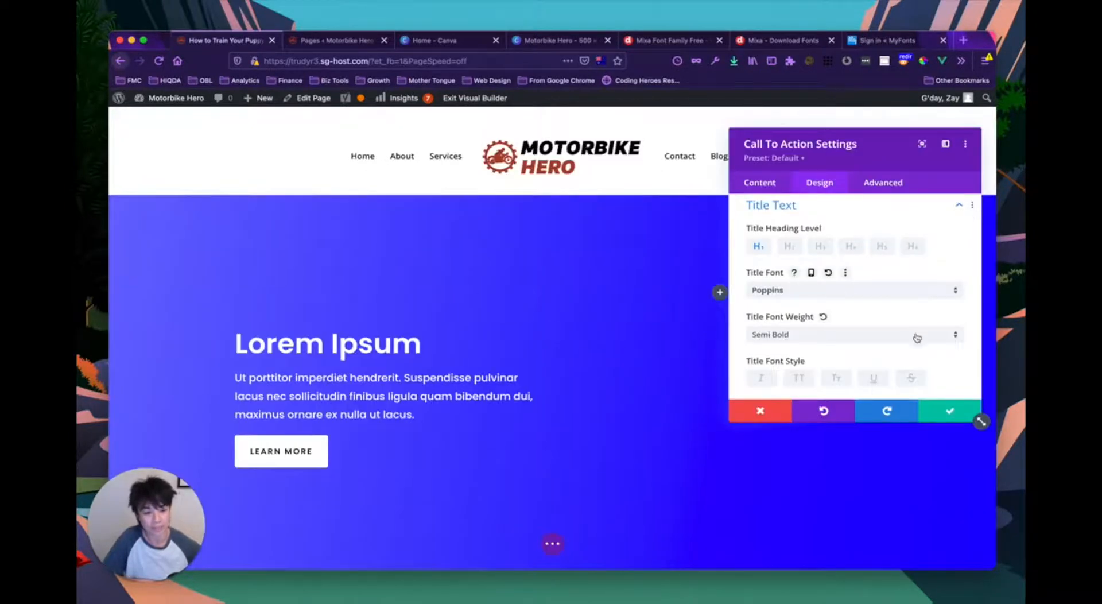
- Save the Call To Action settings and switch to the Motorbike Hero logo design in Canva
left_click(942, 416)
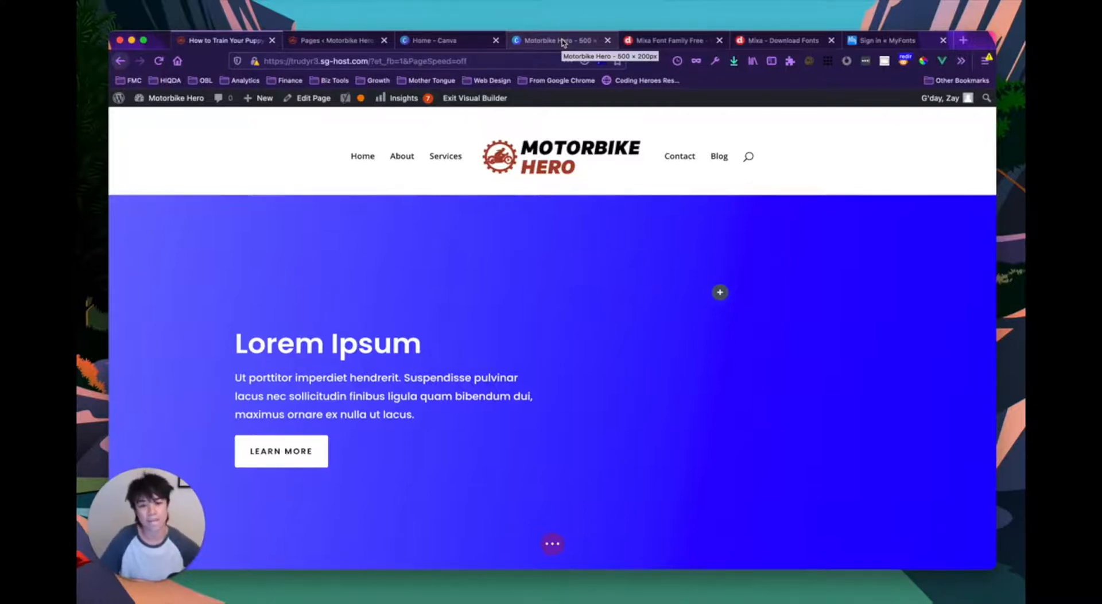
left_click(563, 41)
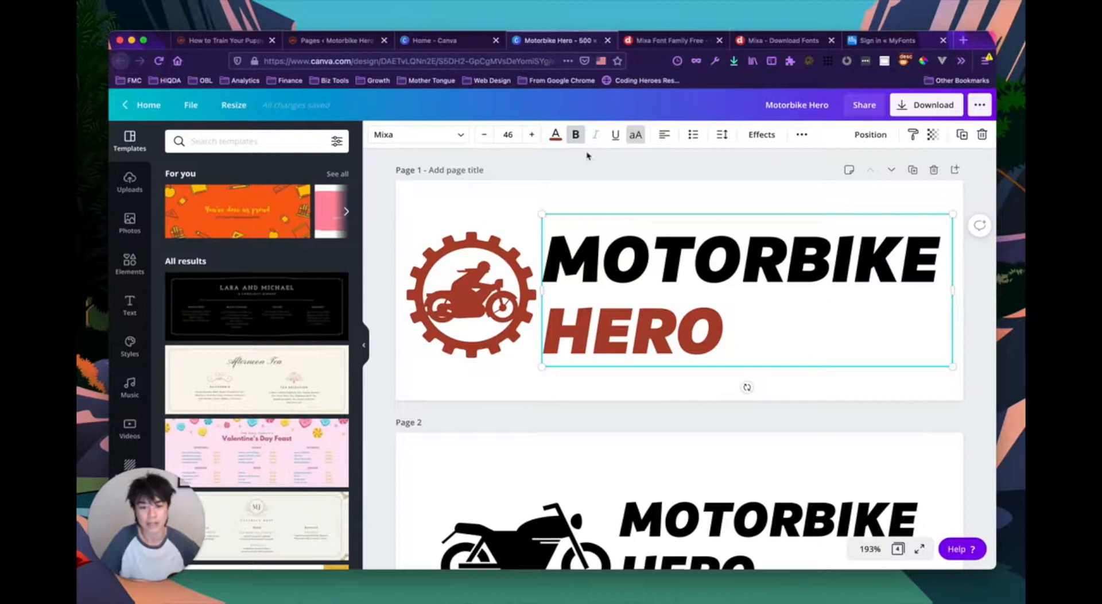
- Try the Poppins Bold font on the word MOTORBIKE in the page 1 logo and widen its text box to fit the word on one line
left_click(644, 258)
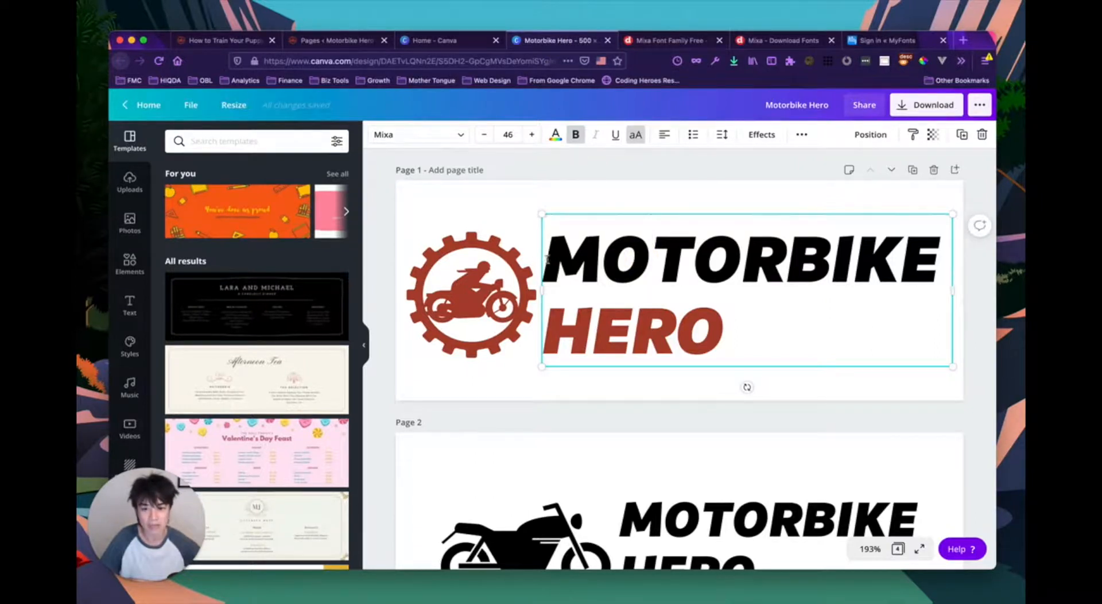
left_click_drag(575, 267, 752, 359)
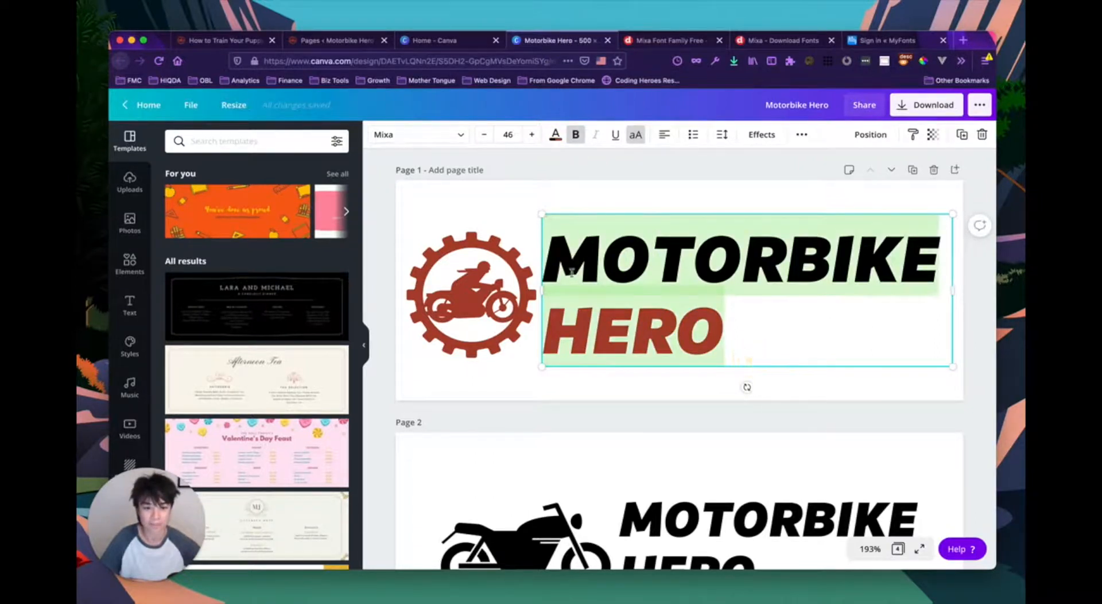
left_click(572, 272)
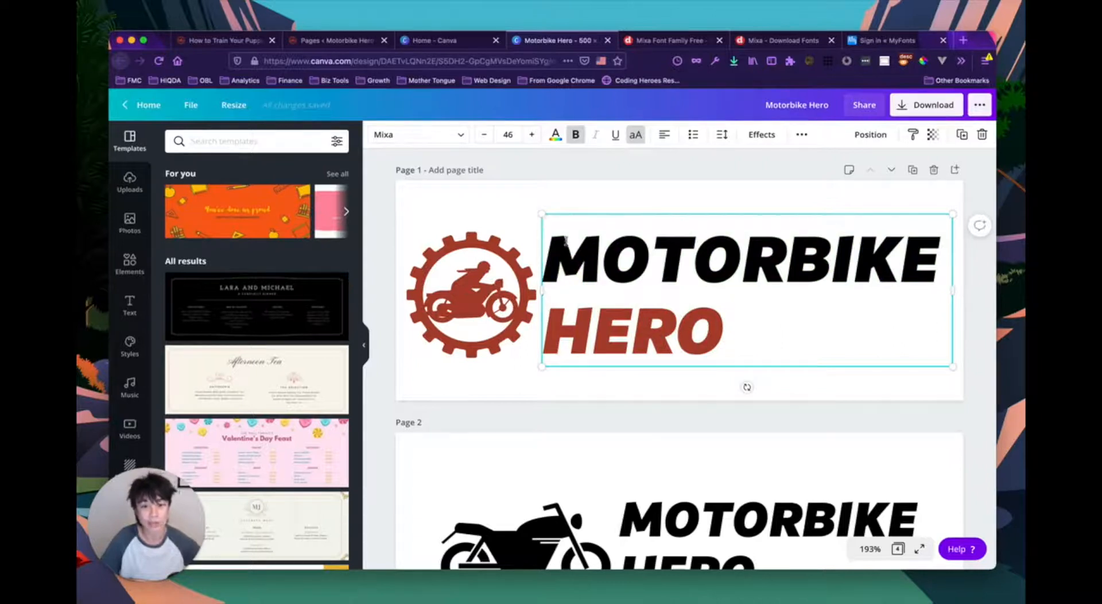
left_click(429, 136)
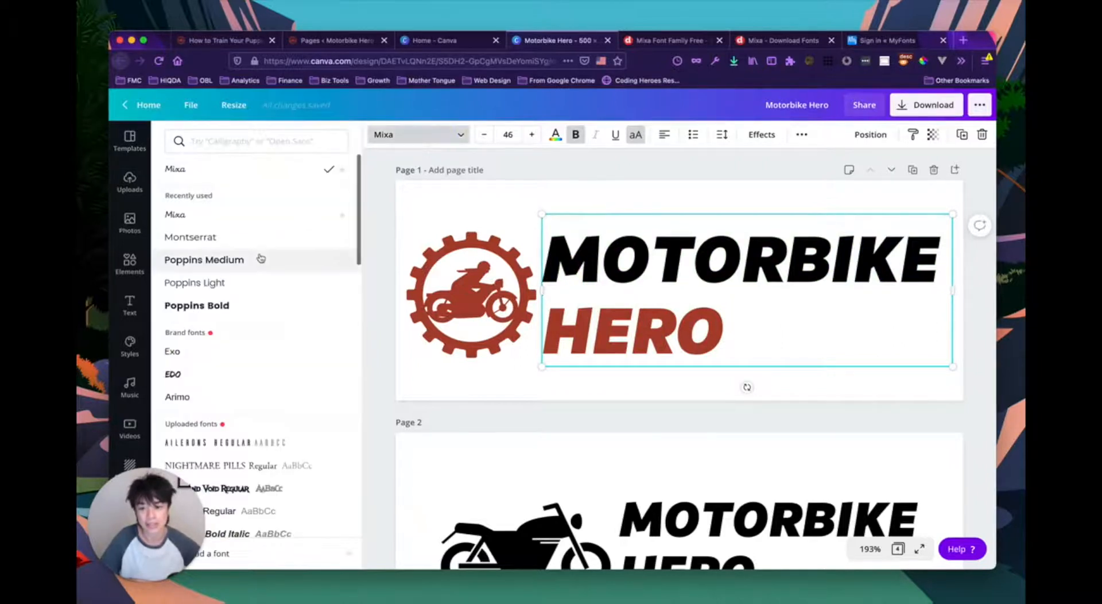
scroll(254, 337, "down", 5)
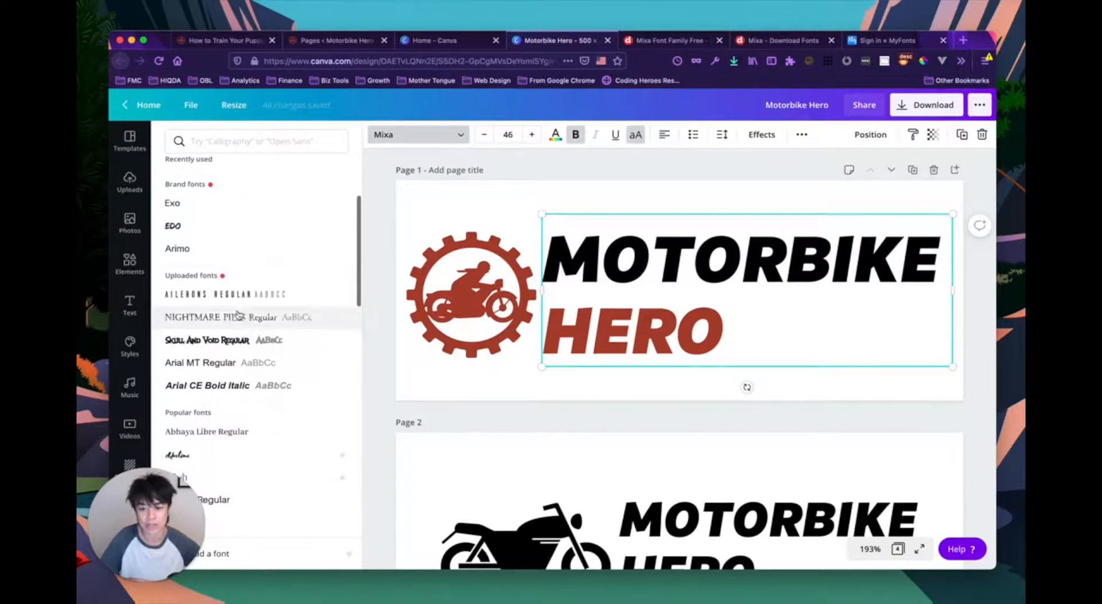
scroll(239, 316, "up", 5)
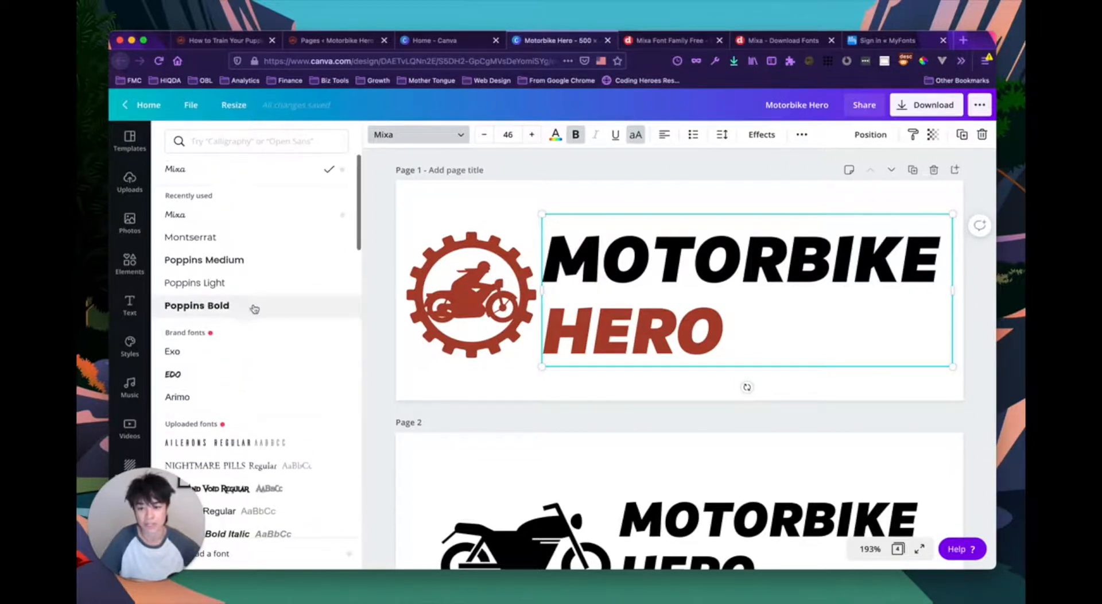
left_click(222, 305)
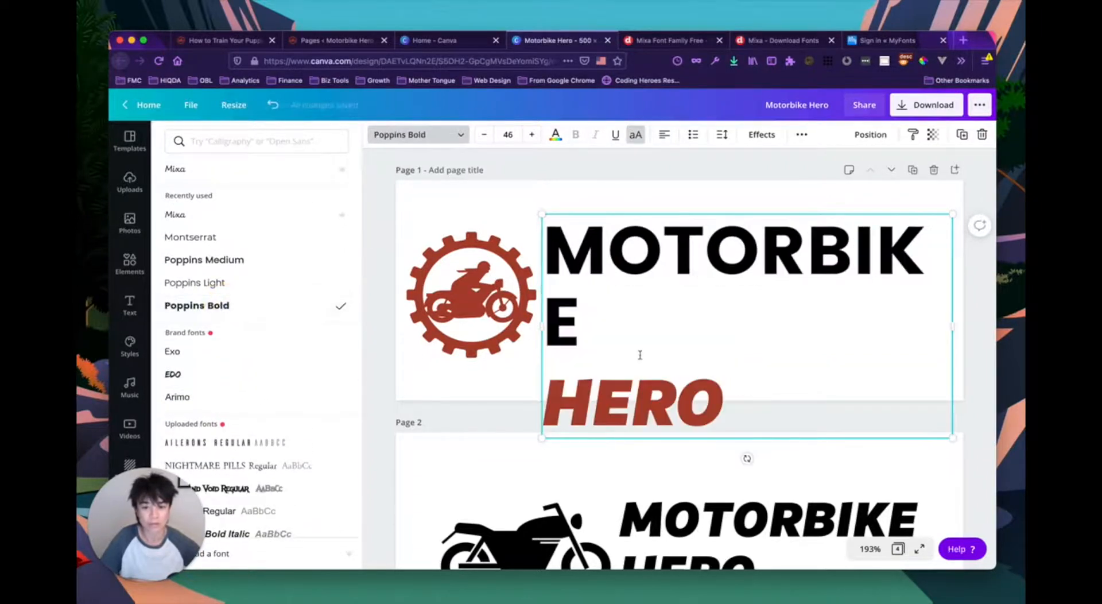
left_click_drag(952, 327, 970, 327)
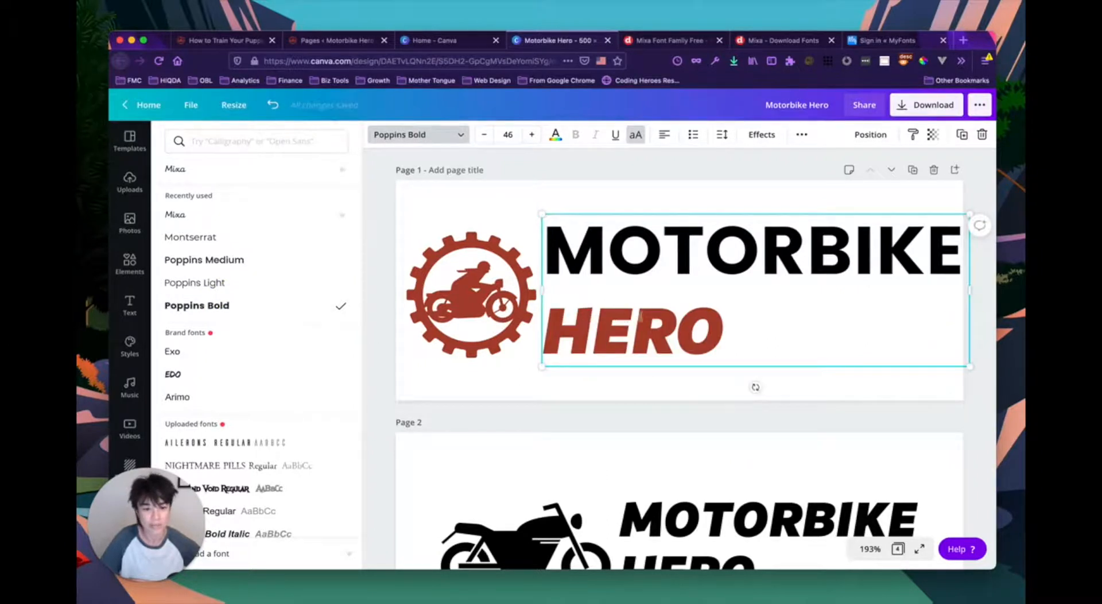
key("Escape")
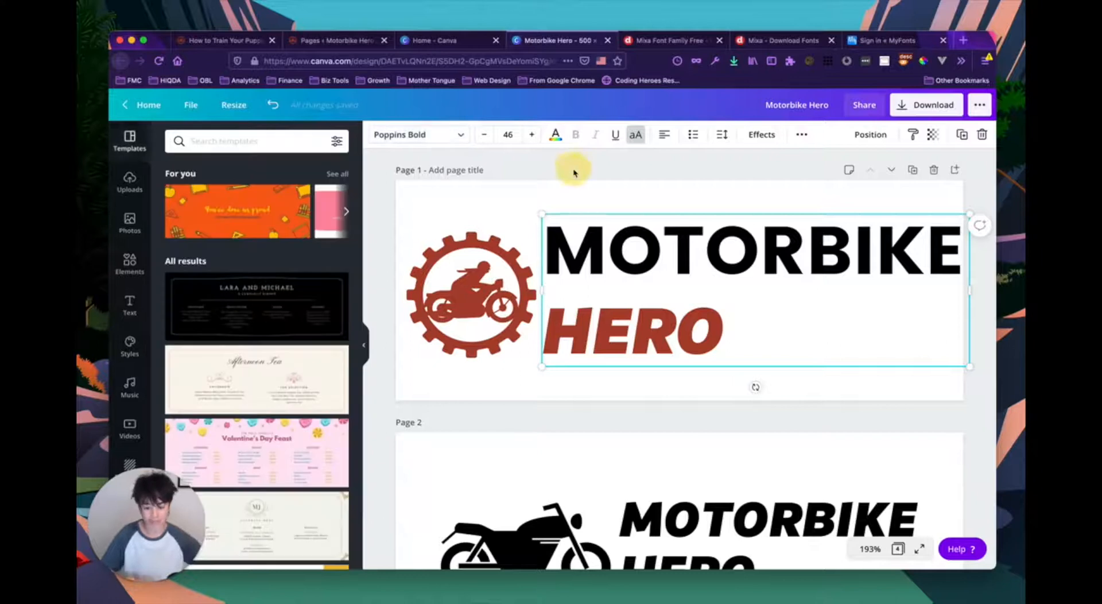
- Undo the font change and the text box widening on the page 1 logo, and deselect the text
key("ctrl+z")
key("ctrl+shift+z")
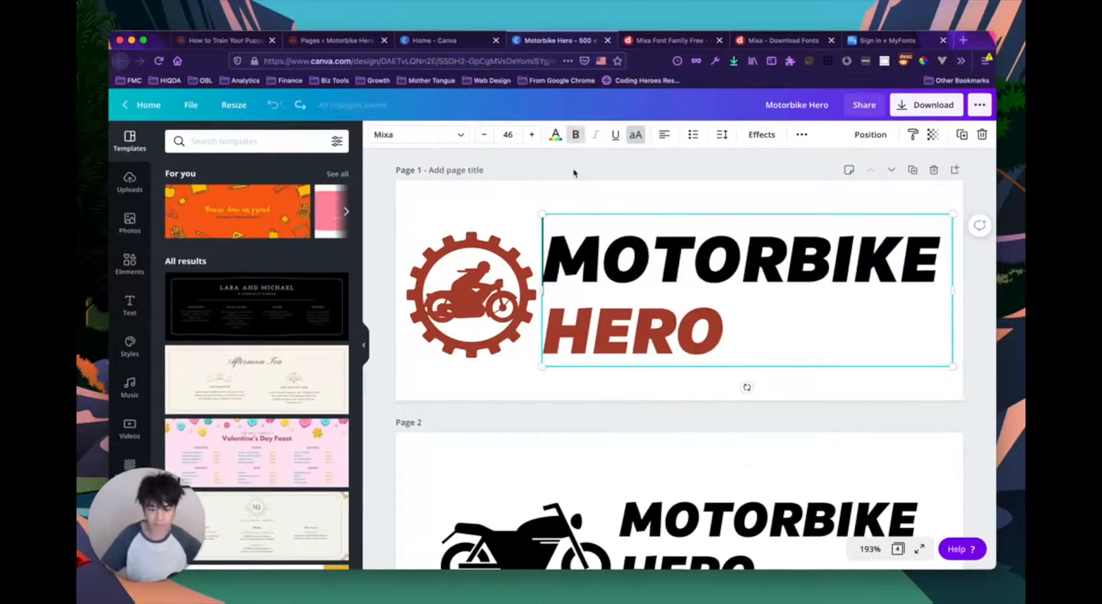
key("Escape")
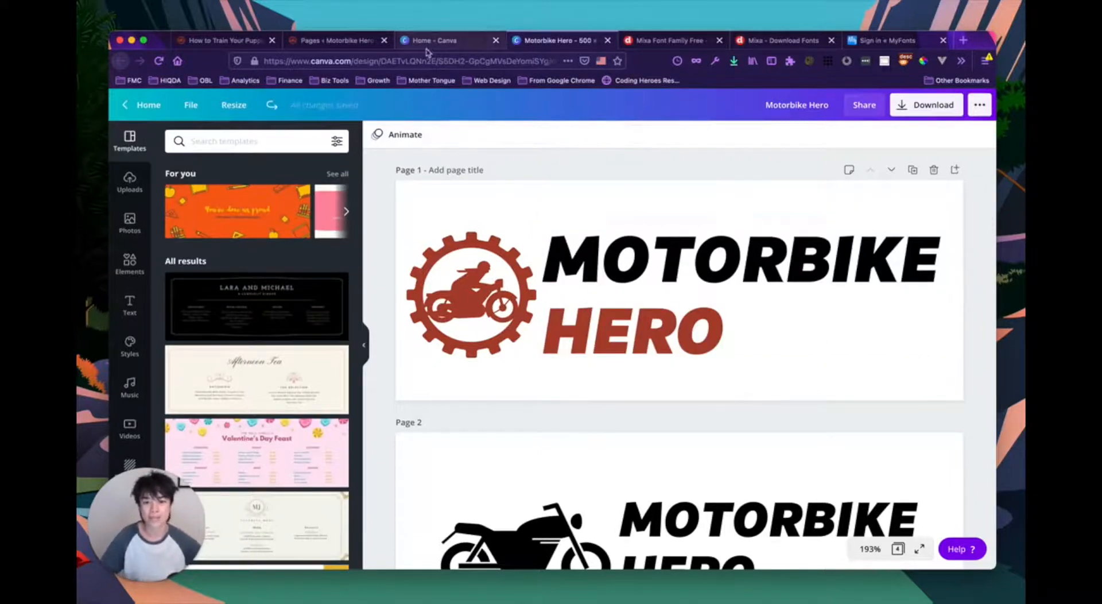
- Search the web for "google font" in a new browser tab and open the Google Fonts site
left_click(473, 63)
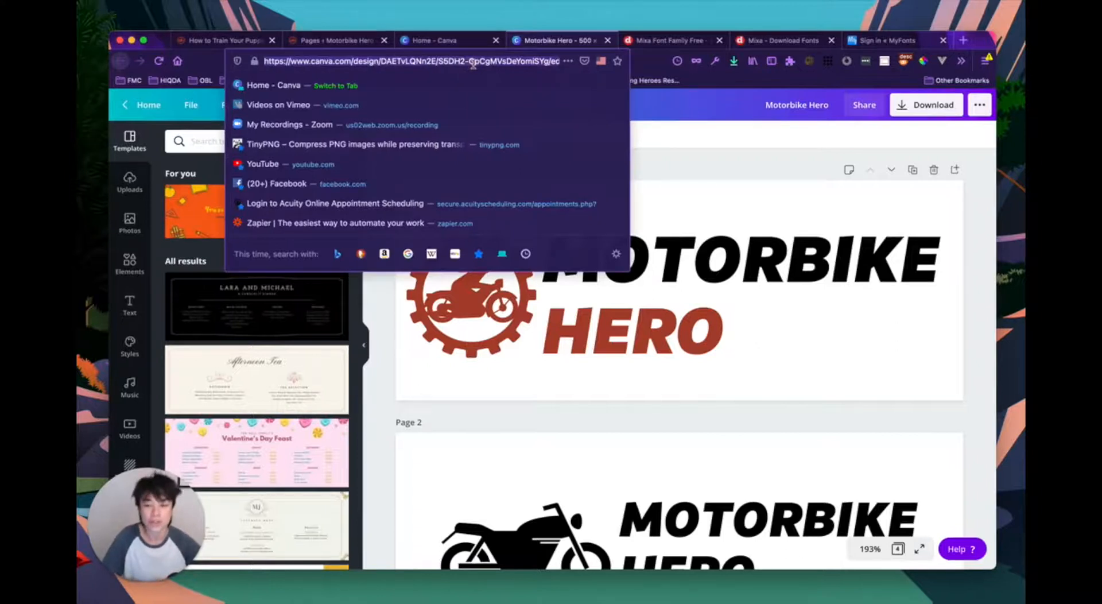
type("google ")
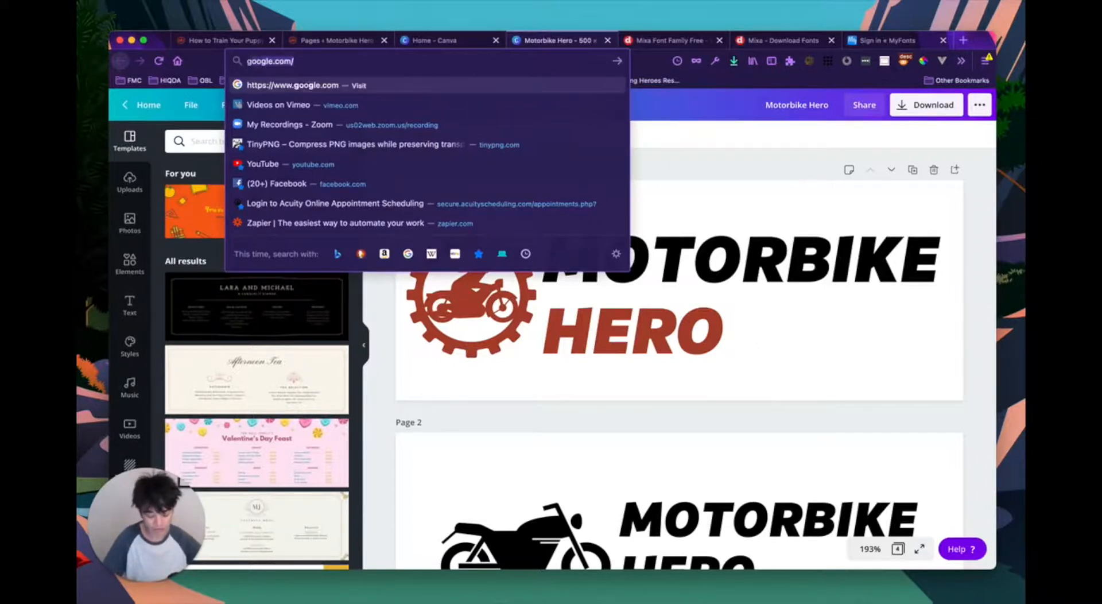
type("font")
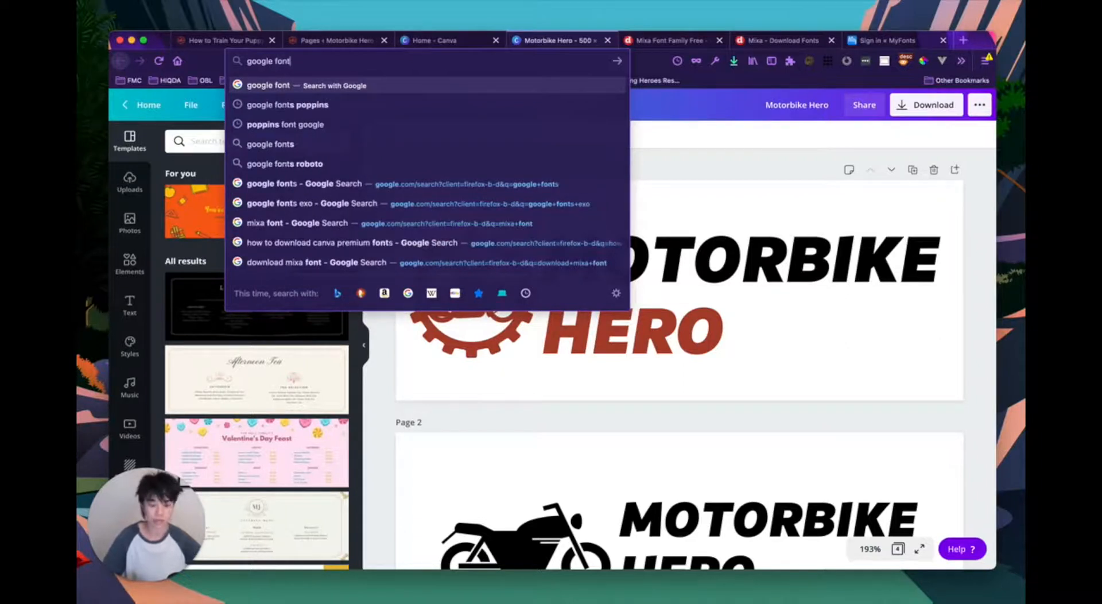
key("alt+Return")
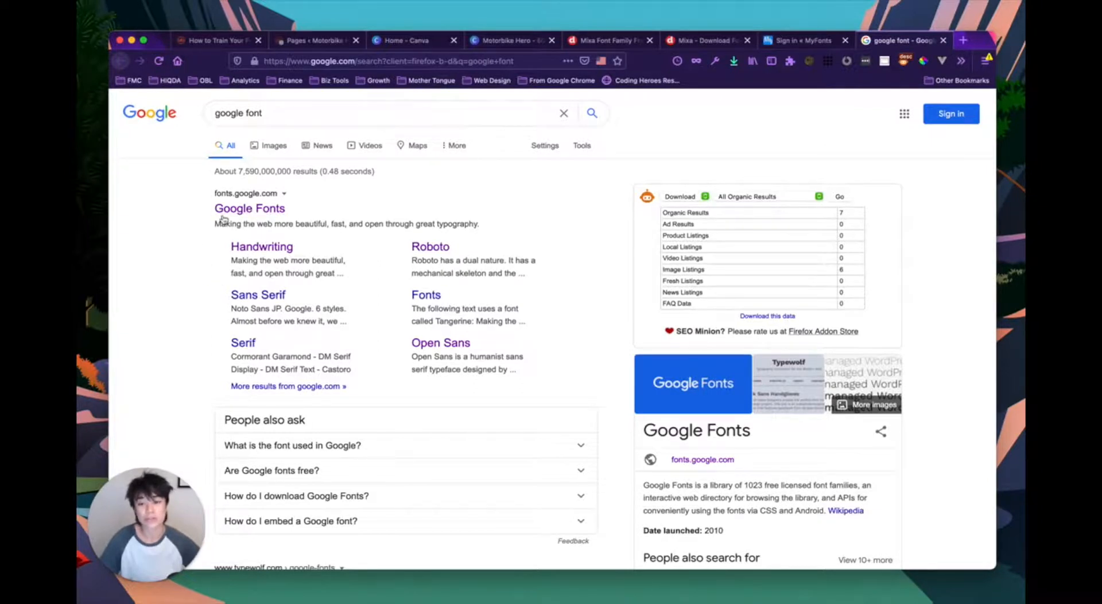
left_click(253, 209)
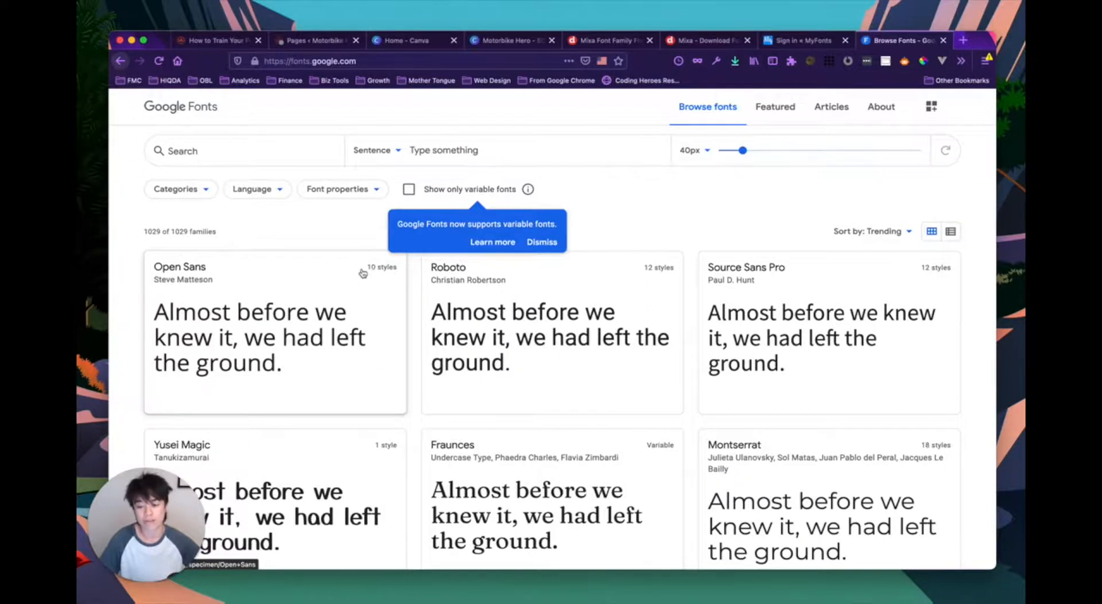
- Set the custom preview text for all Google Fonts families to MOTORBIKE HERO and dismiss the variable fonts notice
scroll(389, 321, "down", 7)
scroll(391, 342, "down", 15)
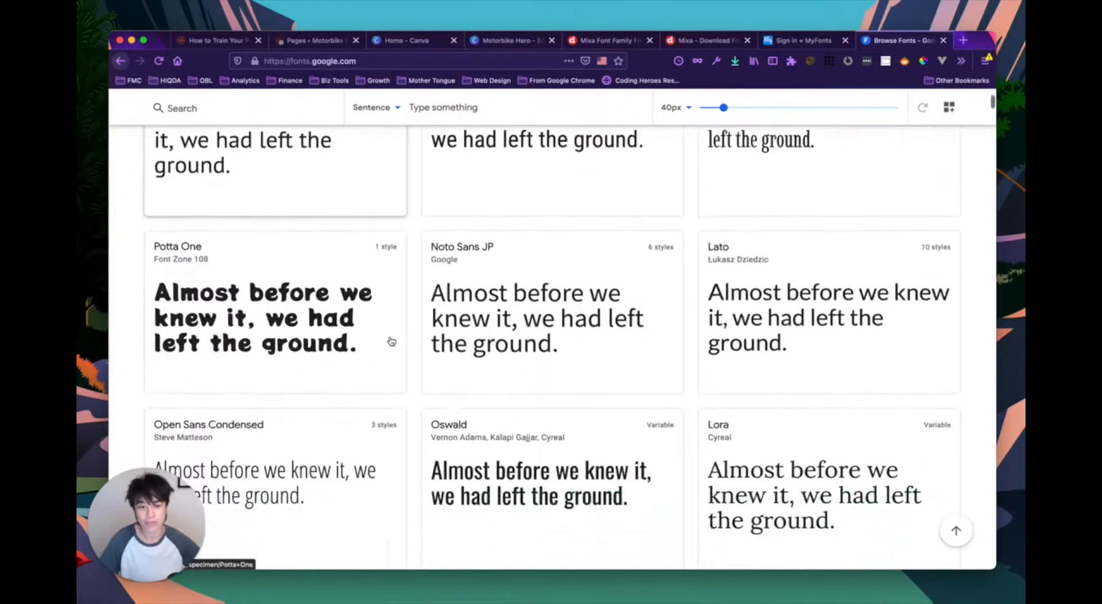
scroll(391, 341, "down", 7)
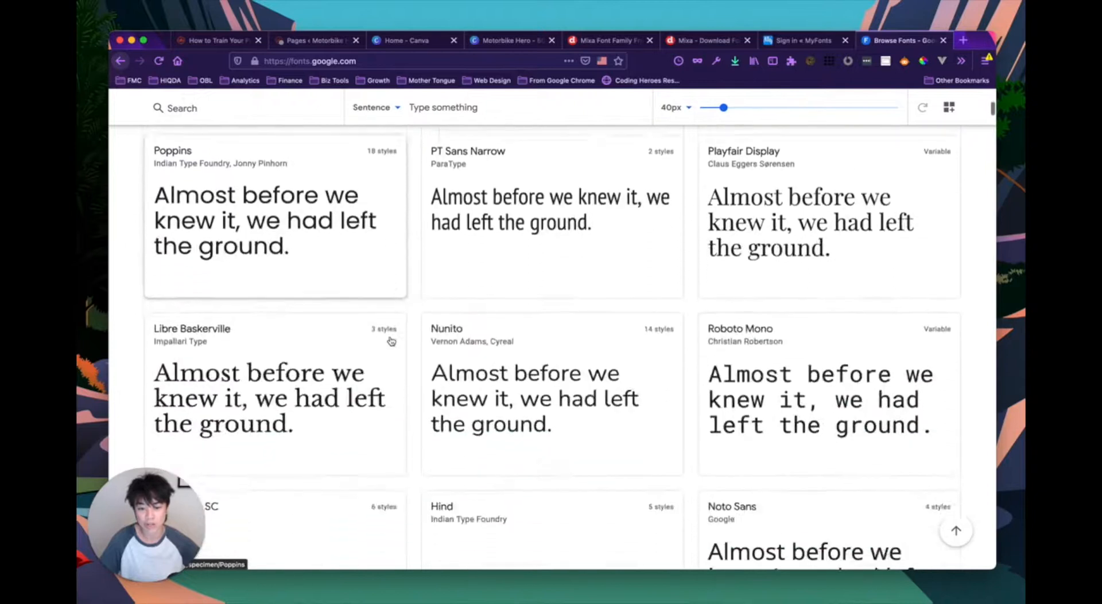
scroll(391, 341, "up", 20)
scroll(391, 341, "up", 8)
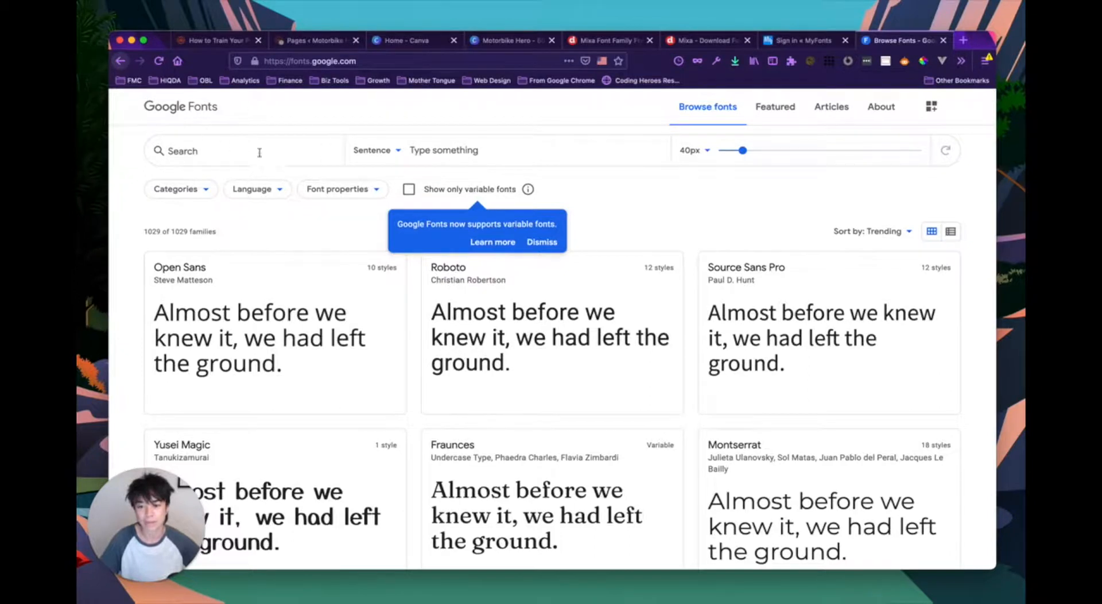
left_click(476, 156)
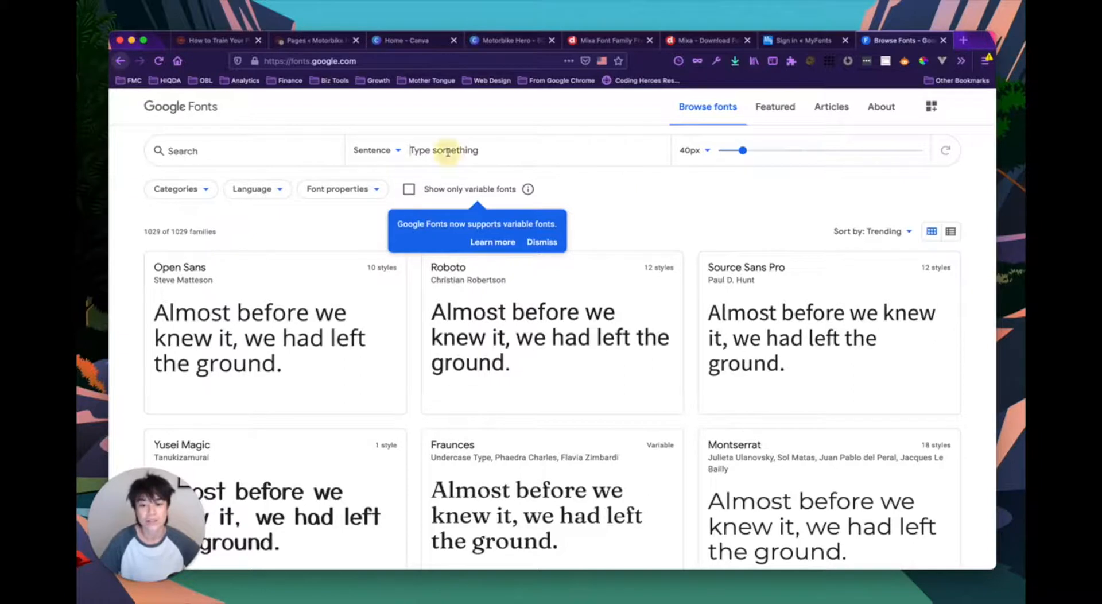
left_click(502, 41)
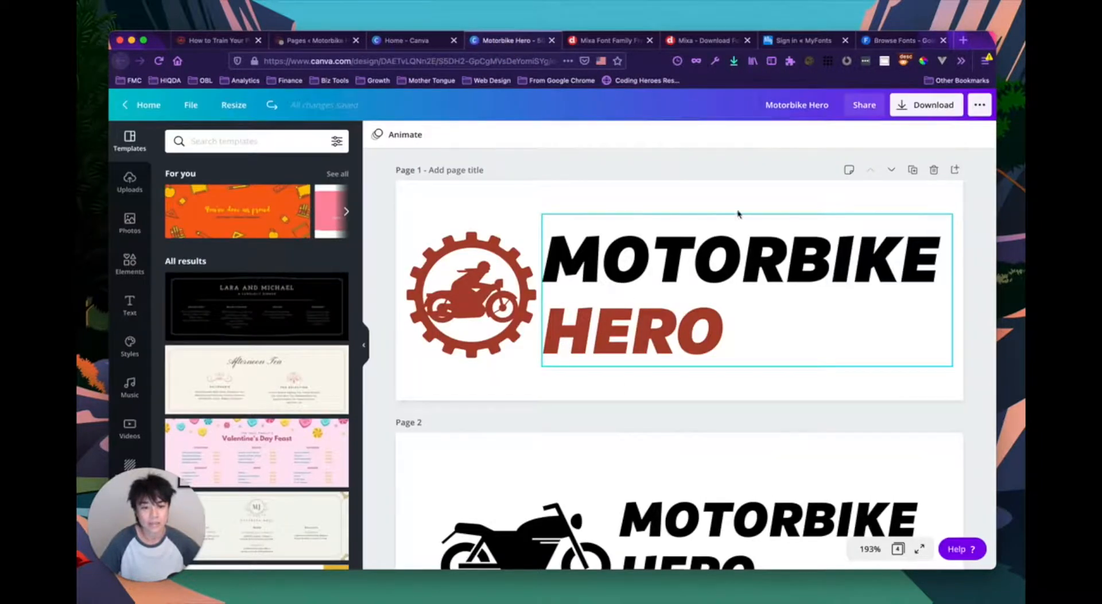
left_click(899, 40)
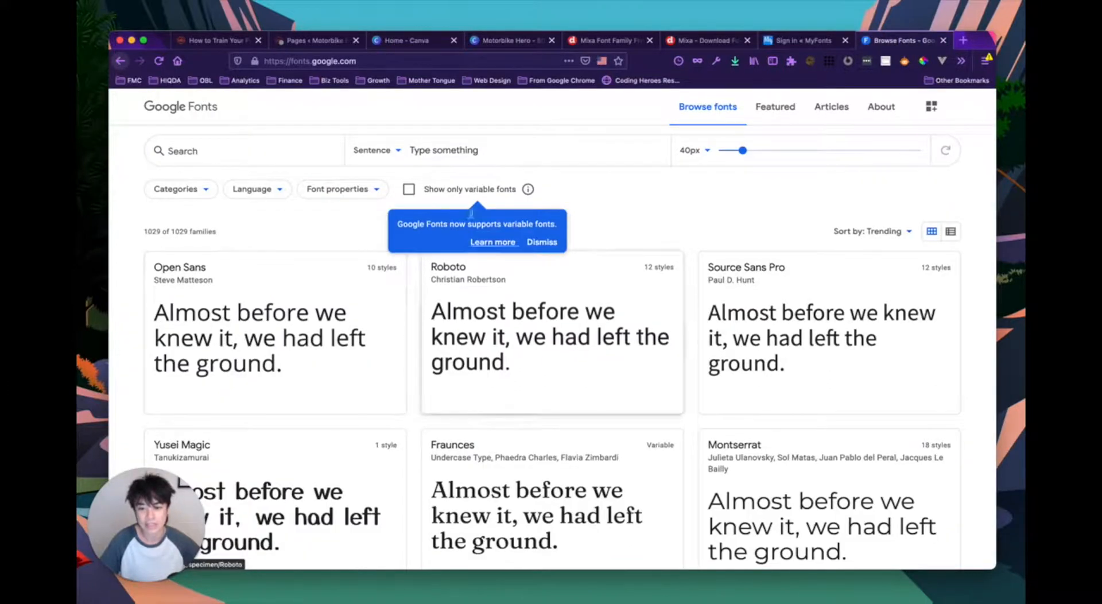
left_click(440, 171)
type("M")
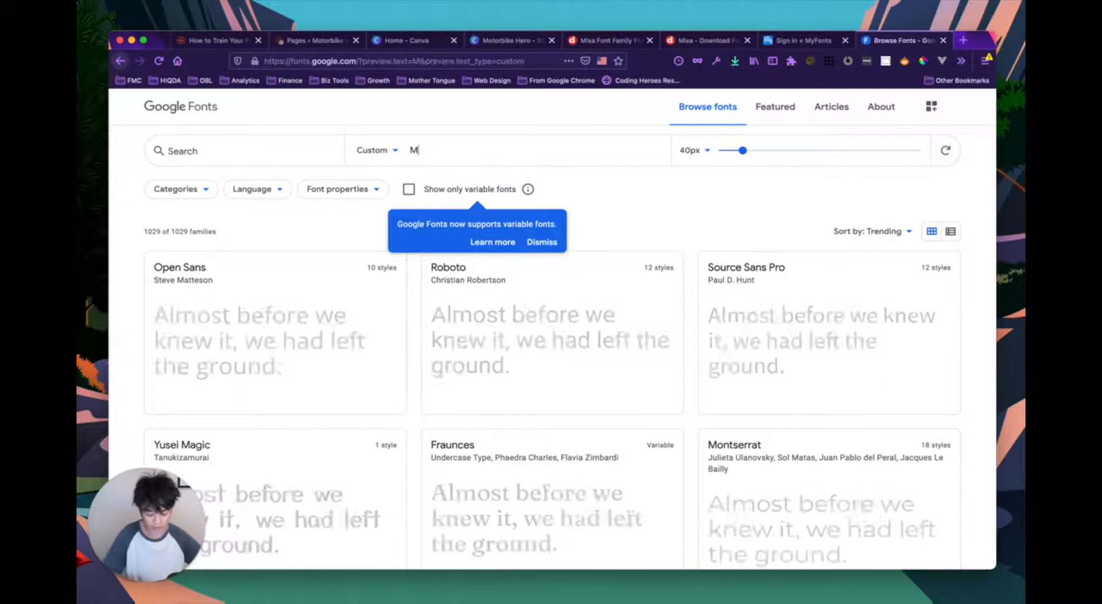
type("OTORBIKE HERO")
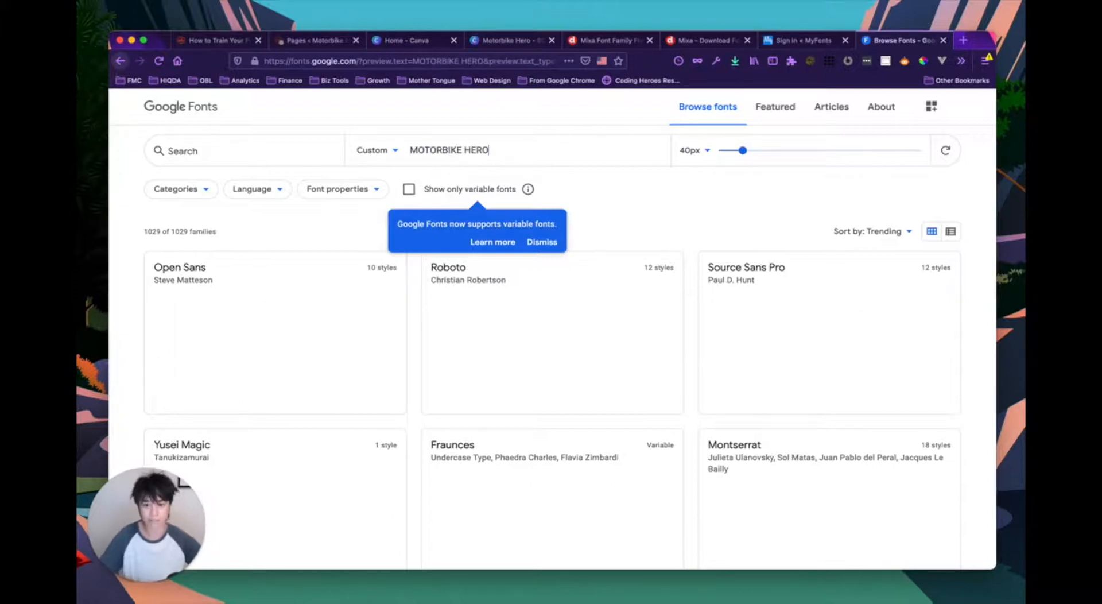
left_click(540, 241)
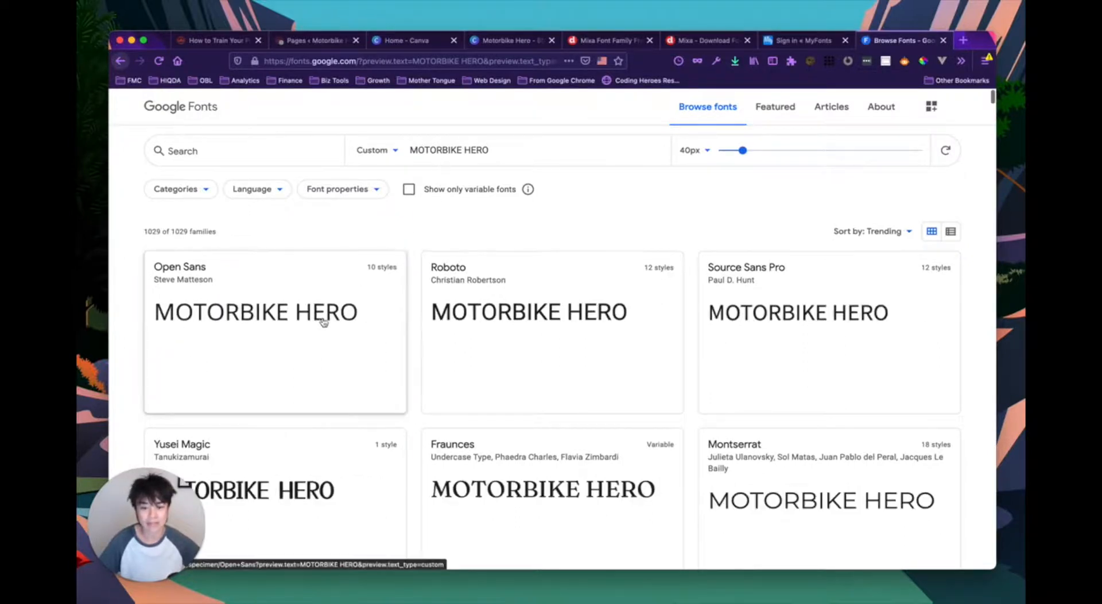
- Examine the MOTORBIKE HERO previews across the font families for a font similar to the logo's lettering
scroll(471, 418, "down", 3)
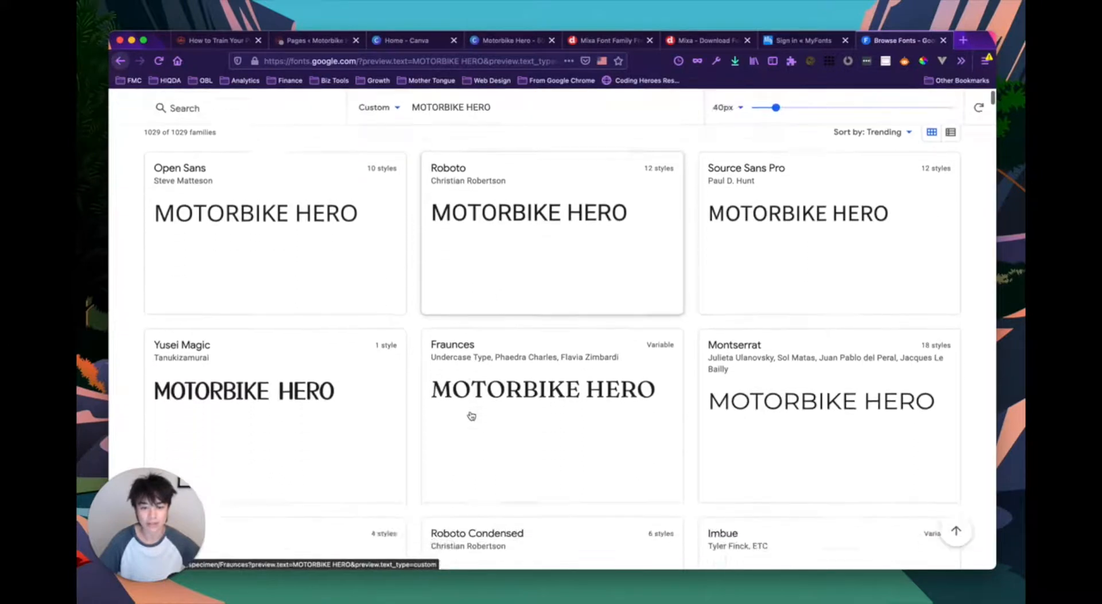
scroll(471, 416, "down", 5)
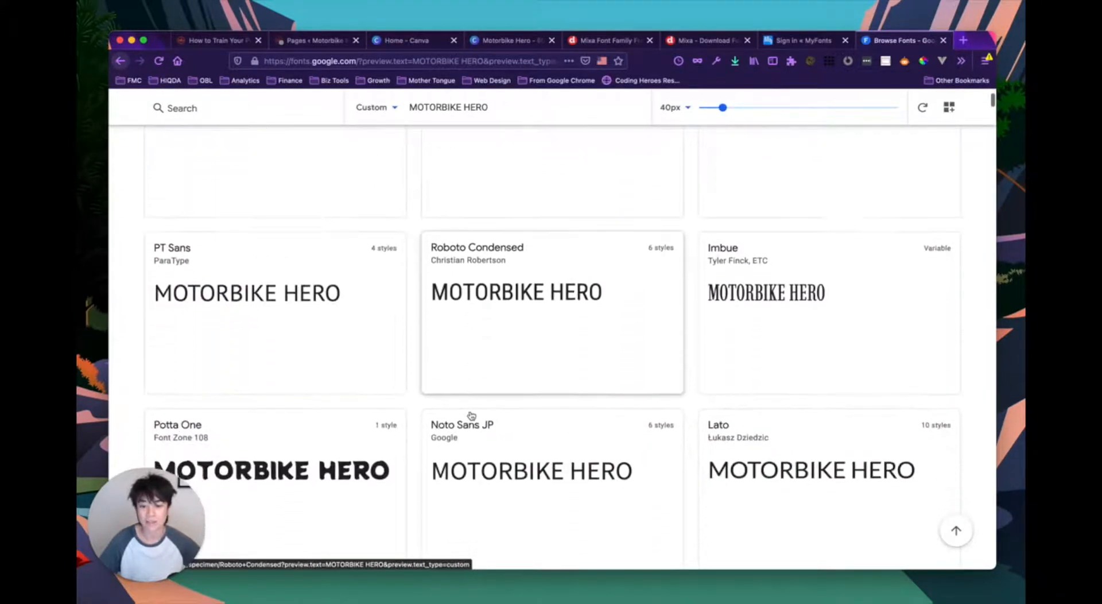
scroll(471, 415, "down", 4)
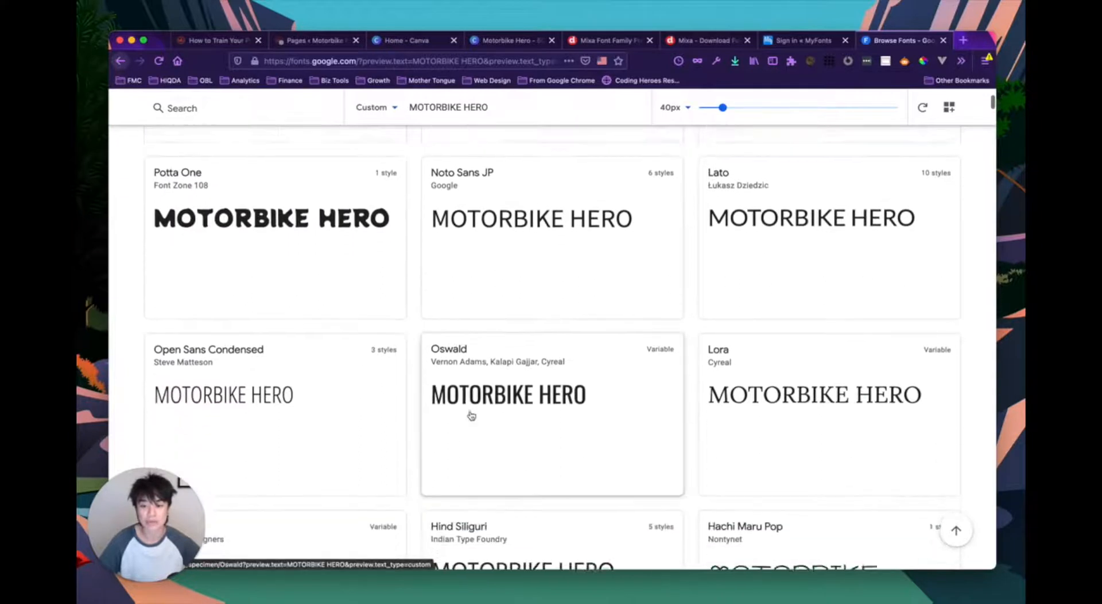
scroll(364, 256, "up", 1)
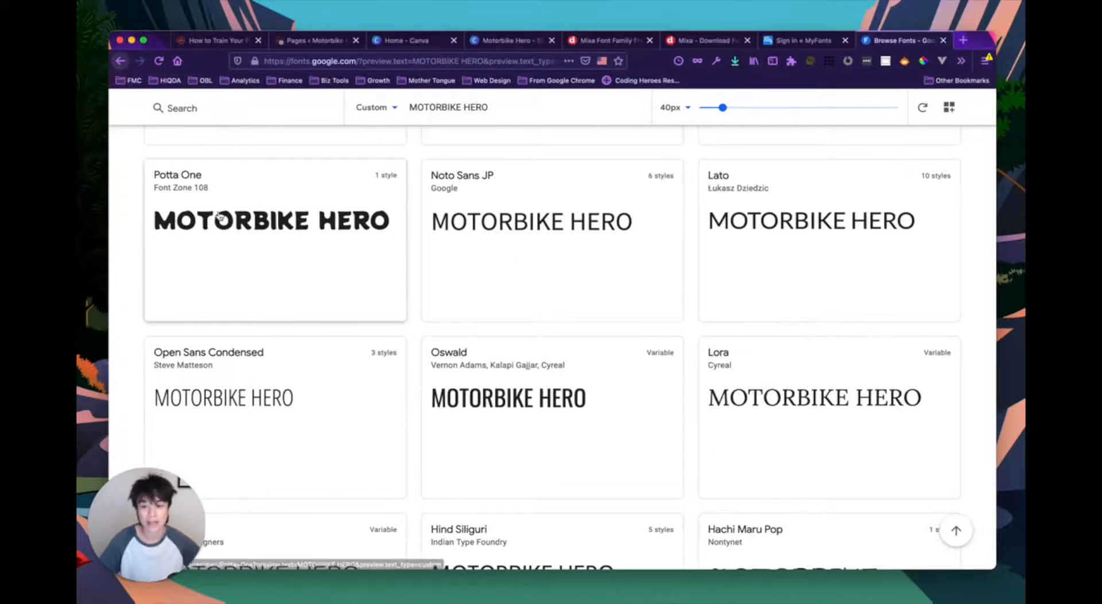
scroll(378, 260, "down", 7)
scroll(379, 261, "down", 6)
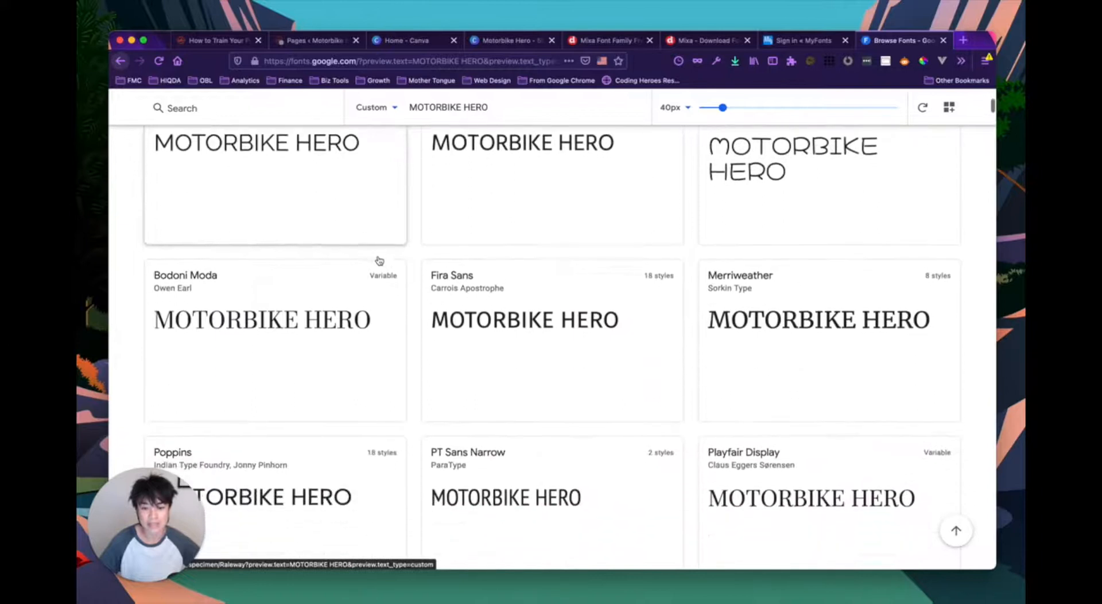
scroll(379, 261, "down", 5)
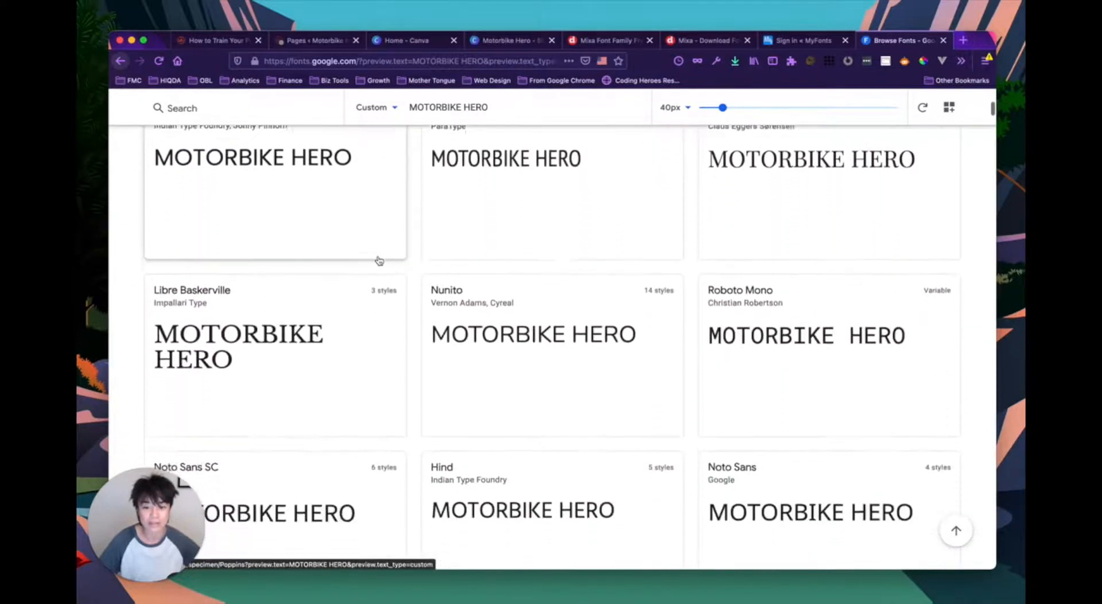
scroll(380, 261, "down", 8)
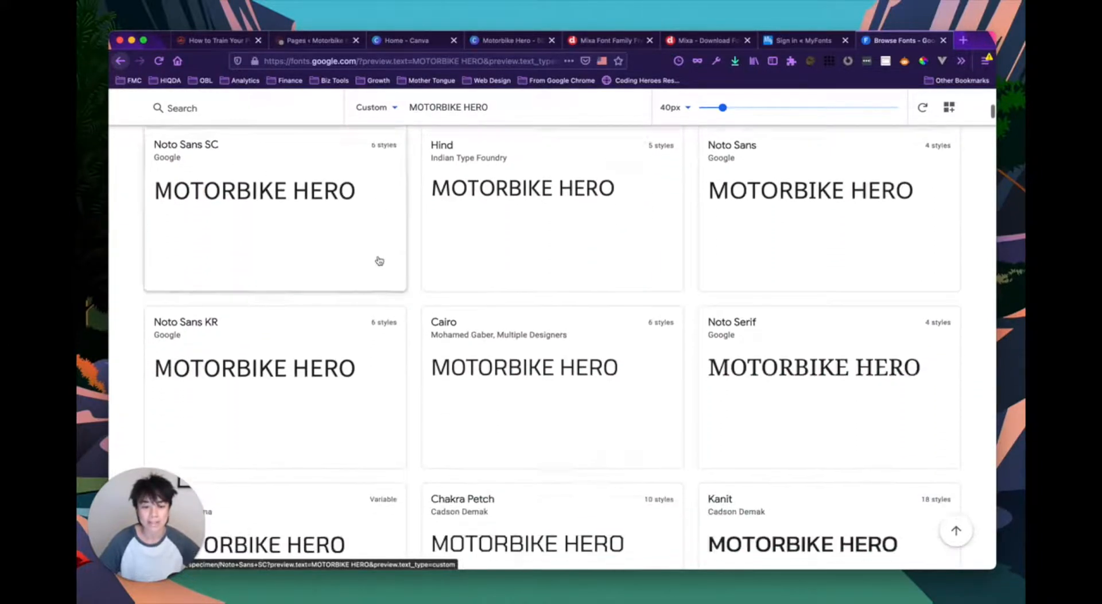
scroll(380, 261, "down", 4)
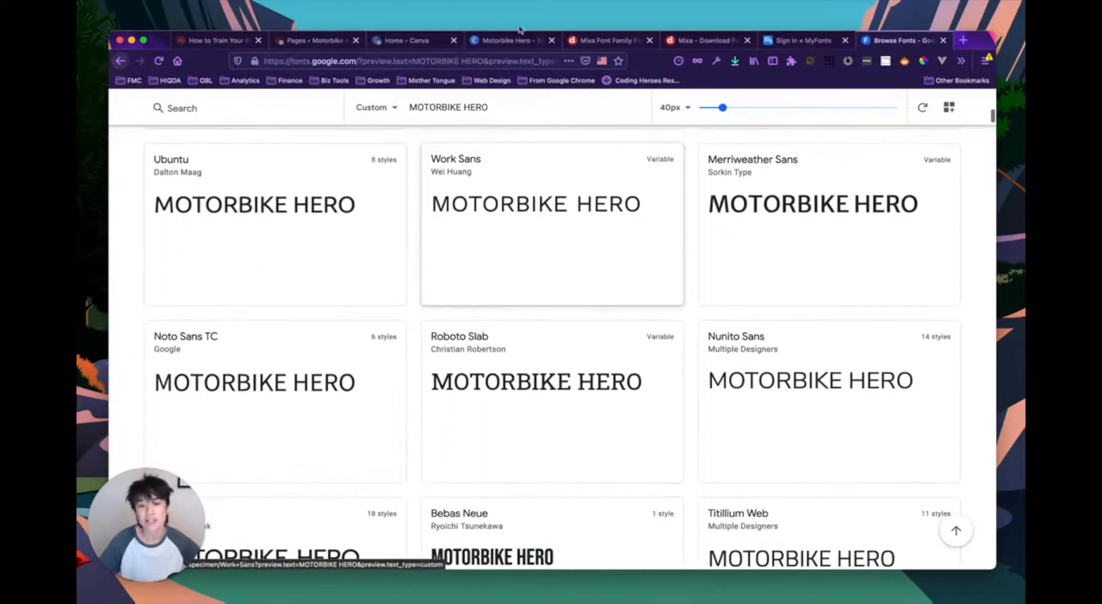
- Switch to the Motorbike Hero design in Canva and browse the available fonts for the page 1 logo text
left_click(507, 41)
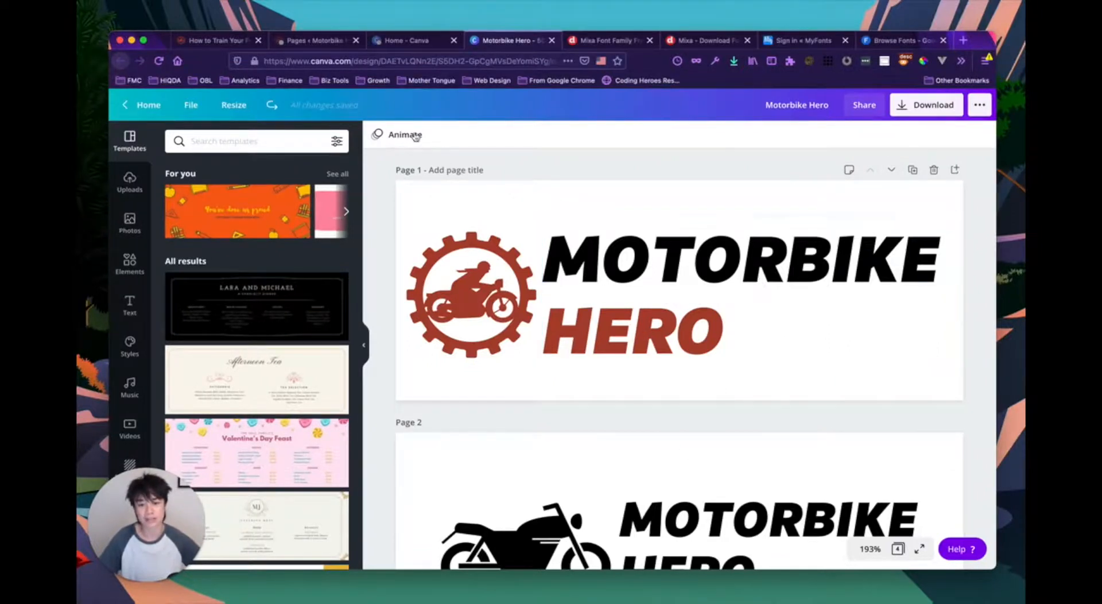
left_click(655, 251)
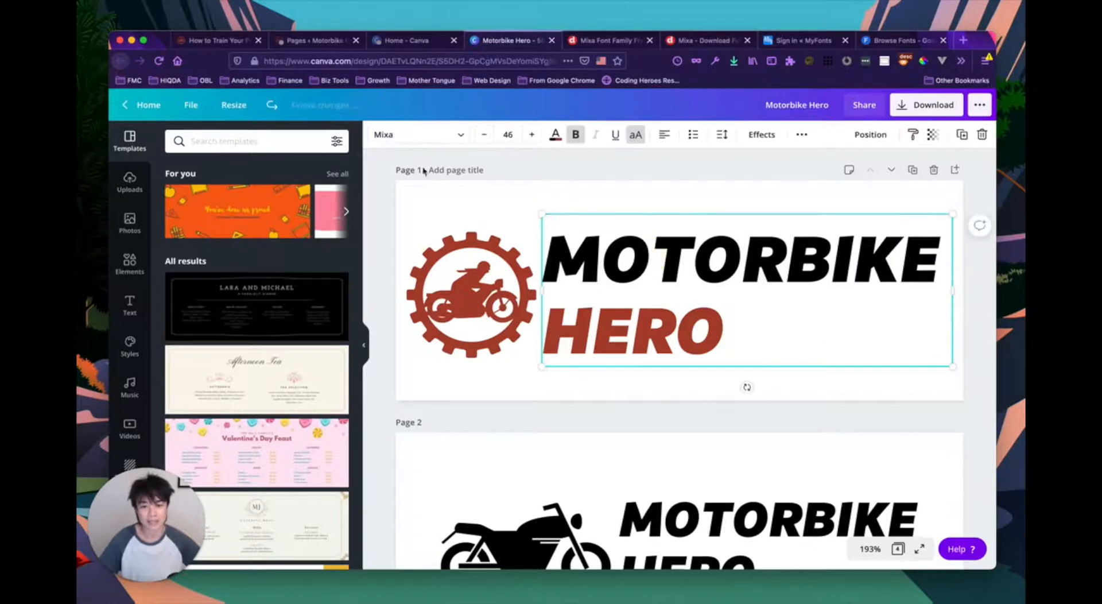
left_click(425, 135)
scroll(201, 345, "down", 3)
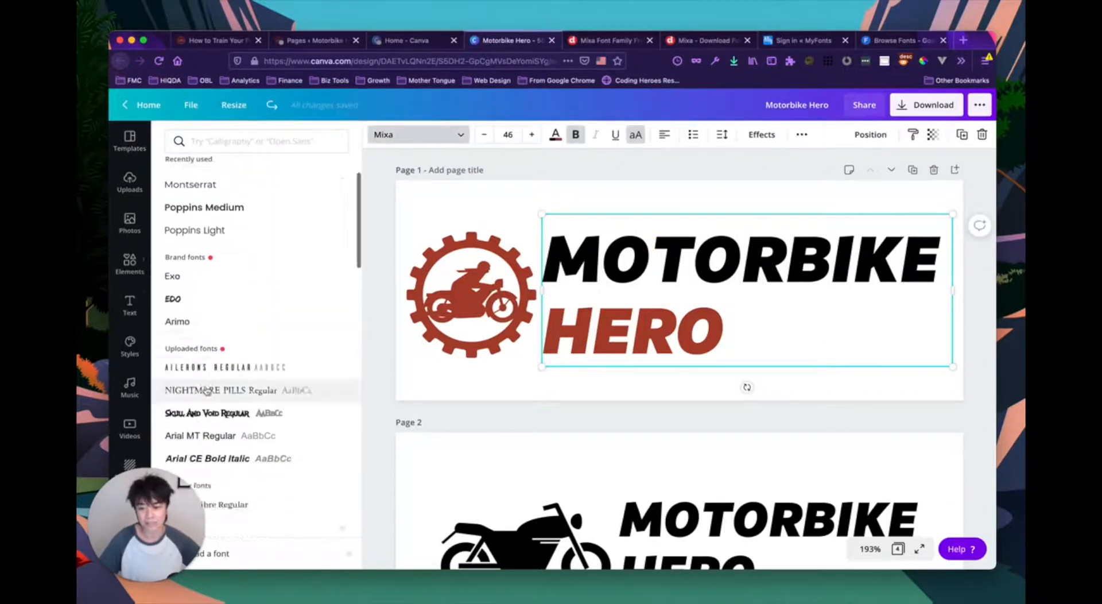
scroll(207, 366, "down", 8)
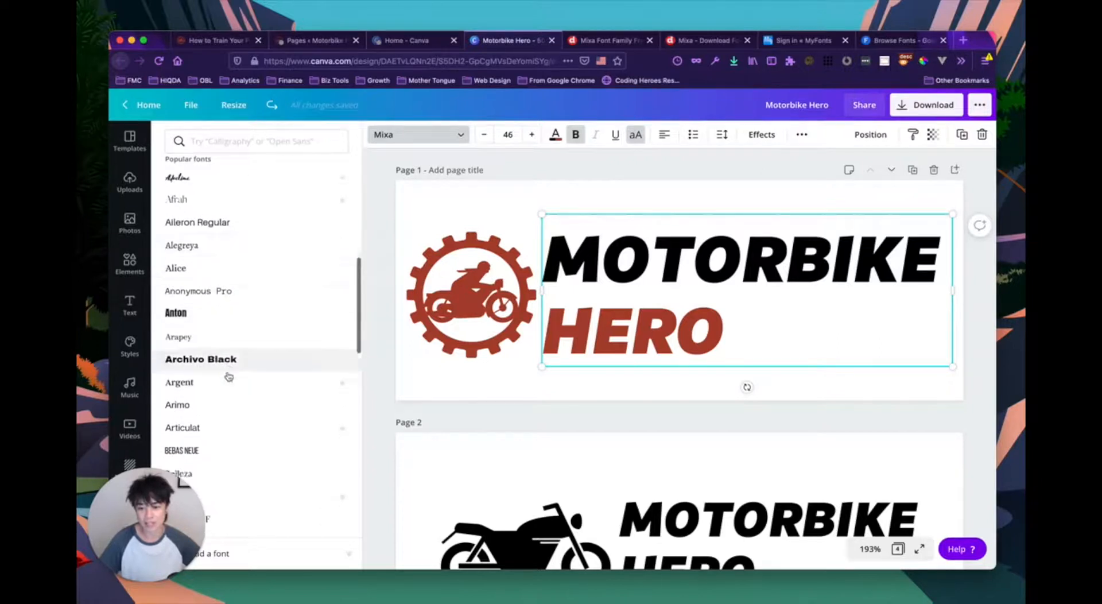
scroll(229, 325, "down", 3)
left_click(605, 167)
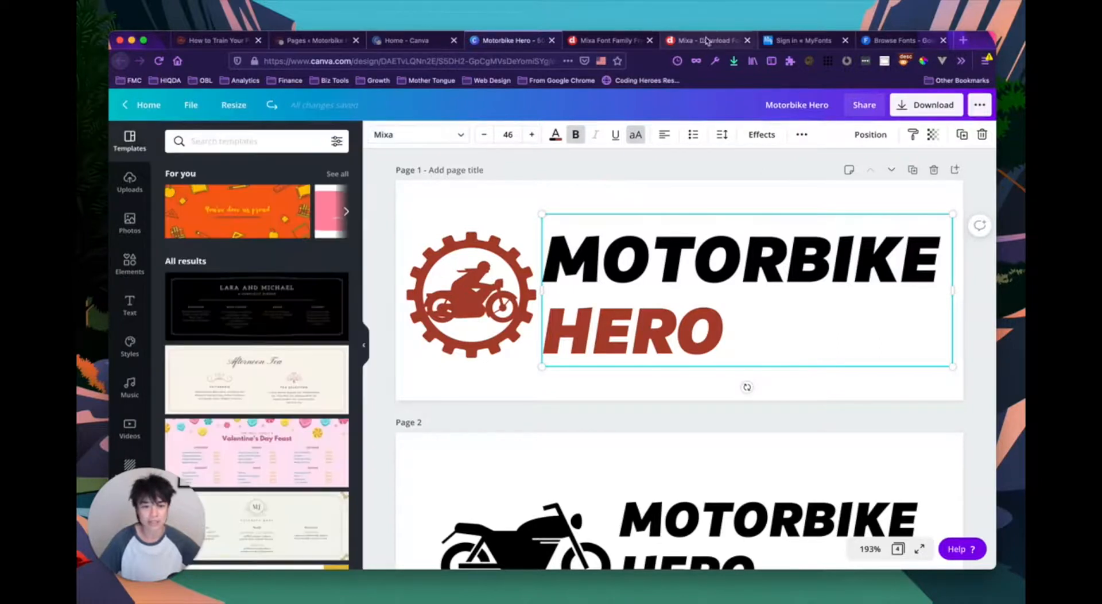
- Return to Google Fonts and restrict the list of families to variable fonts only
left_click(882, 42)
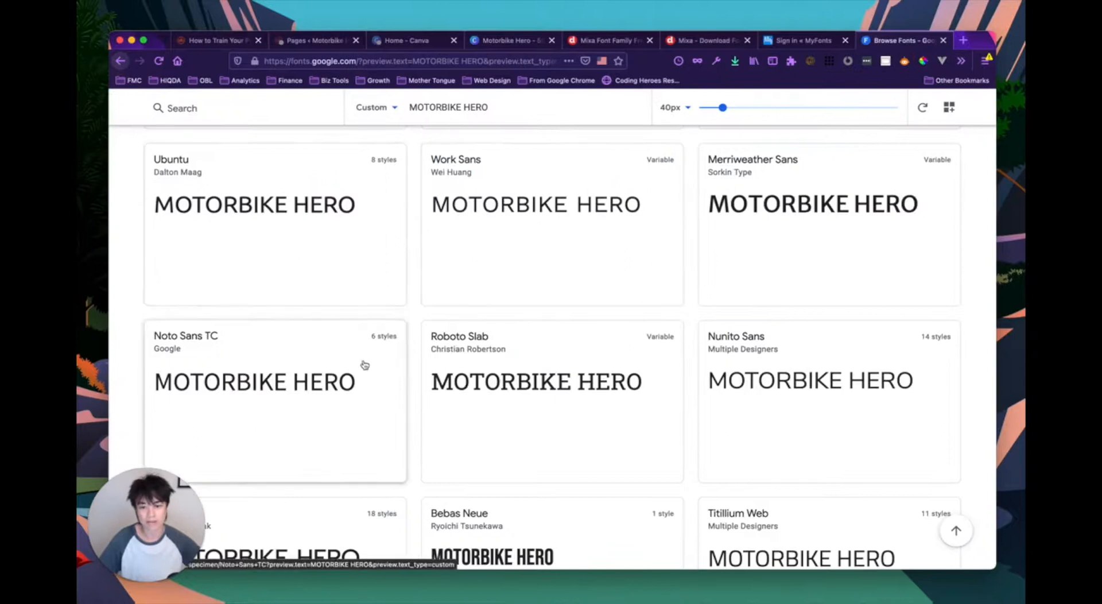
scroll(364, 365, "up", 3)
scroll(364, 365, "up", 15)
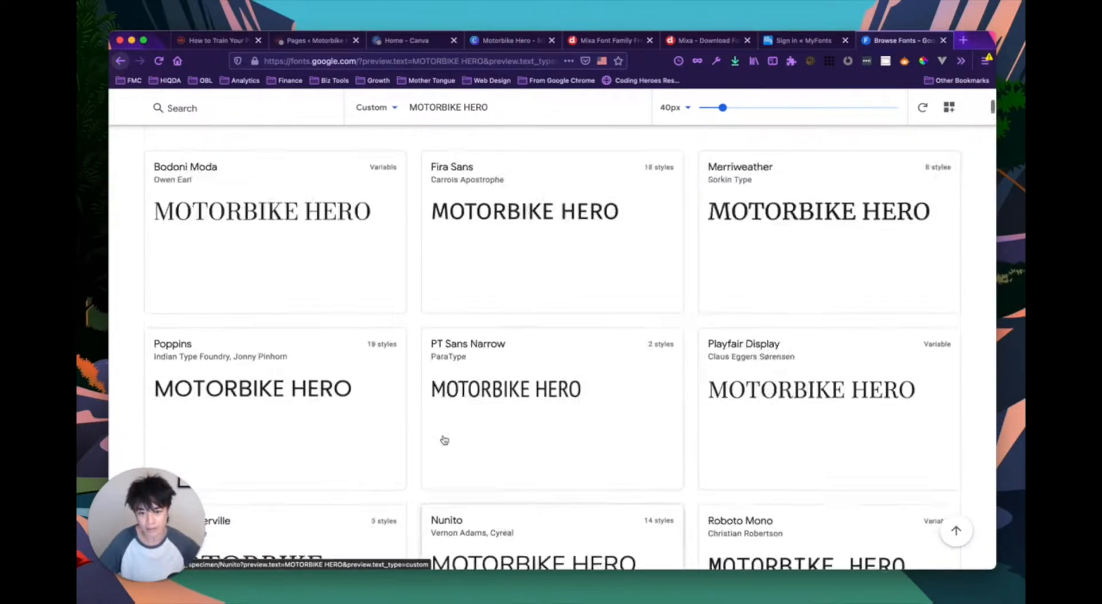
scroll(445, 440, "up", 5)
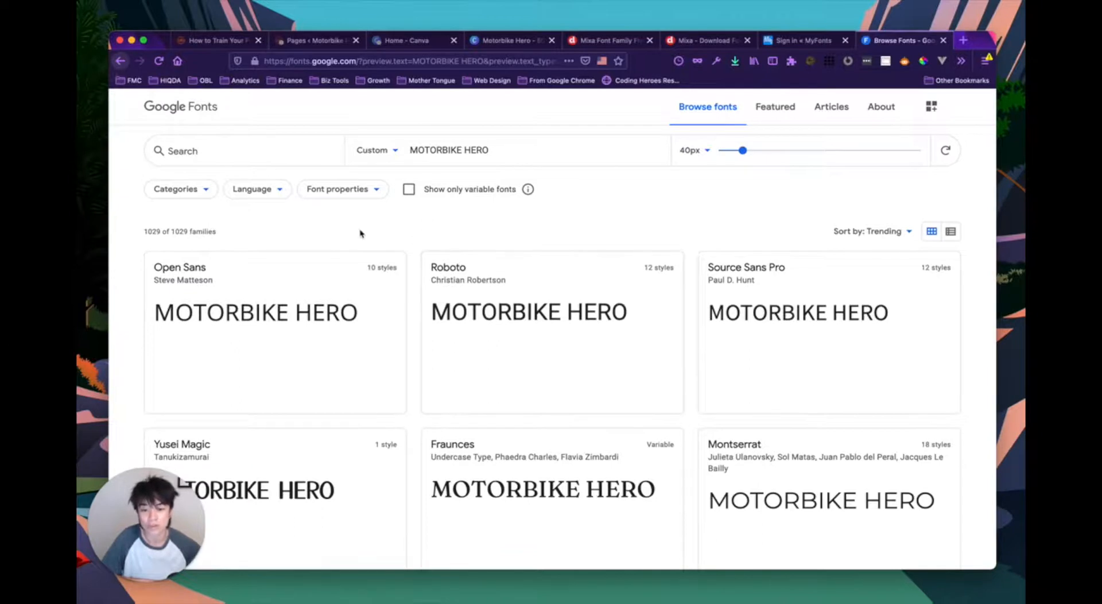
left_click(410, 190)
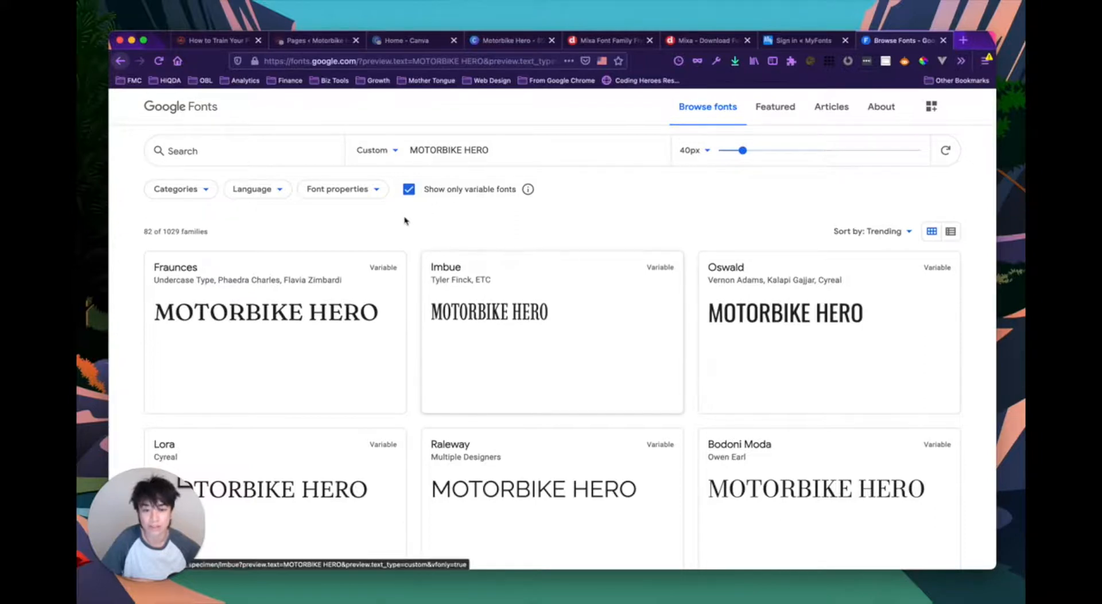
- Filter the font families to those with 8+ styles and enable the thickness filter
left_click(368, 189)
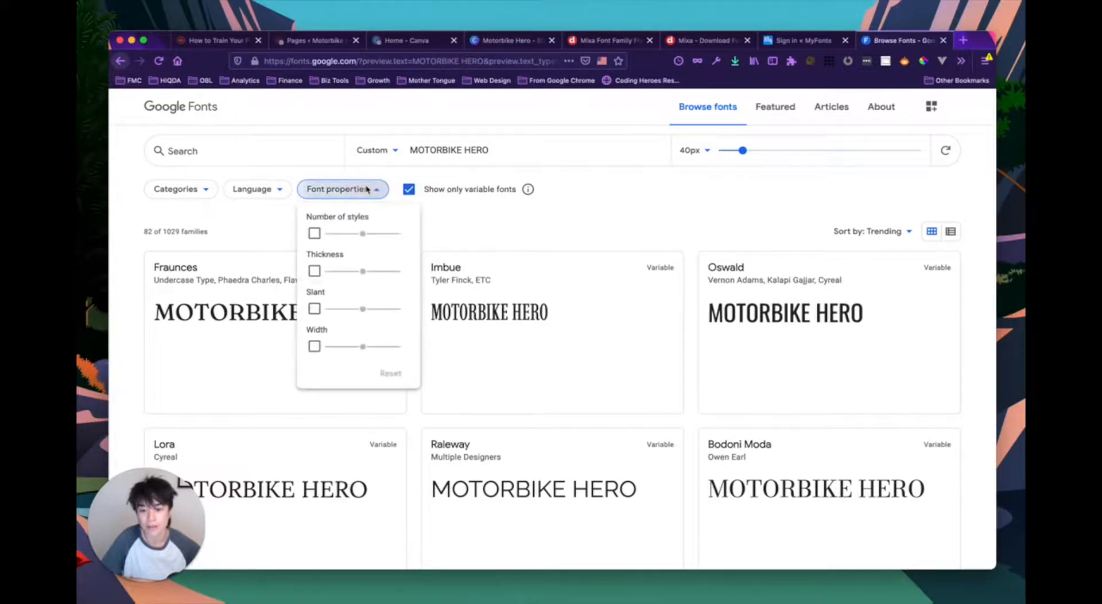
left_click(314, 234)
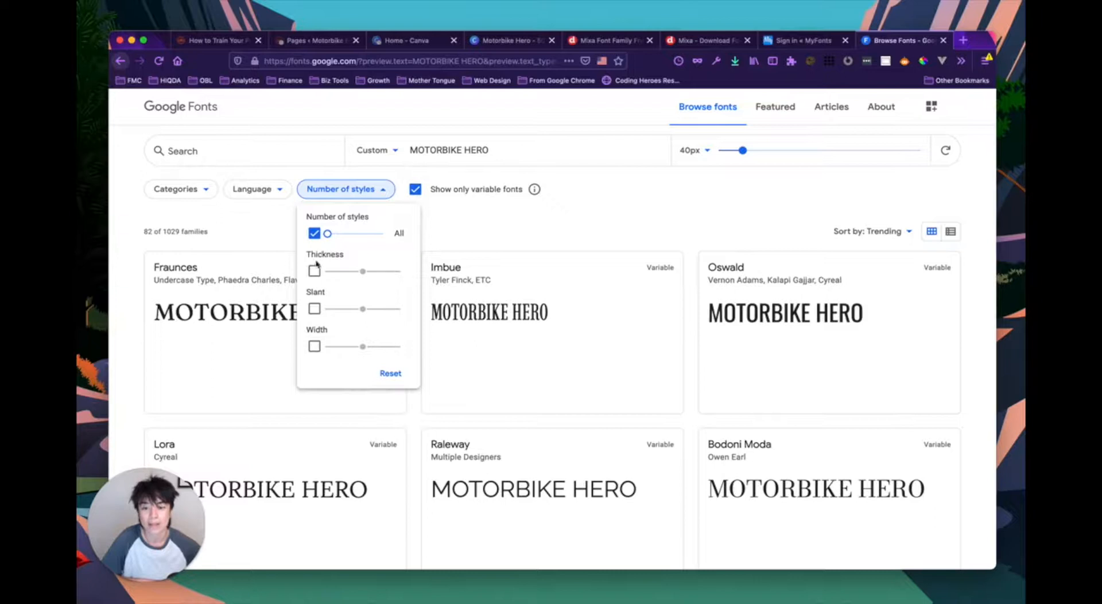
left_click_drag(331, 233, 350, 234)
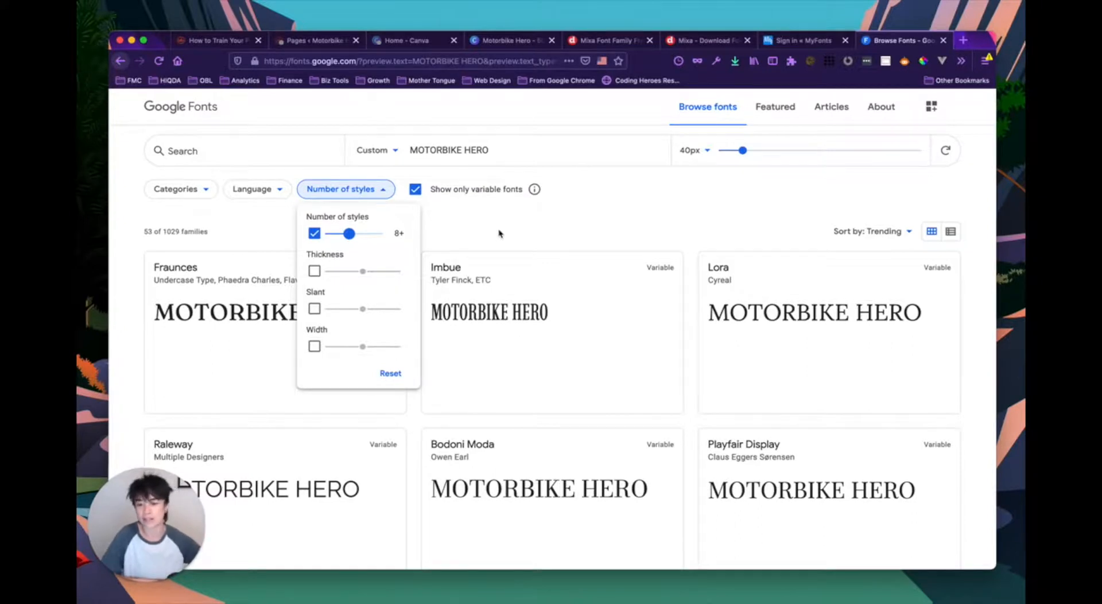
left_click(314, 271)
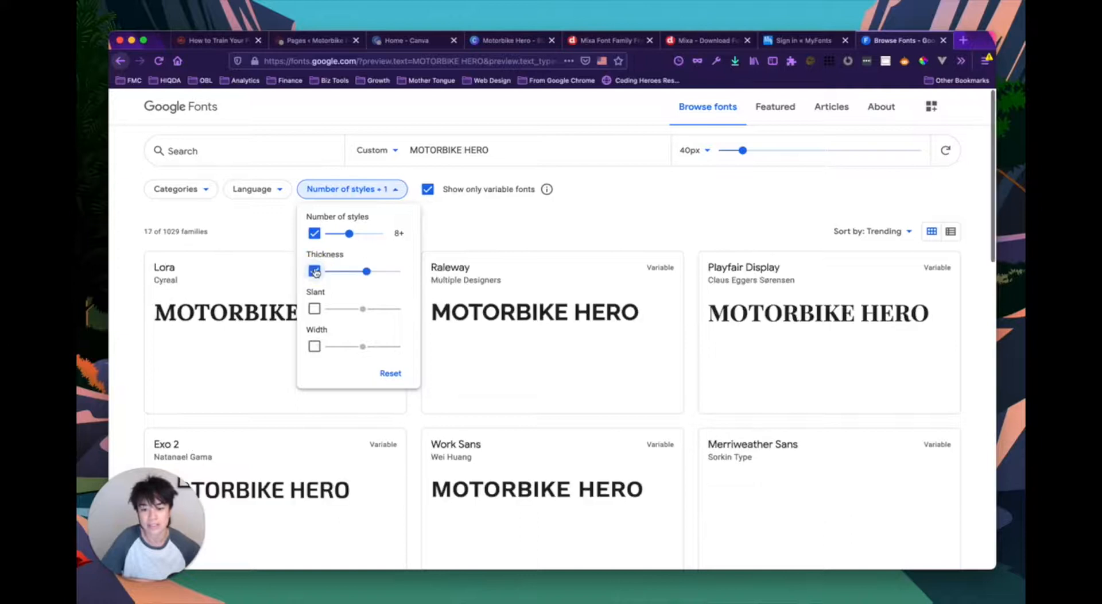
- Inspect the MOTORBIKE lettering of the page 1 logo in Canva and return to Google Fonts
left_click(508, 41)
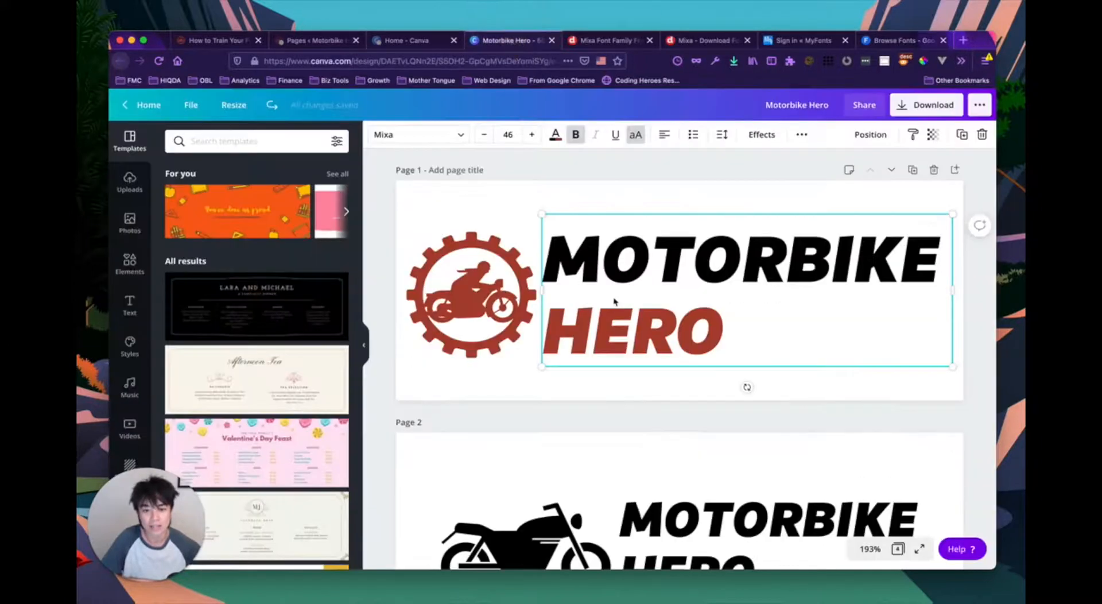
left_click(697, 248)
double_click(684, 265)
left_click(701, 265)
left_click(899, 40)
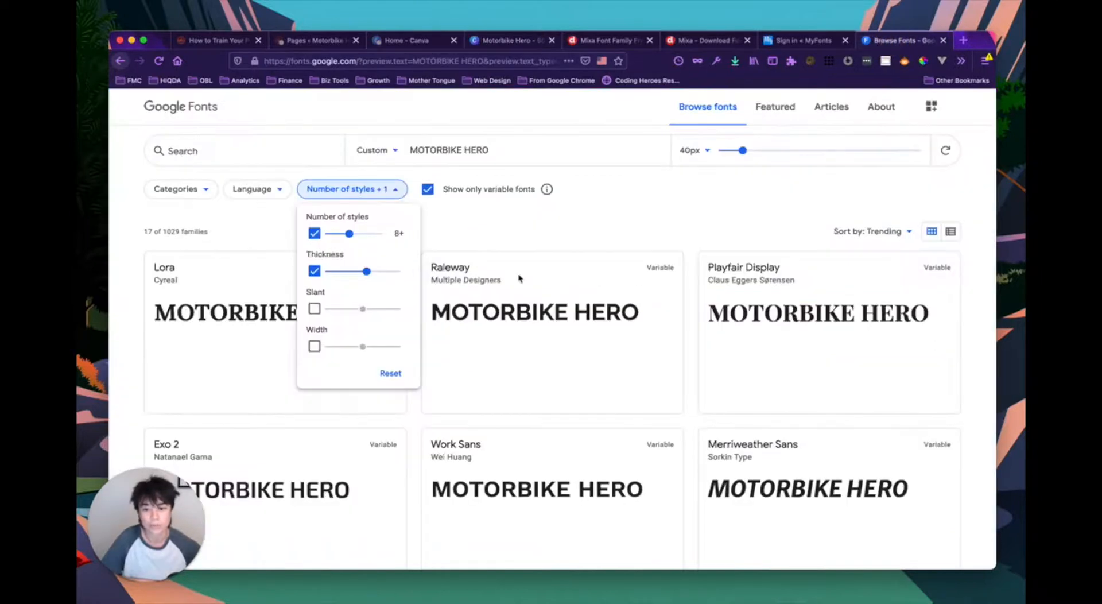
- Raise the thickness filter to 8 and enlarge the font preview size to 67px
left_click_drag(367, 269, 382, 271)
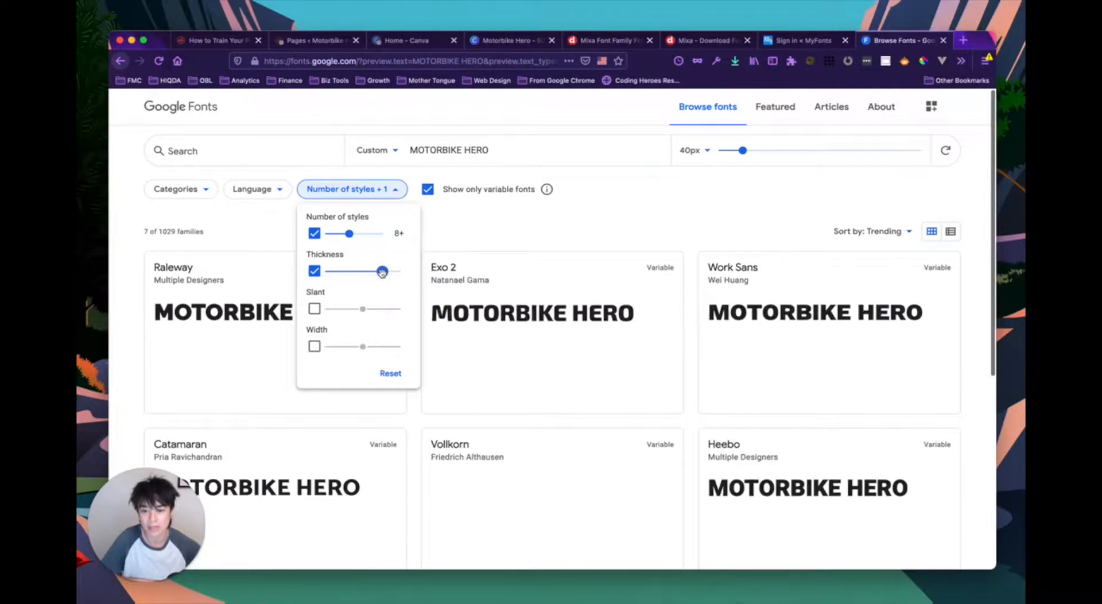
left_click(506, 222)
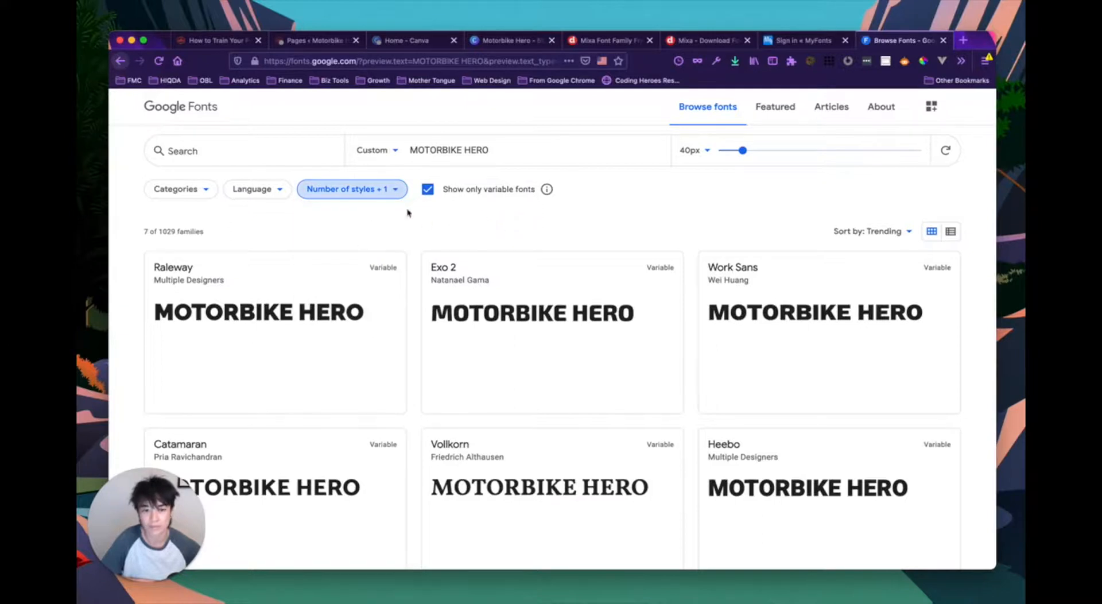
scroll(649, 225, "down", 1)
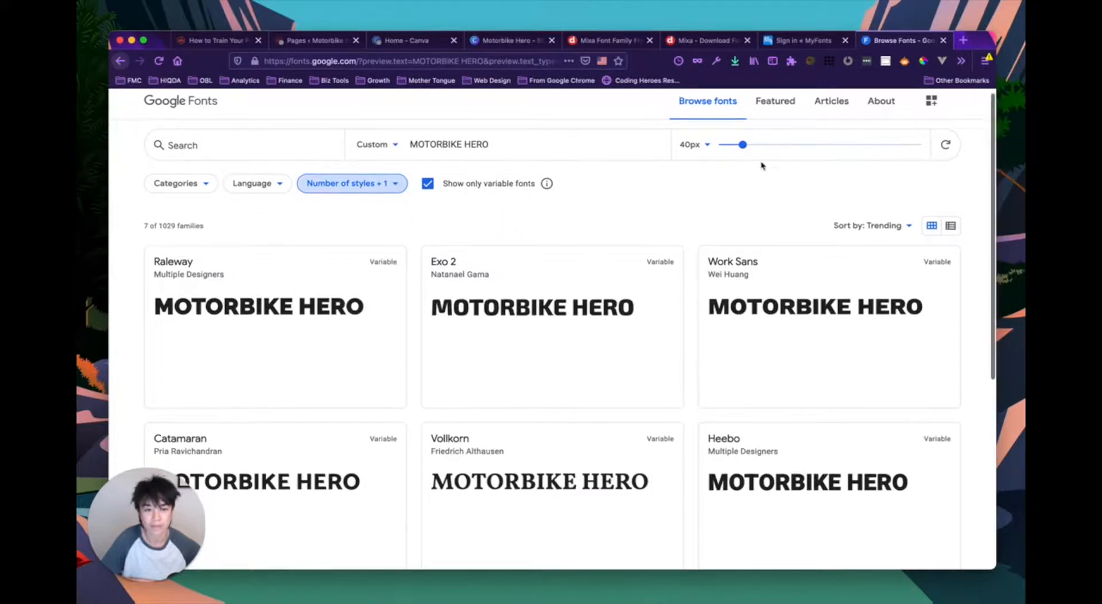
left_click_drag(748, 150, 761, 145)
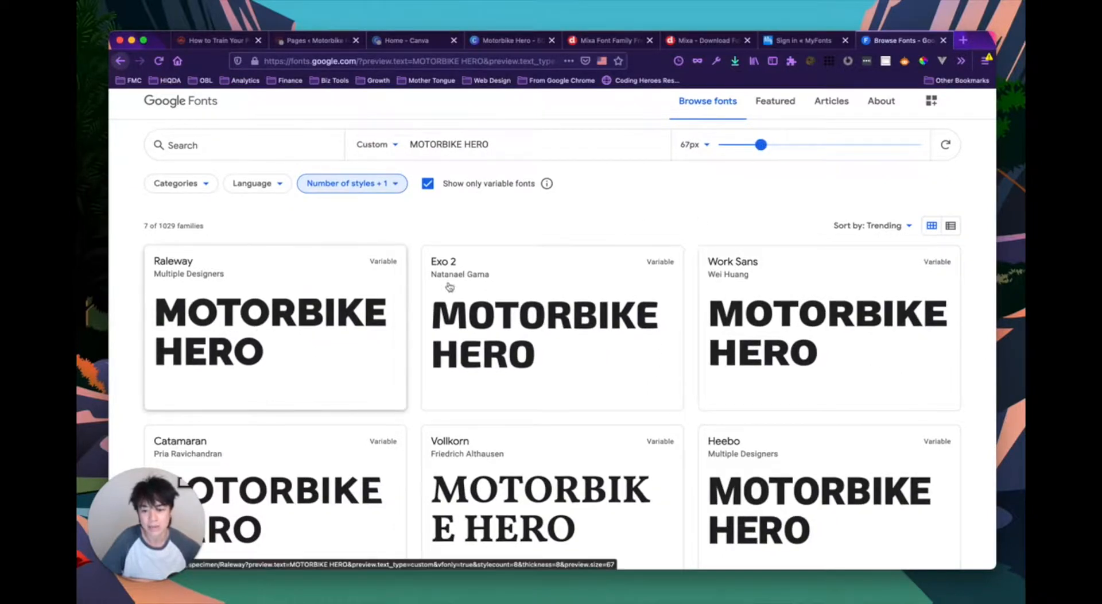
- Compare the MOTORBIKE HERO previews of the filtered font families with the logo lettering in Canva
scroll(496, 267, "down", 1)
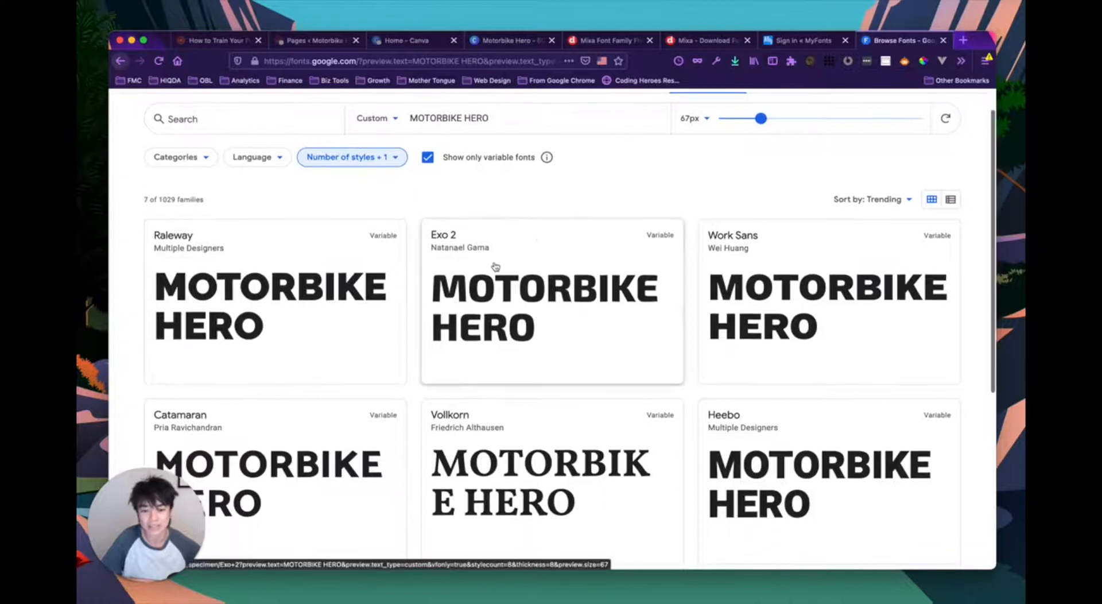
scroll(496, 266, "down", 1)
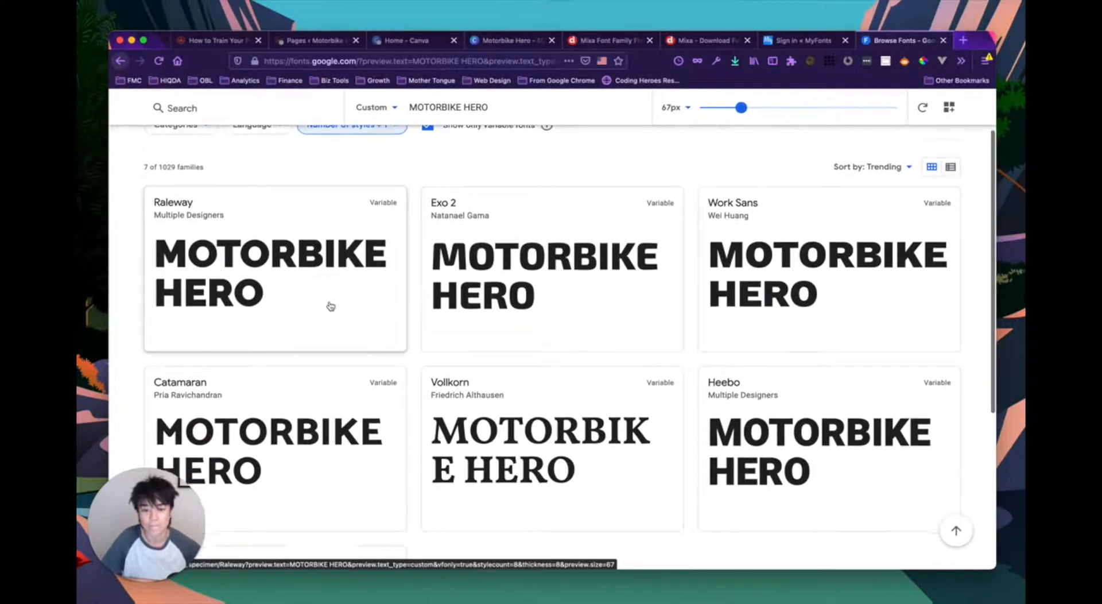
scroll(327, 305, "down", 2)
scroll(349, 273, "down", 5)
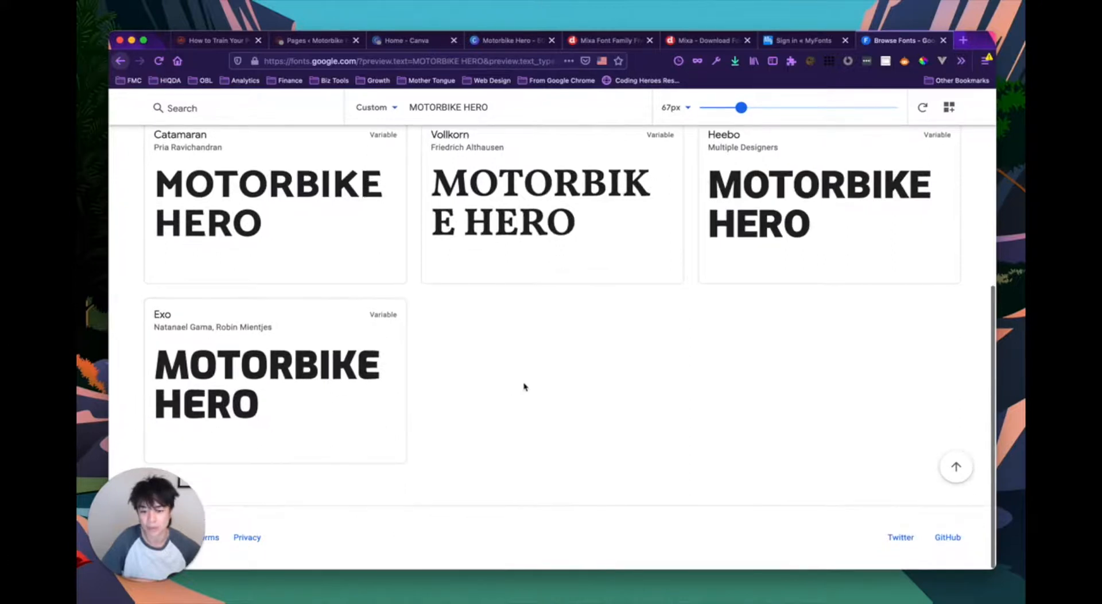
scroll(522, 387, "up", 4)
scroll(368, 331, "up", 2)
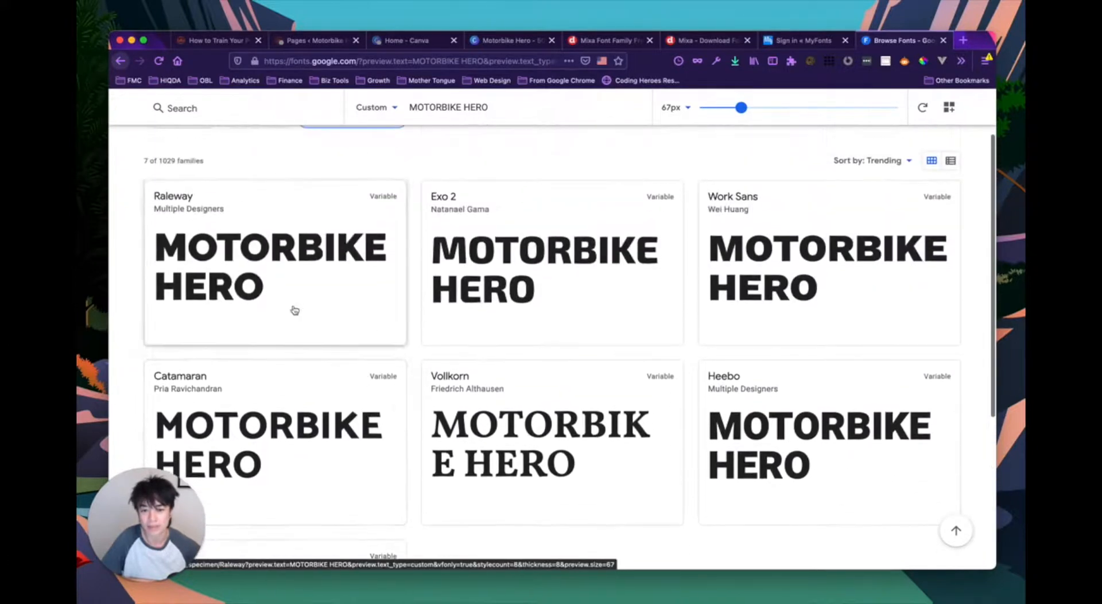
scroll(287, 254, "up", 1)
scroll(406, 275, "down", 1)
scroll(406, 276, "up", 1)
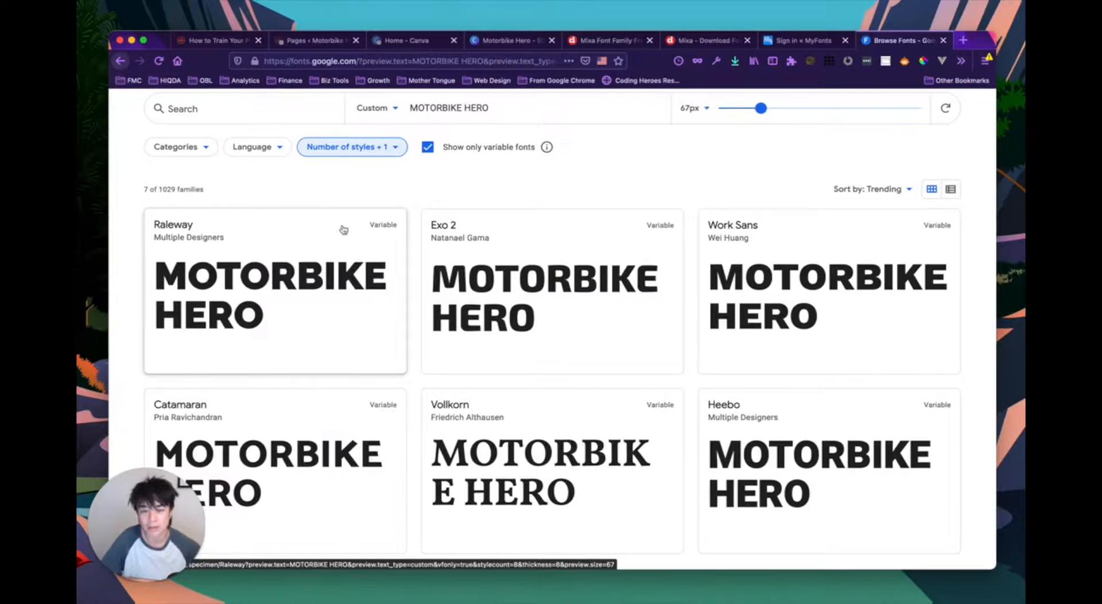
left_click(506, 40)
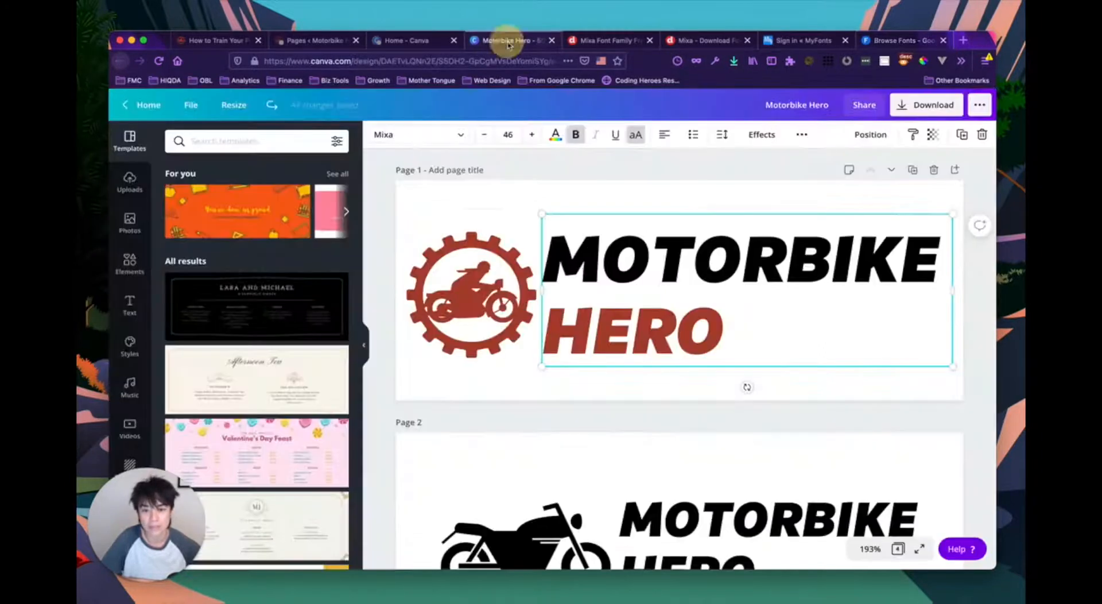
left_click(902, 40)
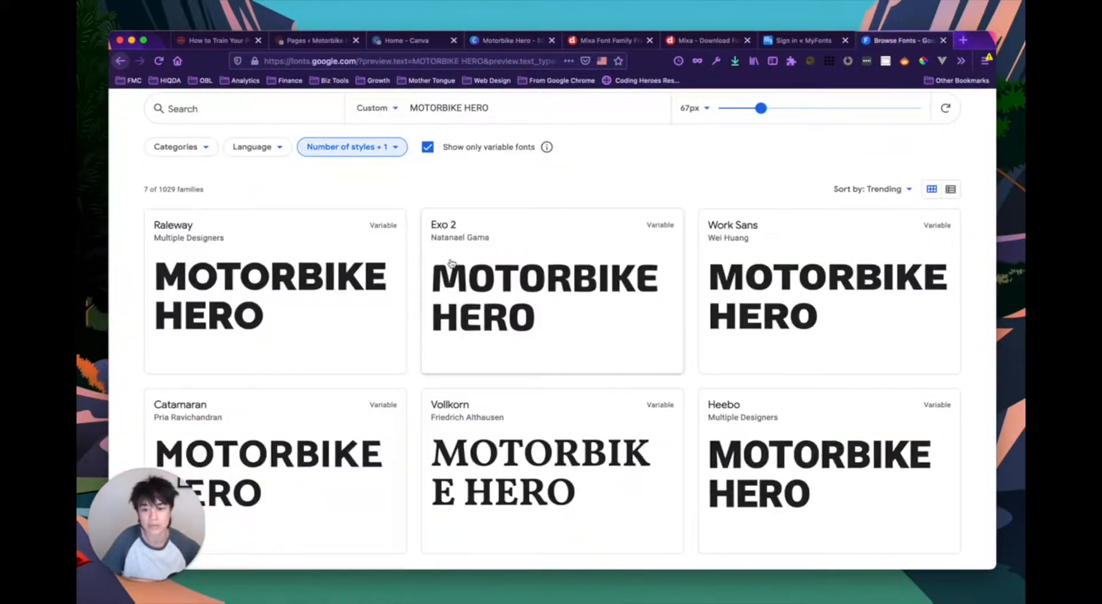
- Open the Raleway family and examine its MOTORBIKE HERO style previews, especially Black 900 italic
left_click(282, 280)
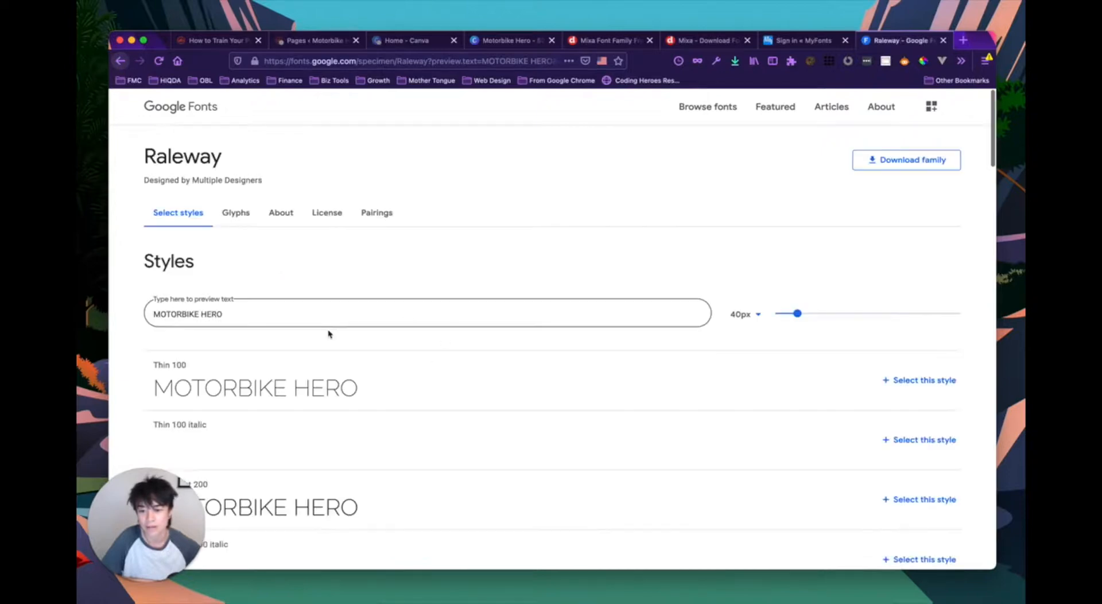
scroll(379, 289, "down", 1)
scroll(379, 289, "down", 5)
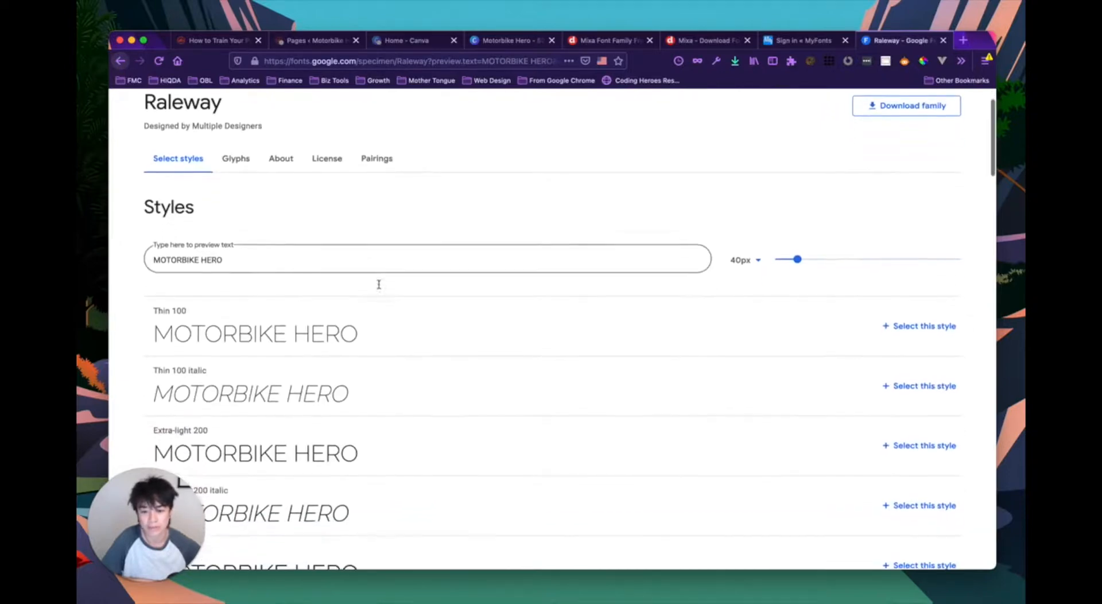
scroll(279, 237, "down", 4)
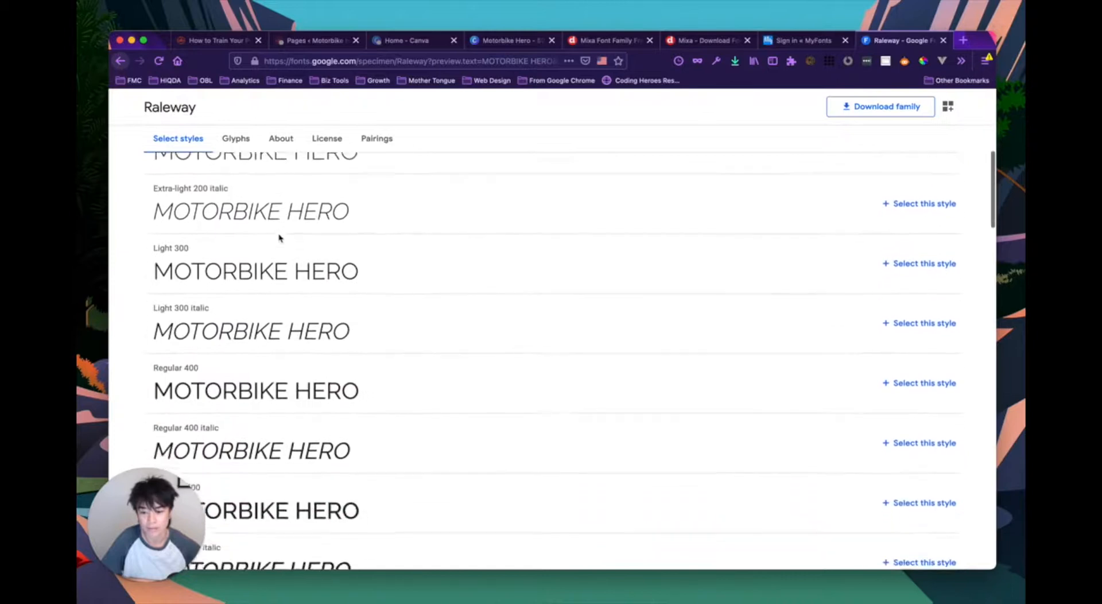
scroll(220, 310, "down", 5)
scroll(220, 310, "down", 3)
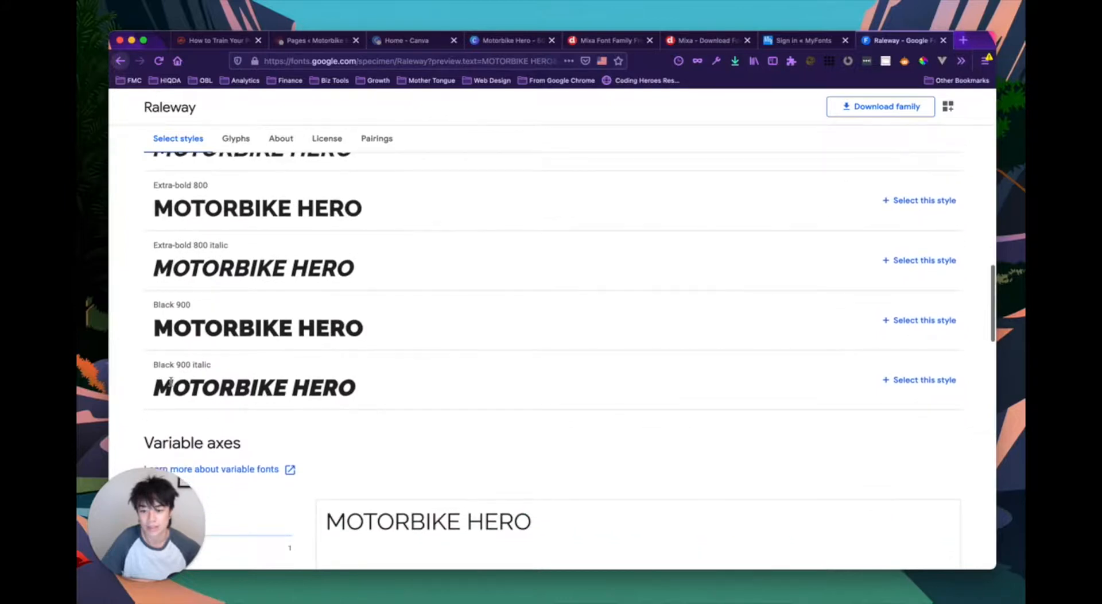
scroll(170, 381, "down", 1)
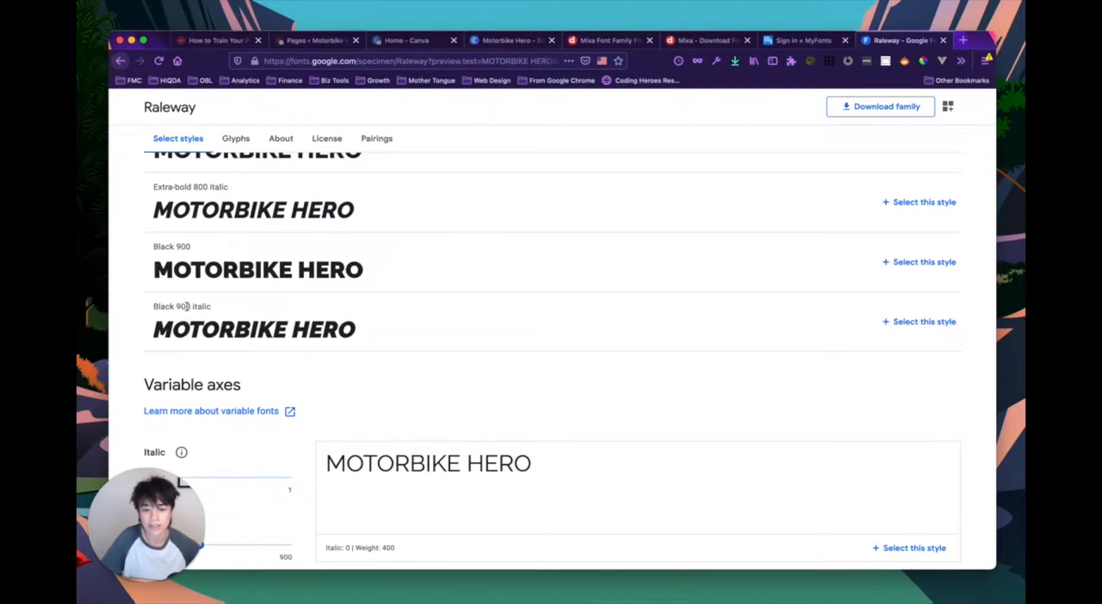
scroll(194, 308, "up", 20)
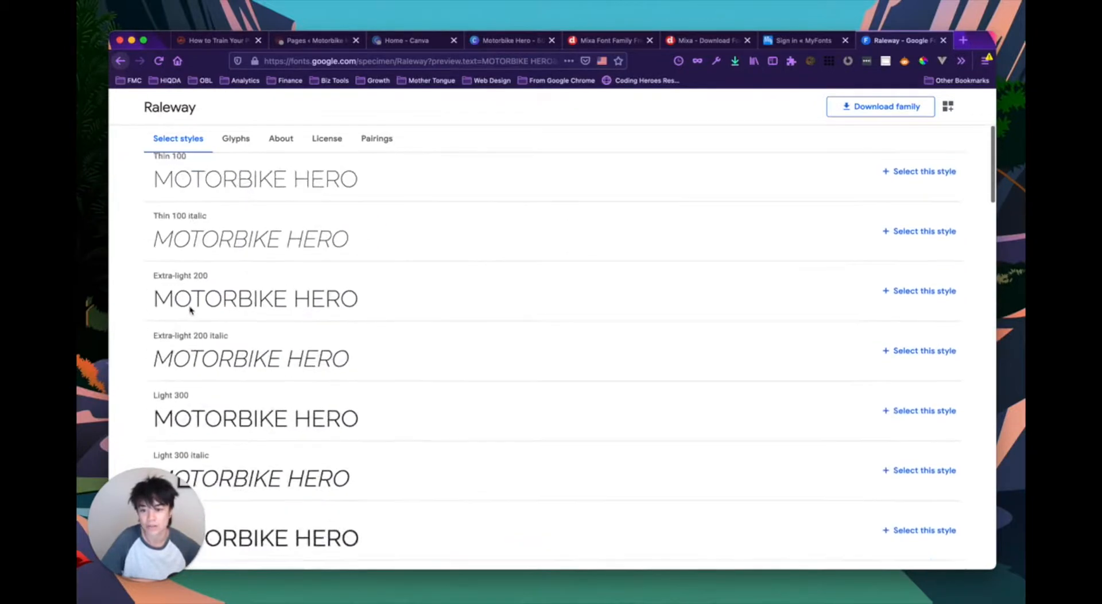
scroll(181, 306, "down", 14)
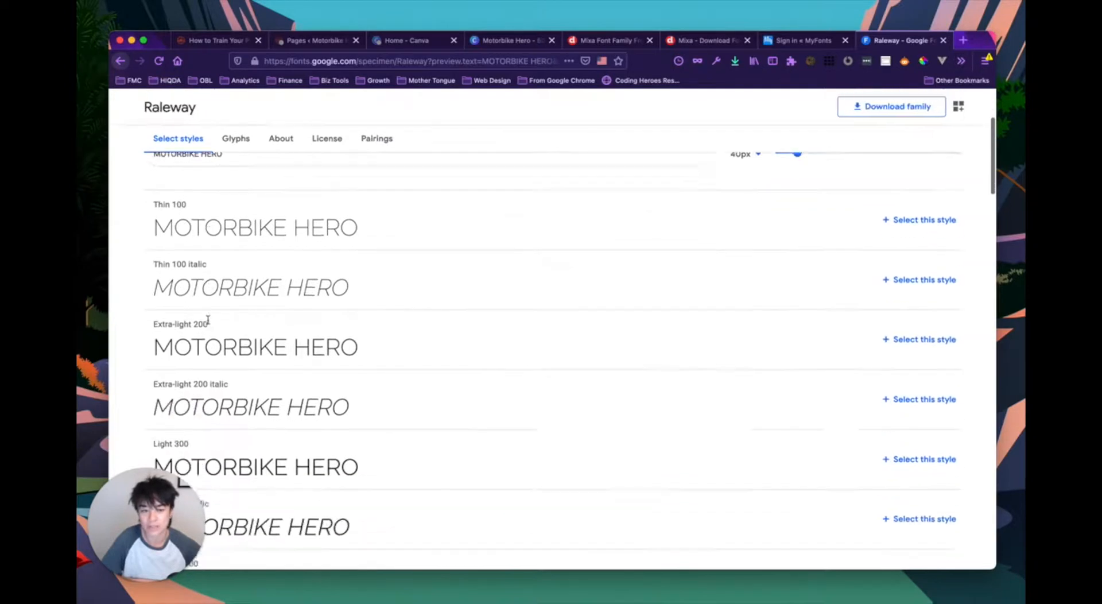
scroll(208, 320, "down", 5)
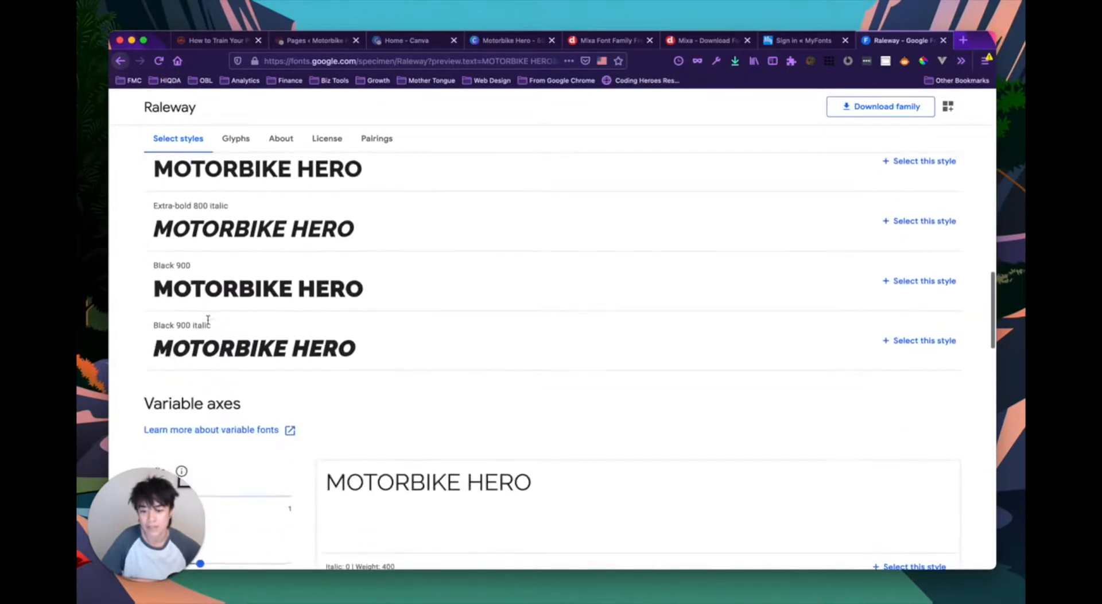
left_click_drag(157, 344, 352, 347)
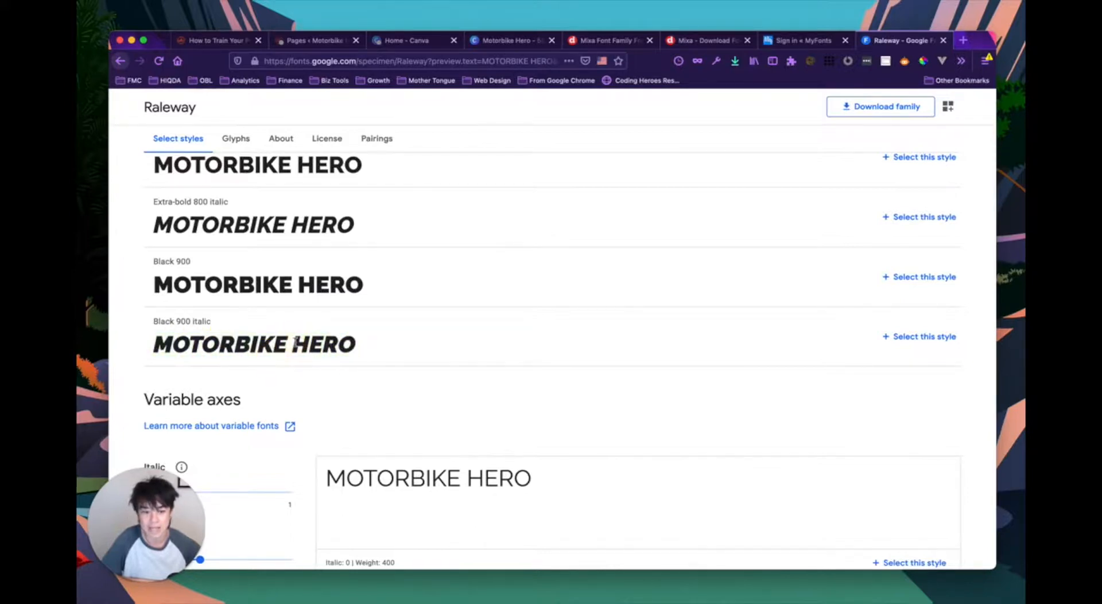
- Switch to Canva, set the page 1 MOTORBIKE HERO text to Raleway Heavy and widen its box so MOTORBIKE fits on one line
scroll(225, 271, "up", 3)
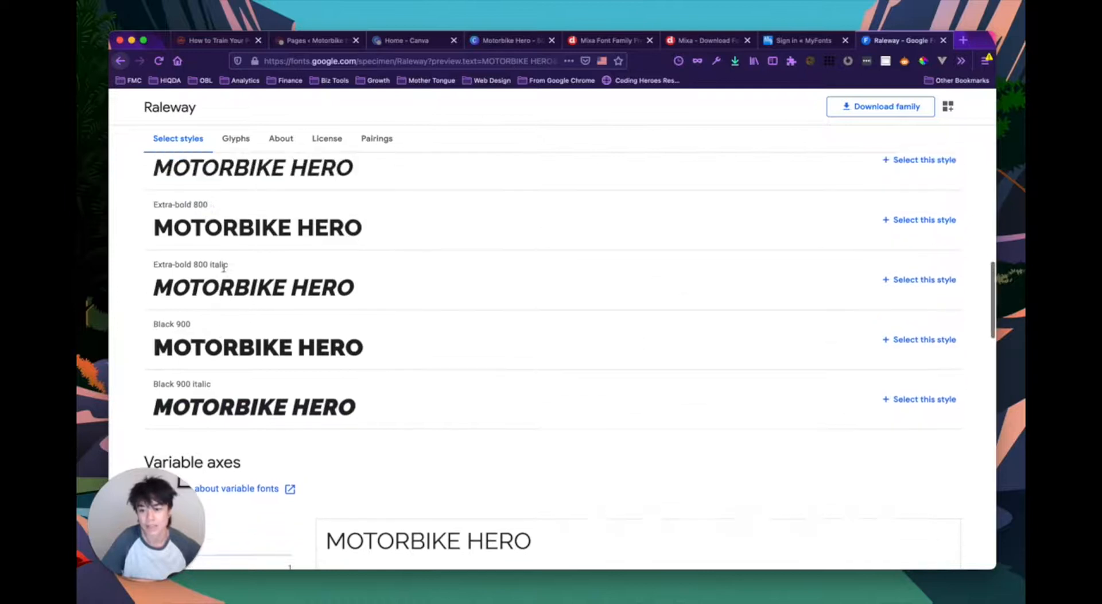
left_click(508, 39)
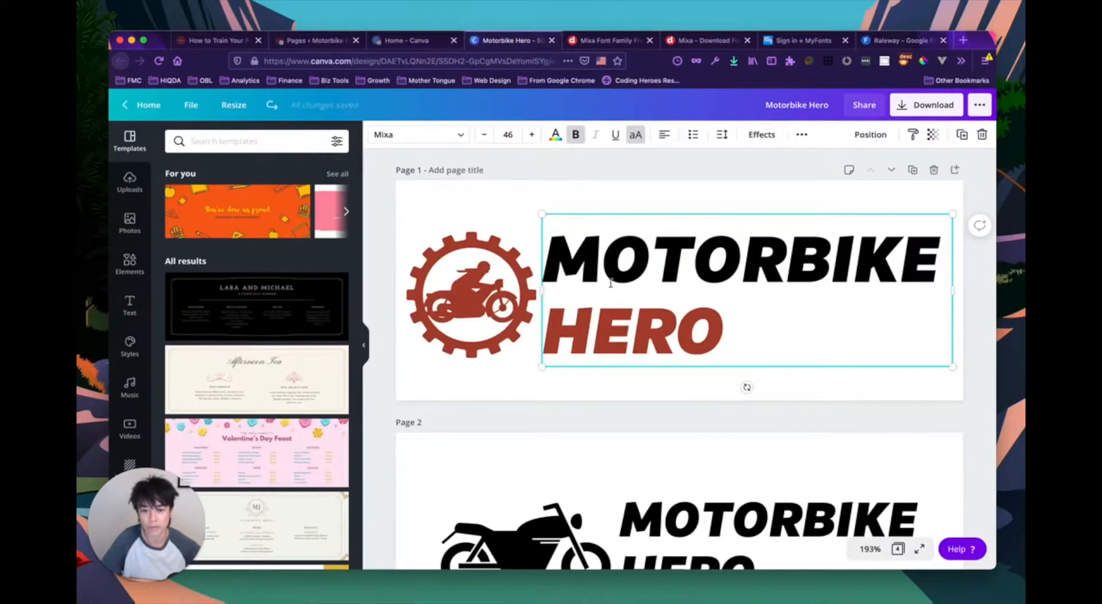
double_click(619, 288)
left_click(665, 286)
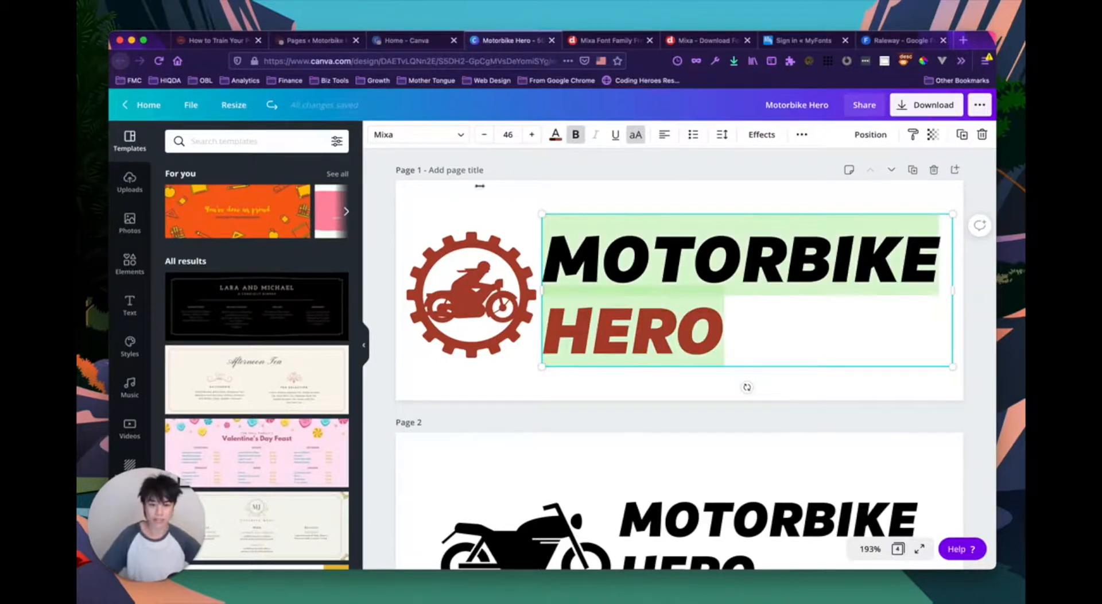
left_click(426, 135)
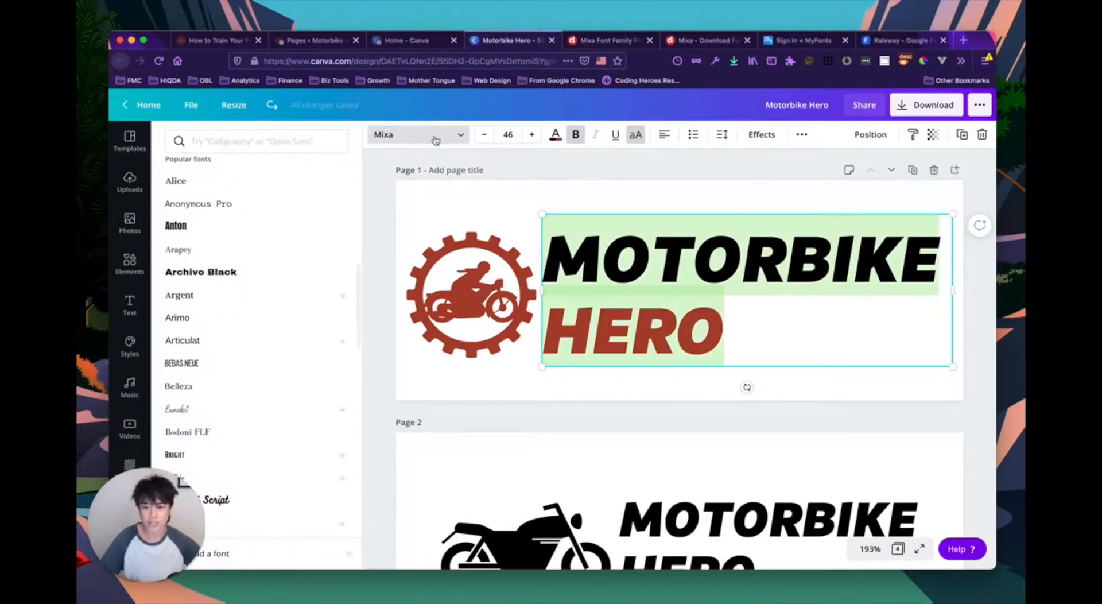
left_click(278, 147)
type("raleway")
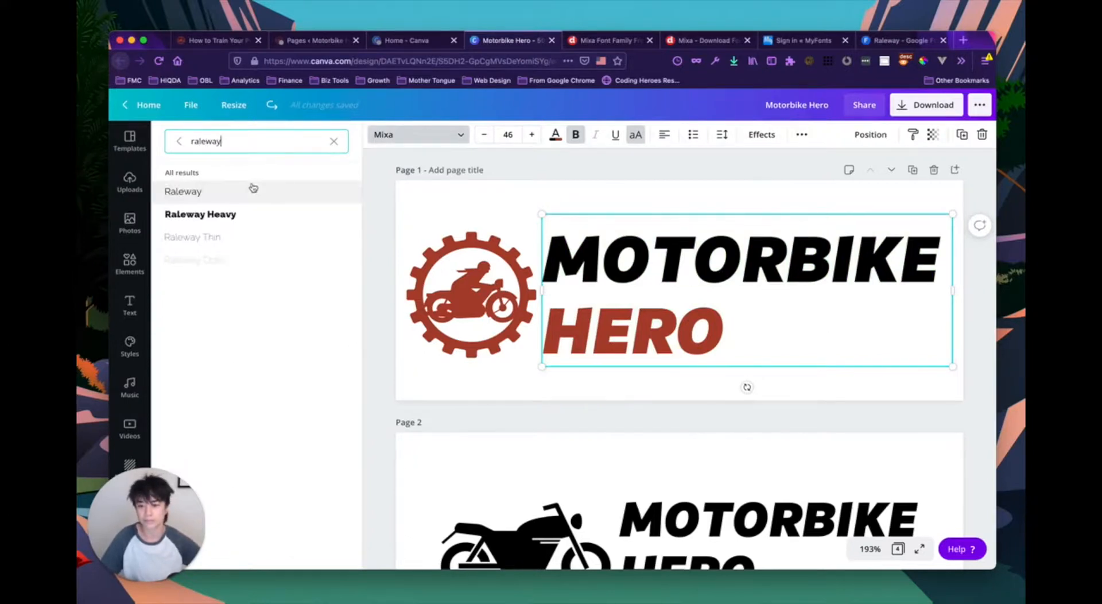
left_click(233, 216)
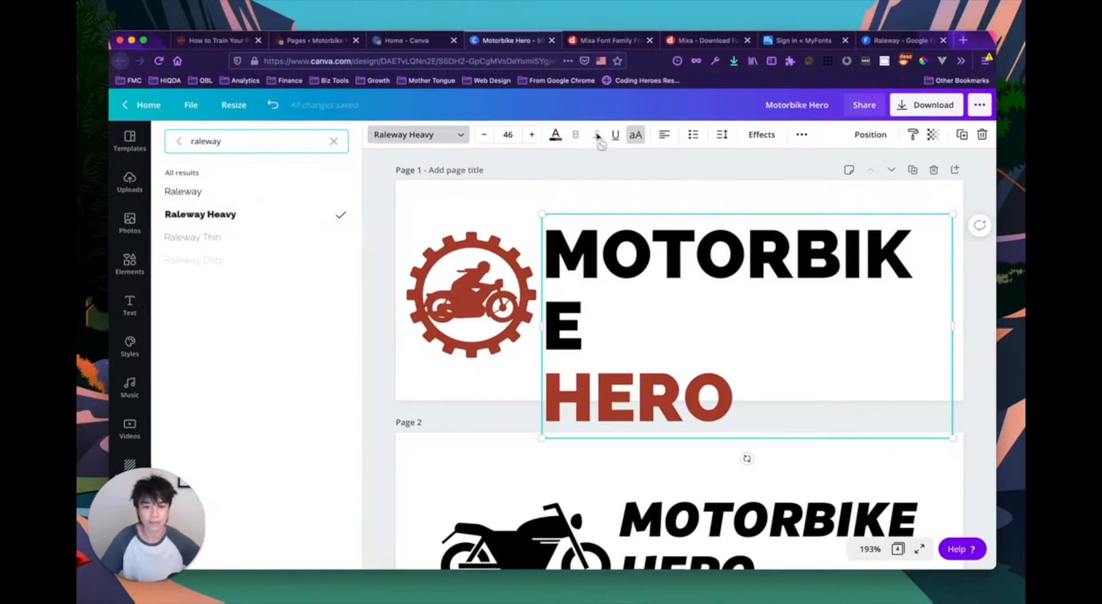
left_click_drag(953, 325, 969, 326)
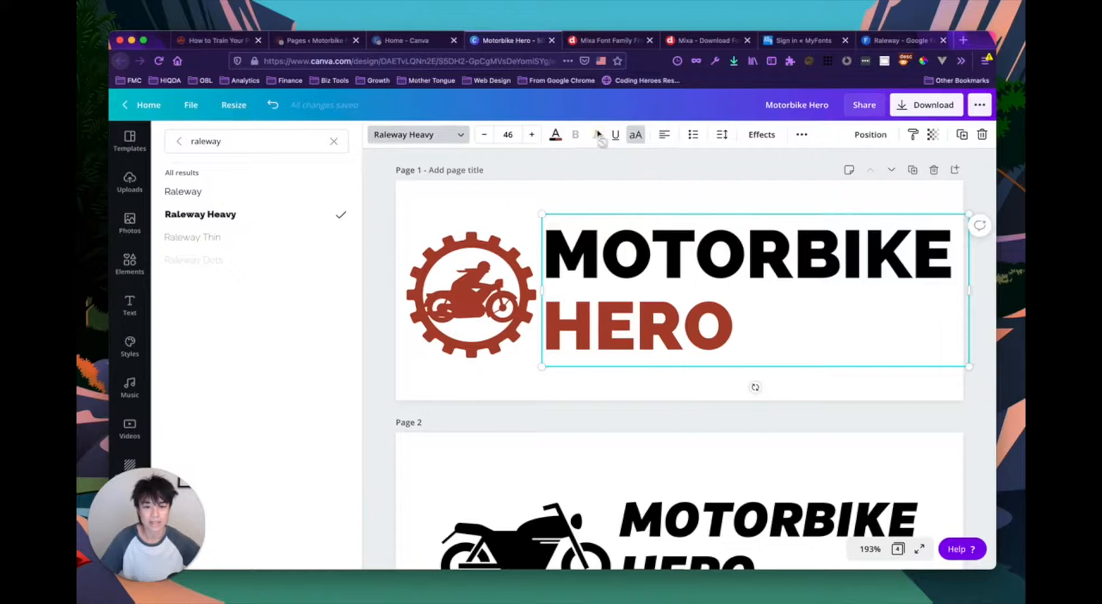
left_click(572, 166)
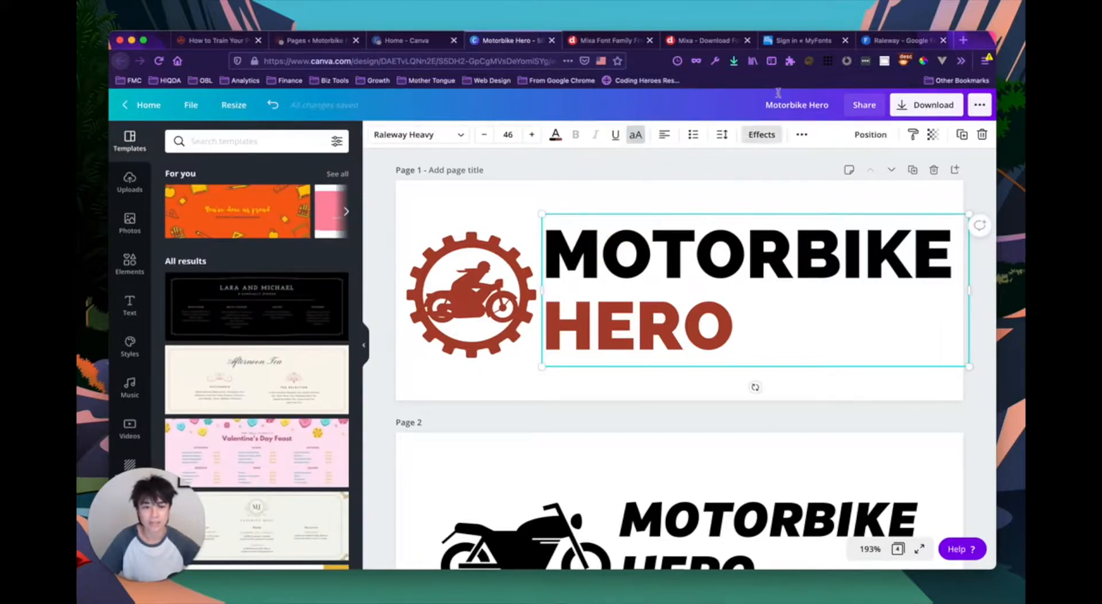
- Download the Raleway family from Google Fonts and save it as the ZIP archive Raleway in the Website Example Branding folder
left_click(885, 44)
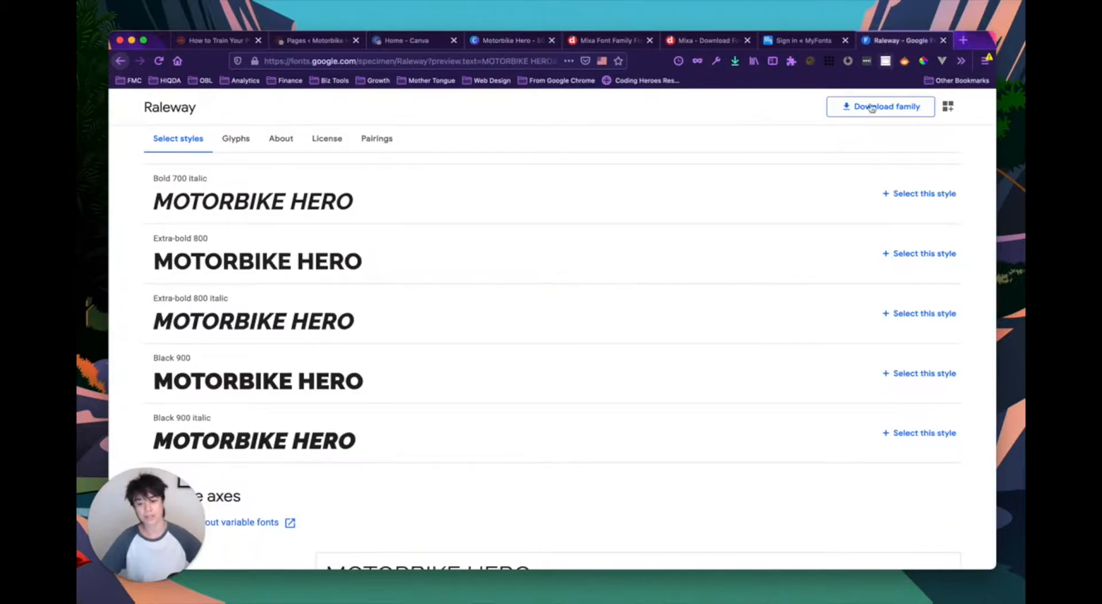
scroll(749, 250, "up", 1)
scroll(613, 312, "down", 3)
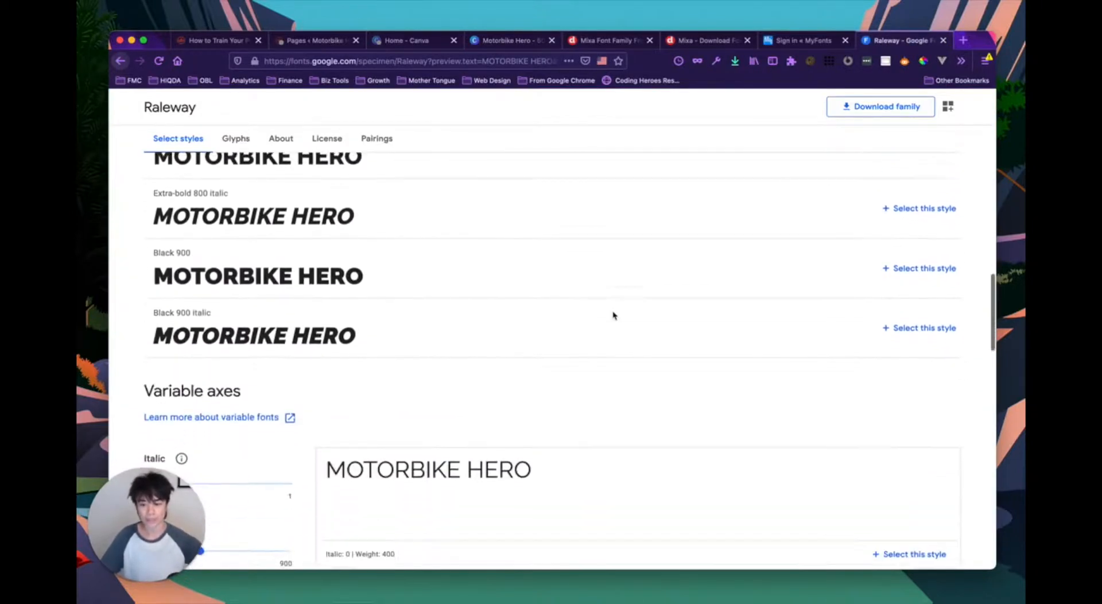
scroll(427, 350, "up", 2)
scroll(426, 351, "up", 15)
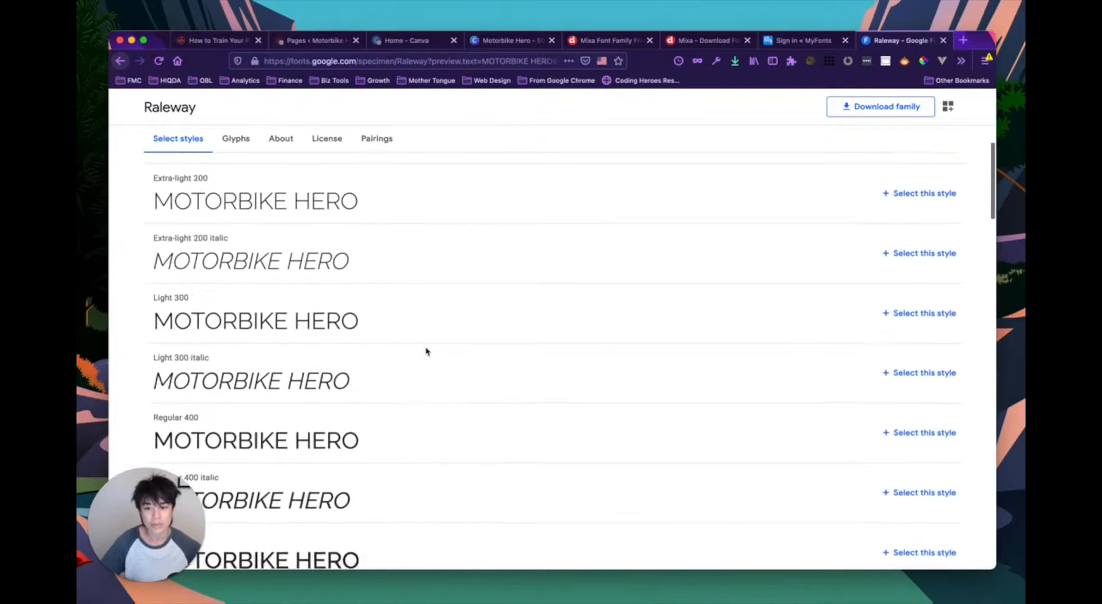
left_click(900, 167)
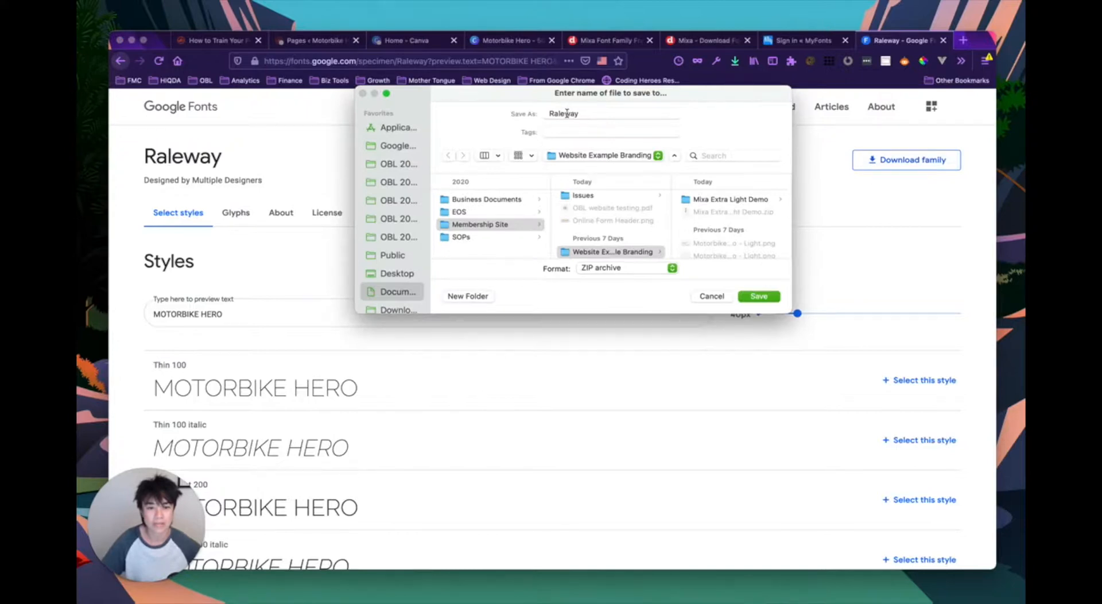
left_click(759, 297)
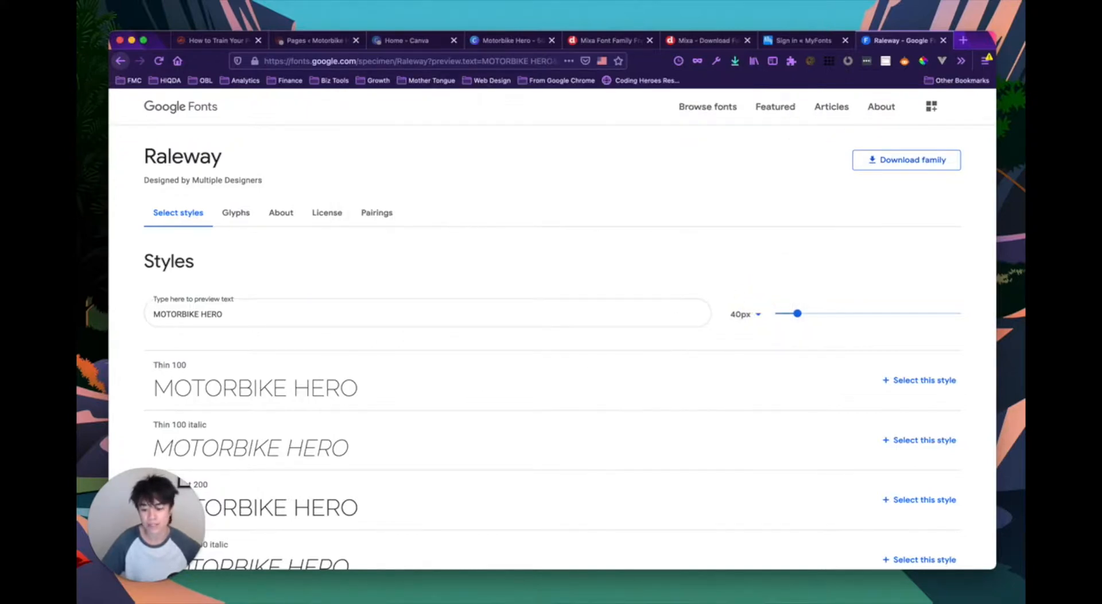
- Switch to Finder and extract Raleway.zip in the Website Example Branding folder
key("super+Tab")
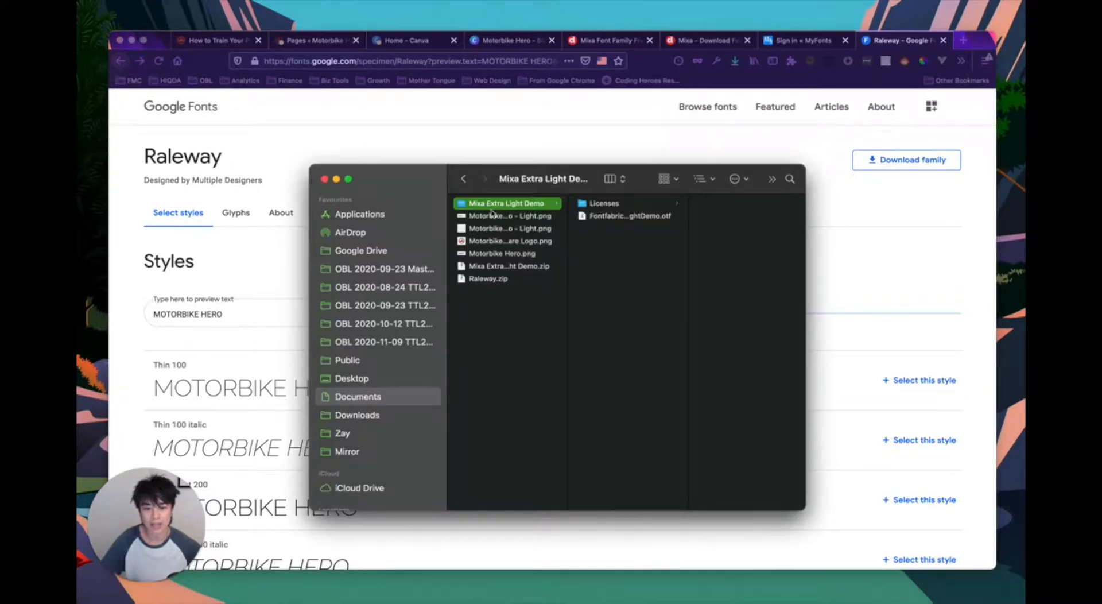
left_click(491, 280)
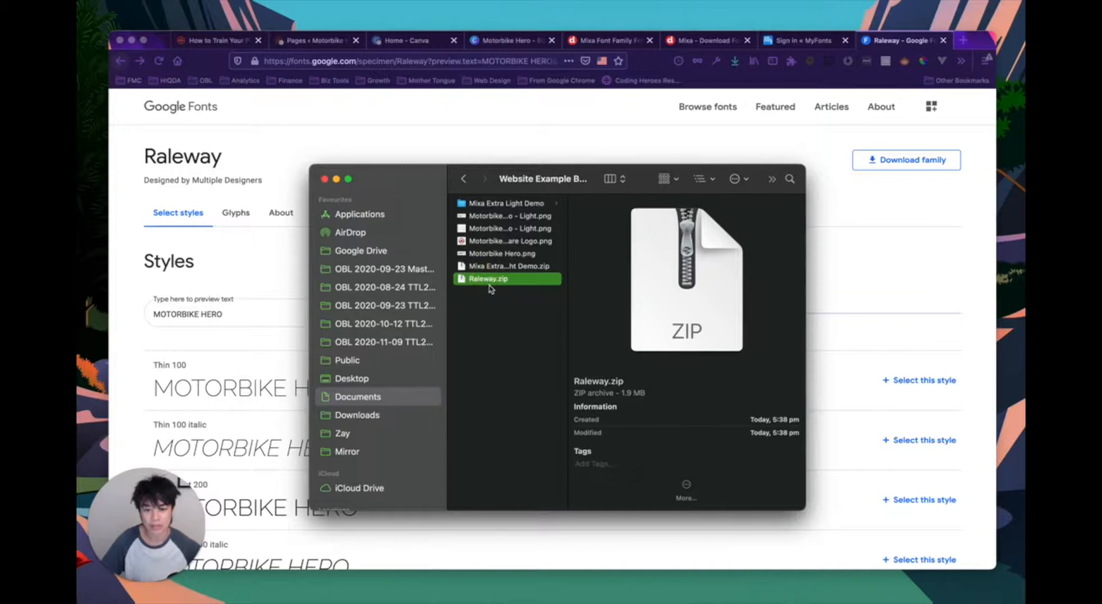
double_click(489, 281)
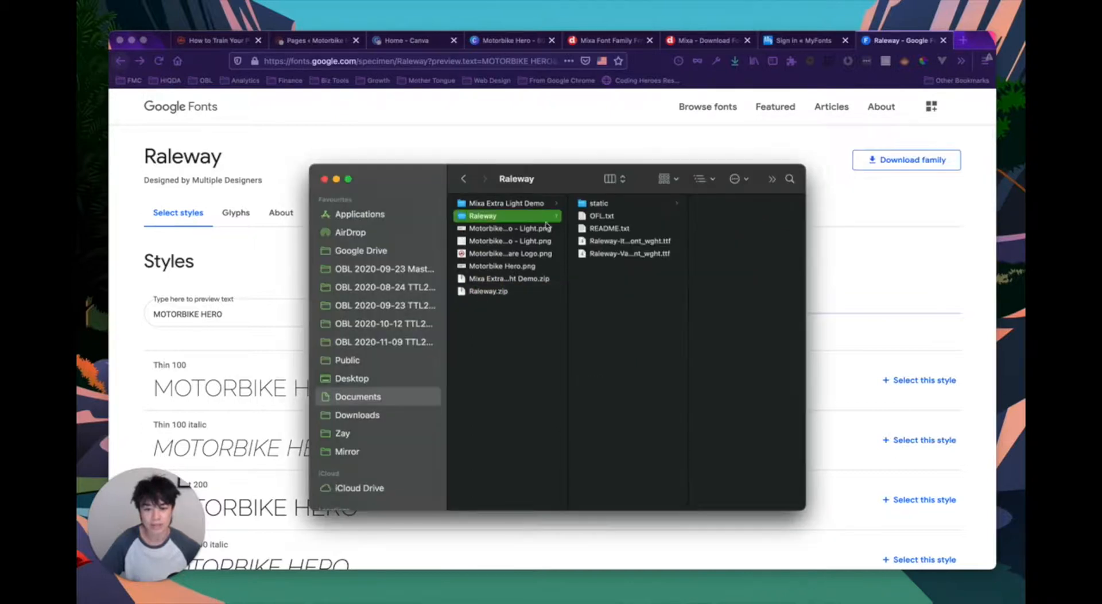
- Examine the Raleway variable fonts and the Black, BlackItalic and Bold font files in the static folder
left_click(633, 243)
left_click(624, 254)
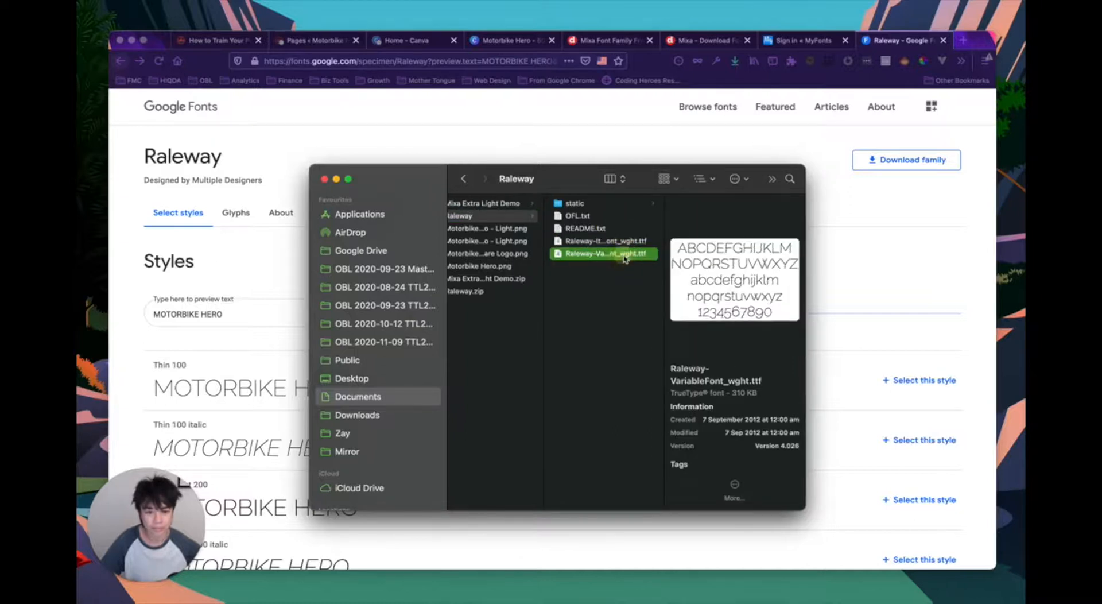
left_click(634, 204)
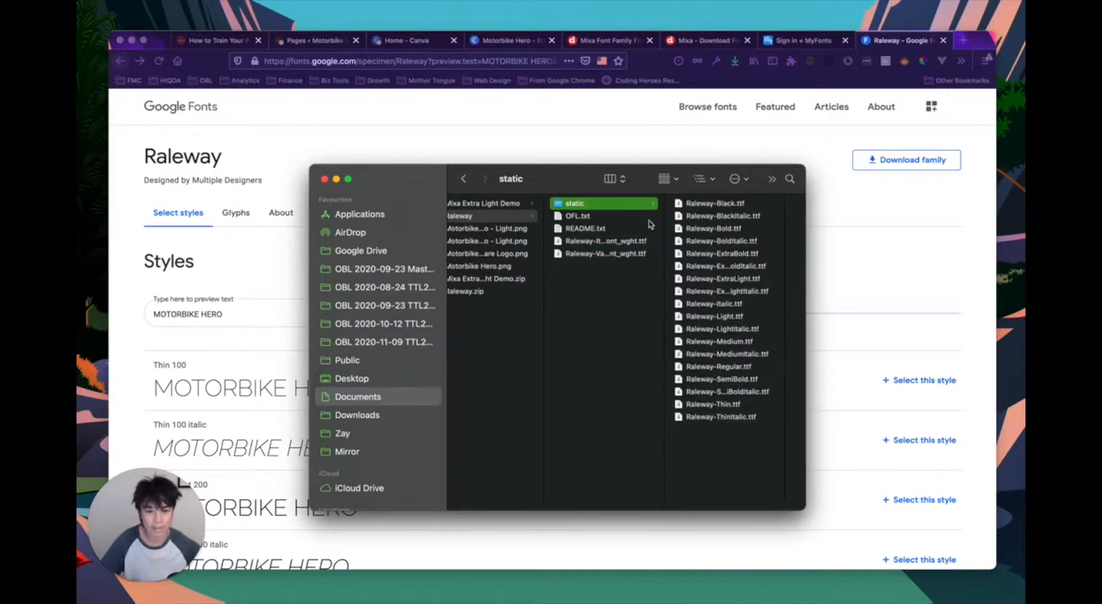
left_click(709, 203)
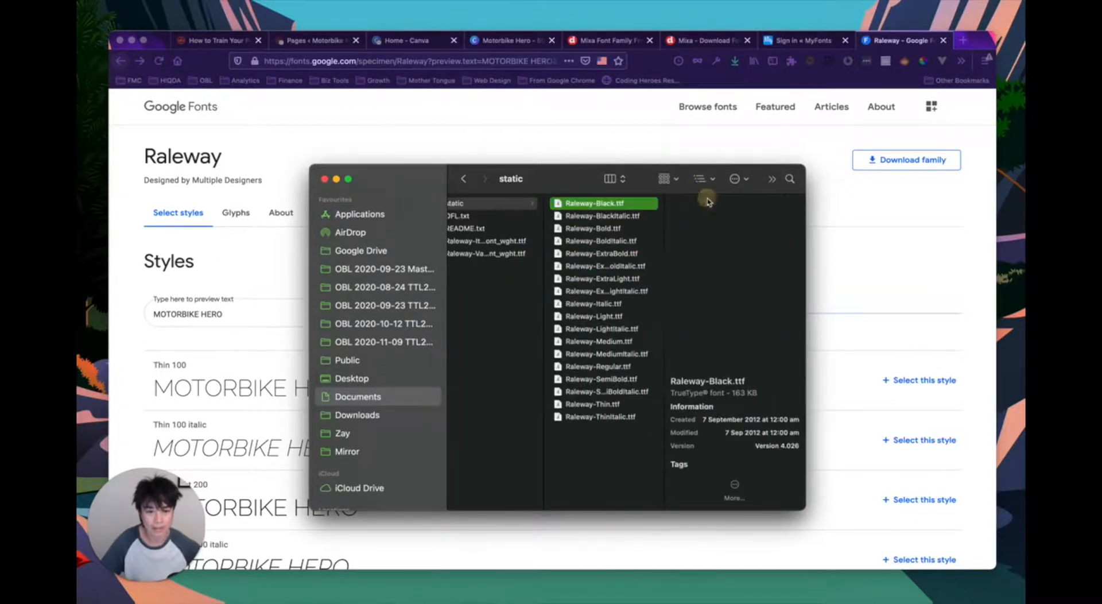
left_click(597, 217)
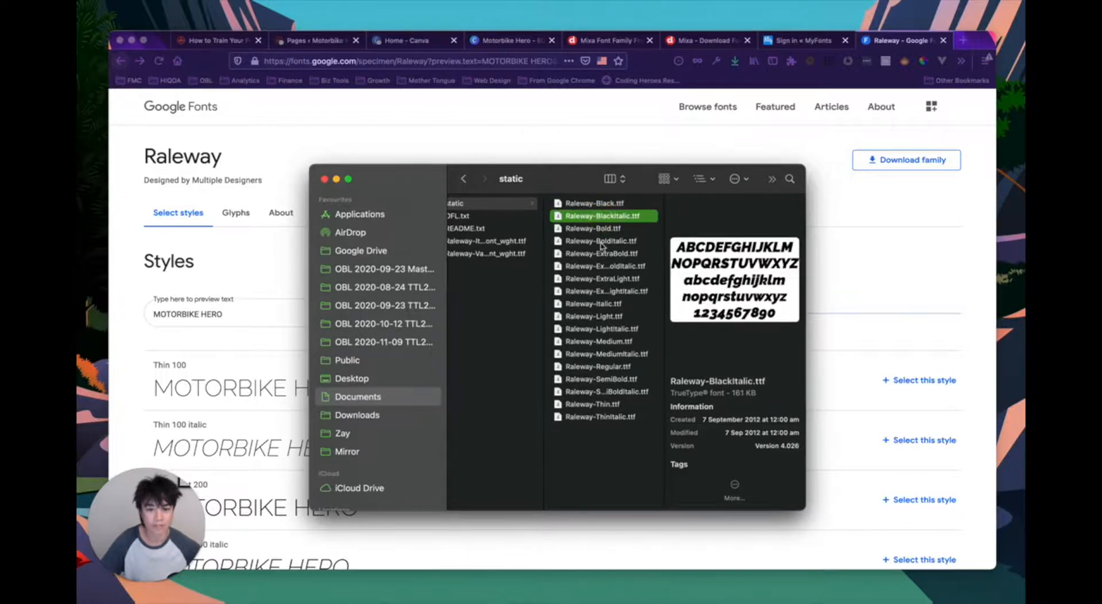
left_click(596, 230)
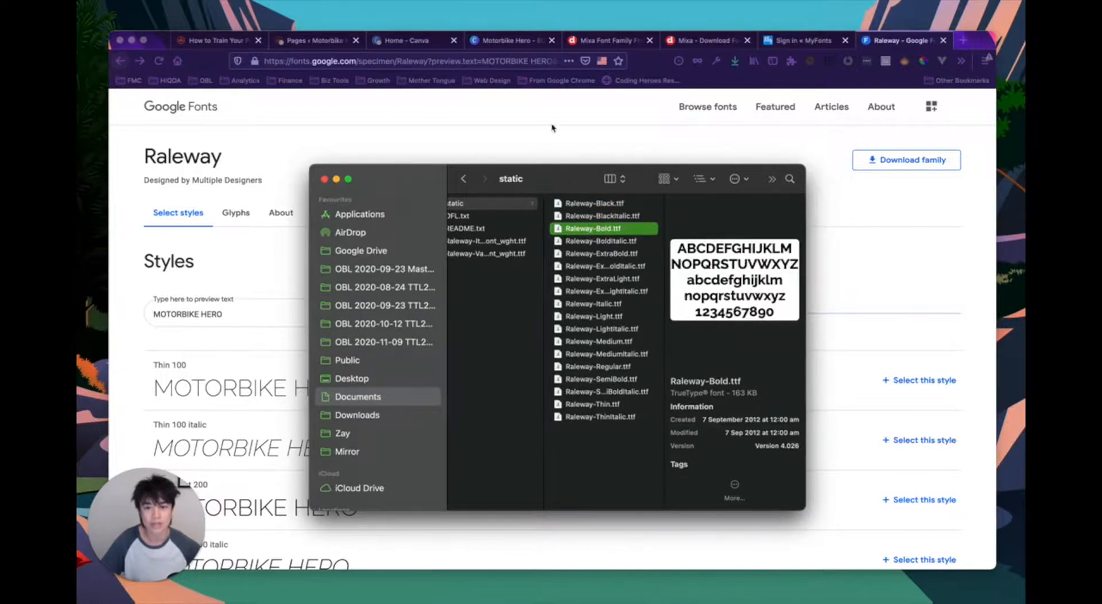
- Return to the Motorbike Hero design in Canva and open the Brand Kit from the logo text's font list to add a font
left_click(501, 42)
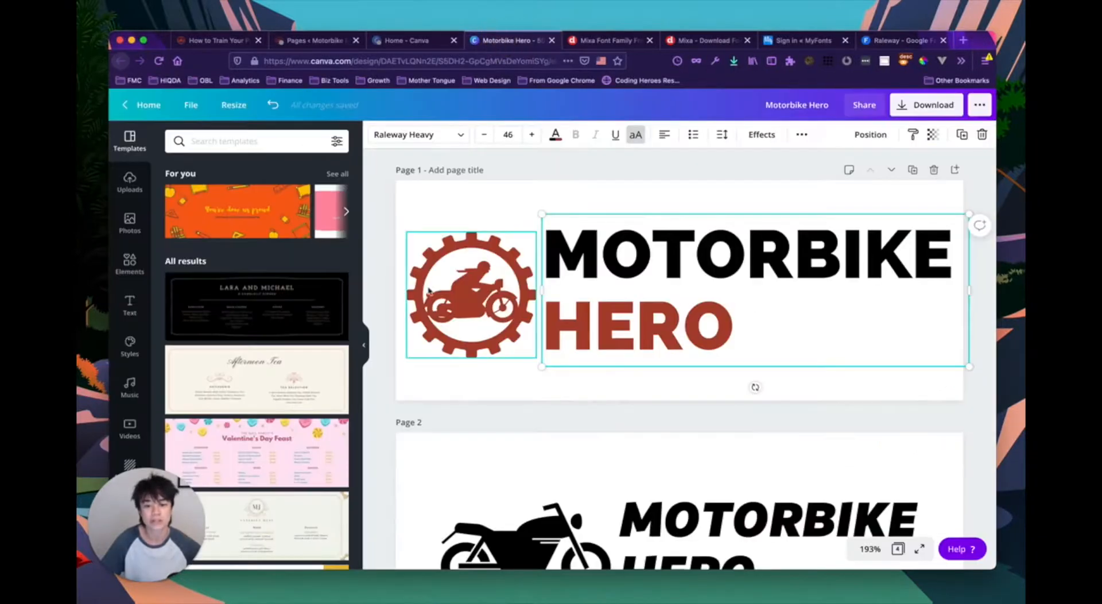
left_click(540, 166)
left_click(606, 222)
left_click(606, 224)
left_click(614, 264)
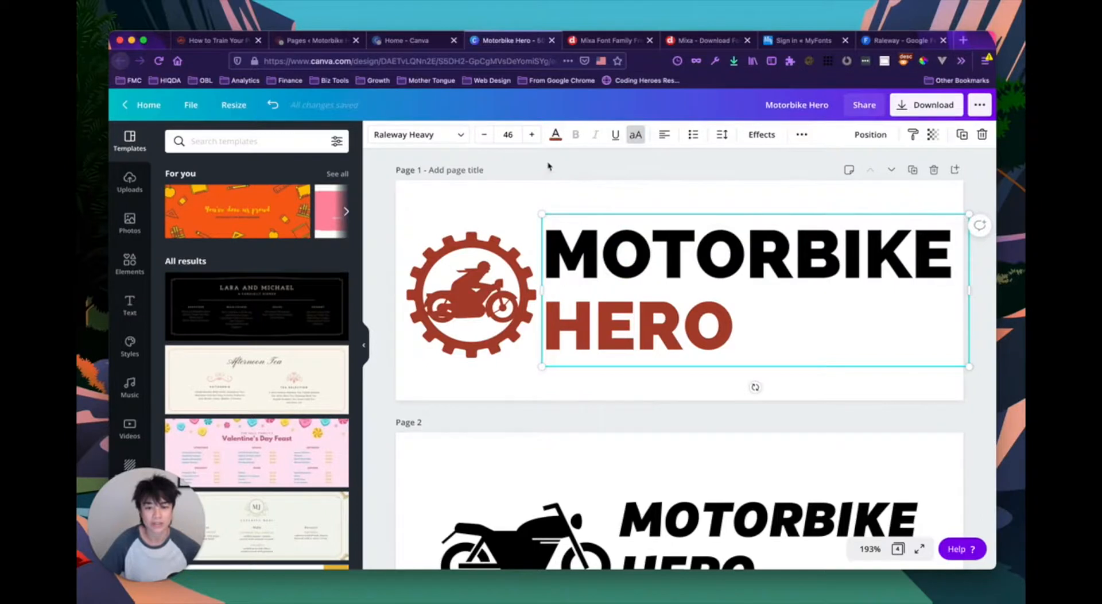
left_click(546, 168)
left_click(612, 265)
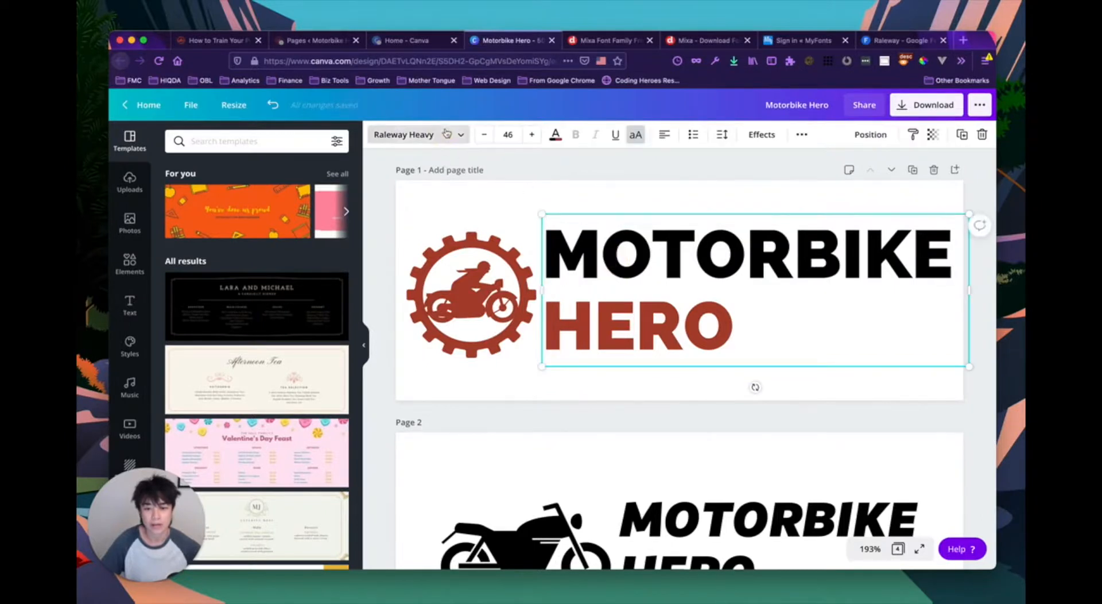
left_click(418, 134)
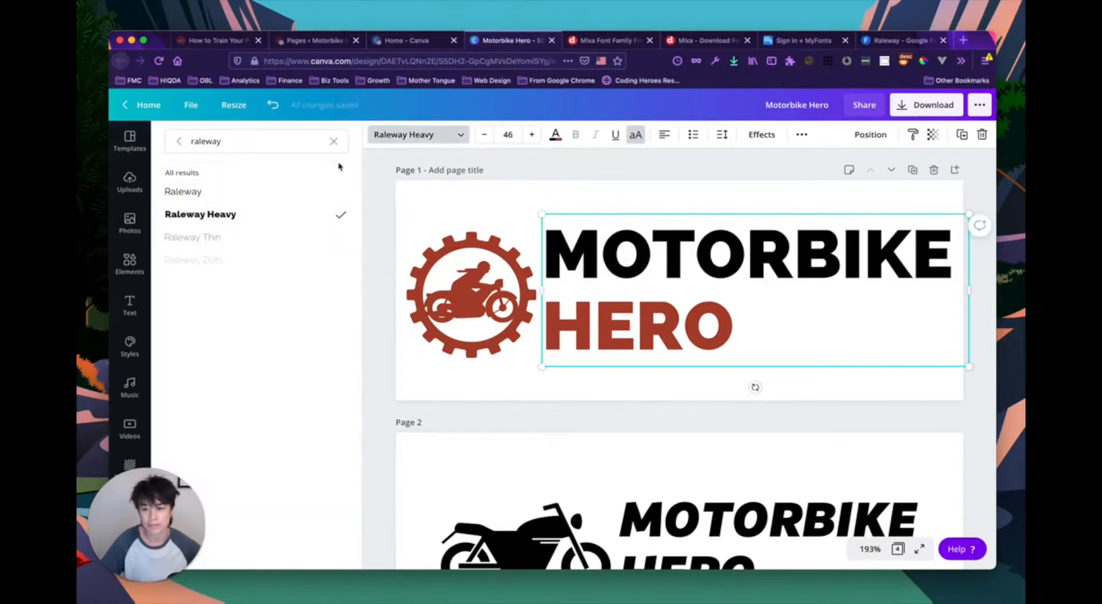
left_click(175, 144)
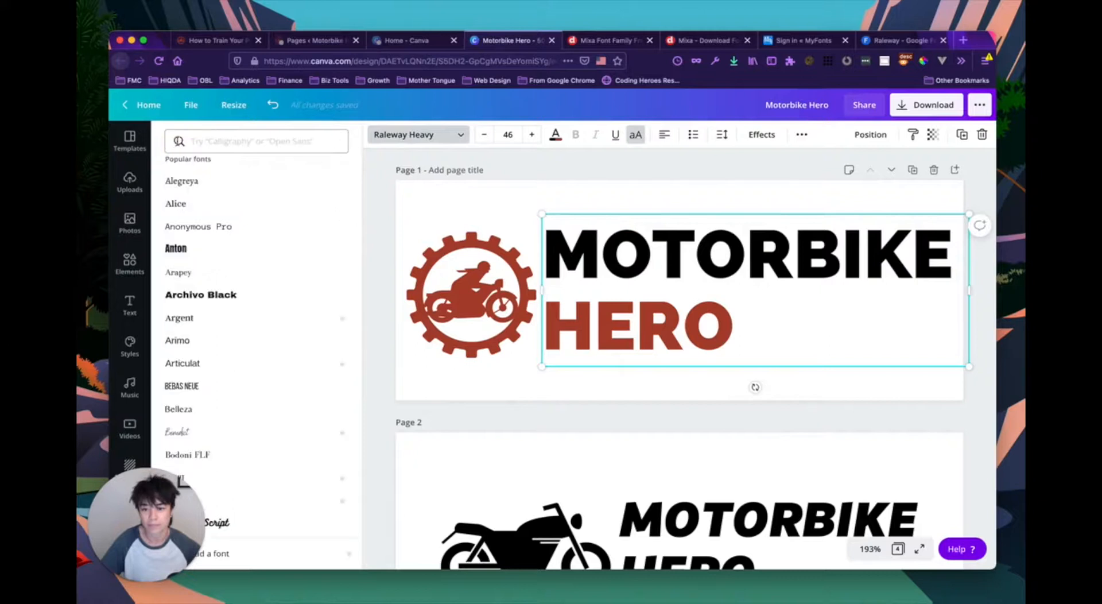
scroll(205, 249, "down", 4)
scroll(206, 249, "down", 3)
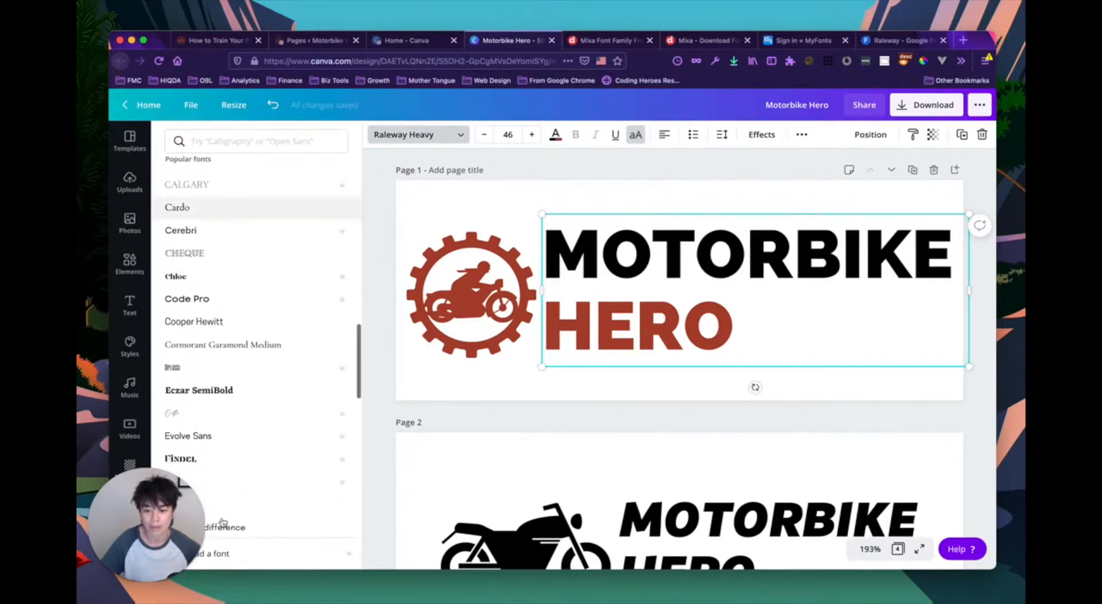
left_click(204, 554)
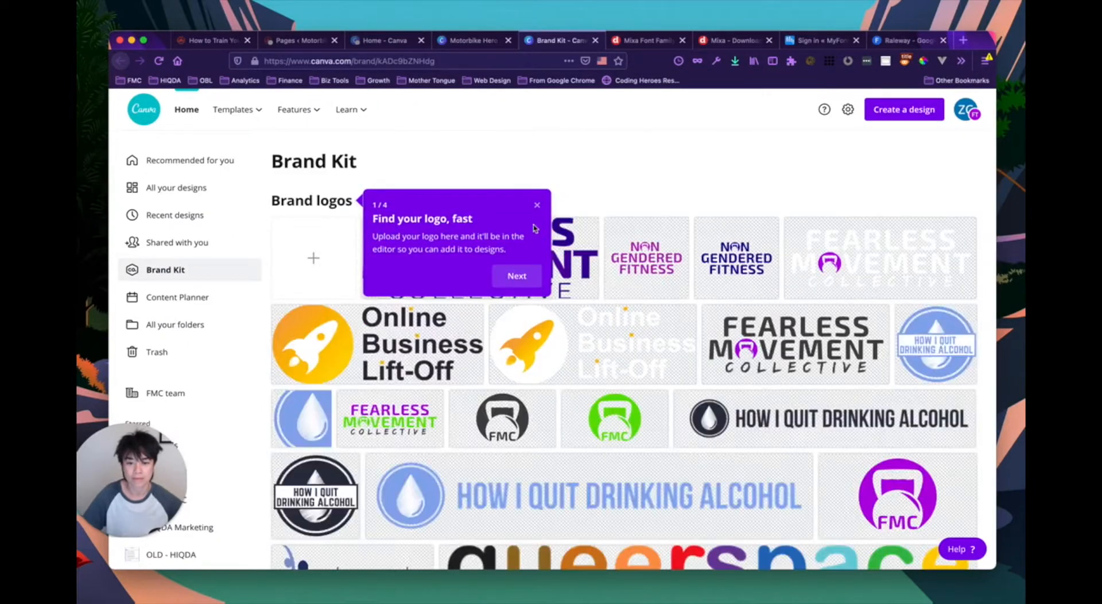
- Dismiss the Brand Kit introduction and start uploading a font to the uploaded fonts
left_click(537, 205)
scroll(522, 326, "down", 10)
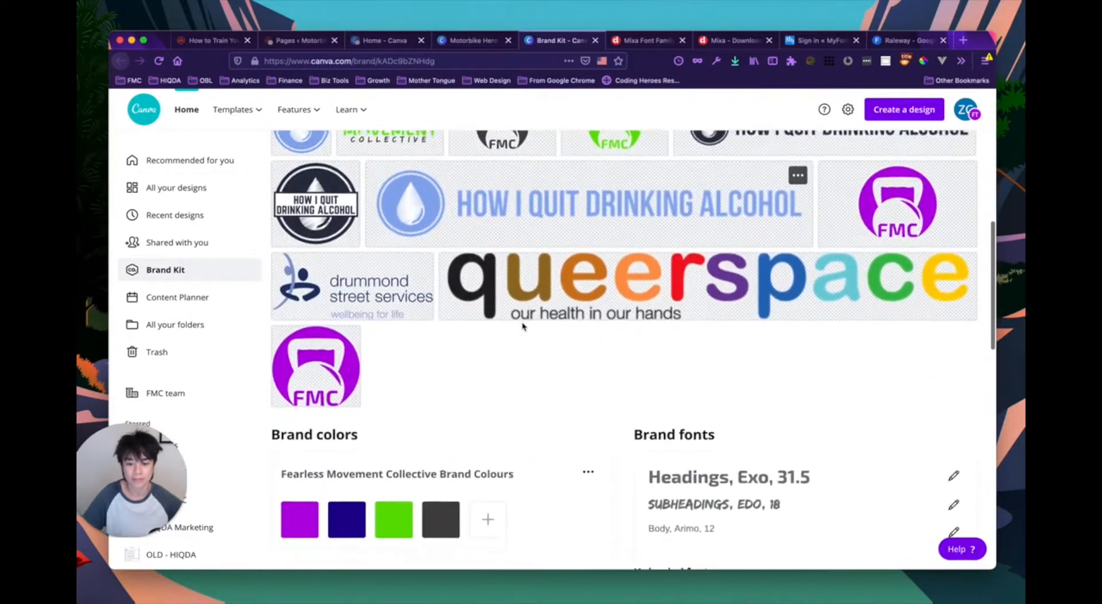
scroll(523, 325, "down", 2)
scroll(526, 271, "up", 2)
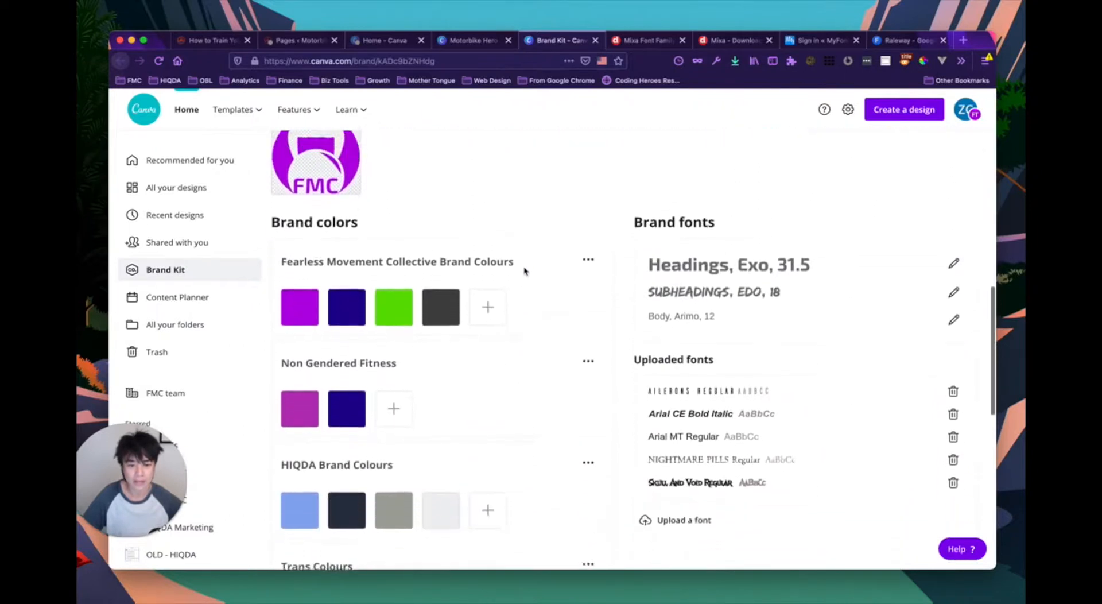
scroll(625, 321, "down", 1)
scroll(625, 321, "down", 2)
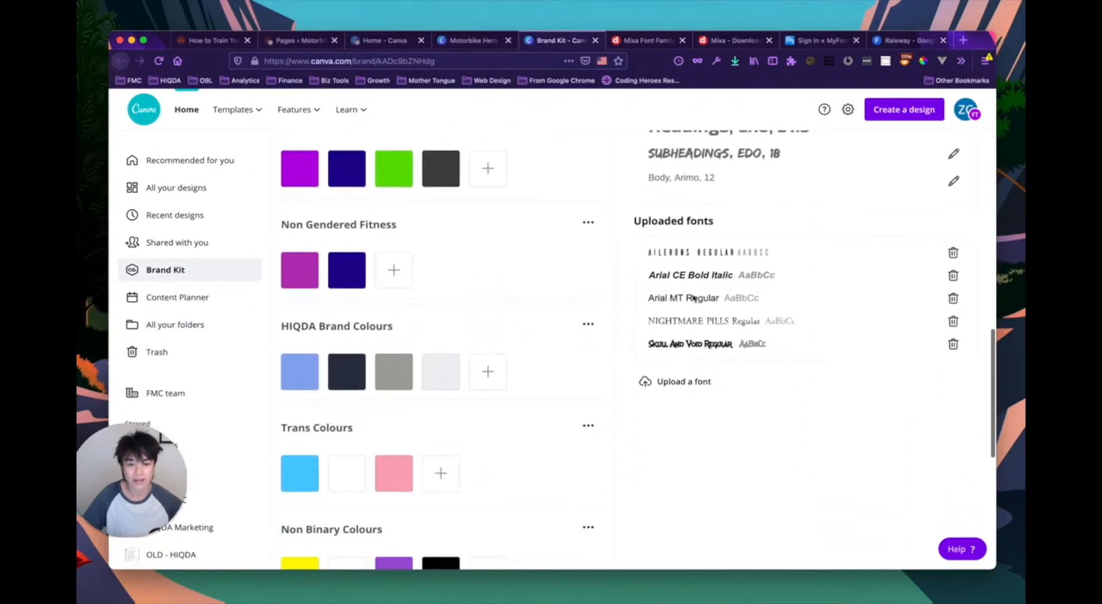
left_click(689, 382)
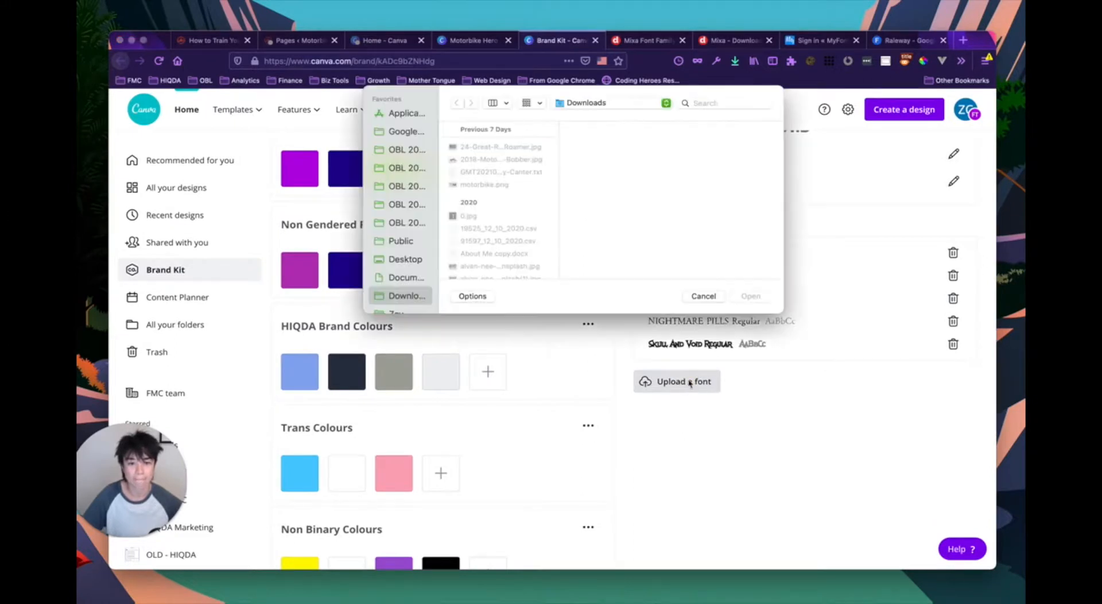
- Browse from Documents through 3-Online Business Lift-Off, Membership Site, Website Example Branding and Raleway to the static folder for the font upload
left_click(405, 277)
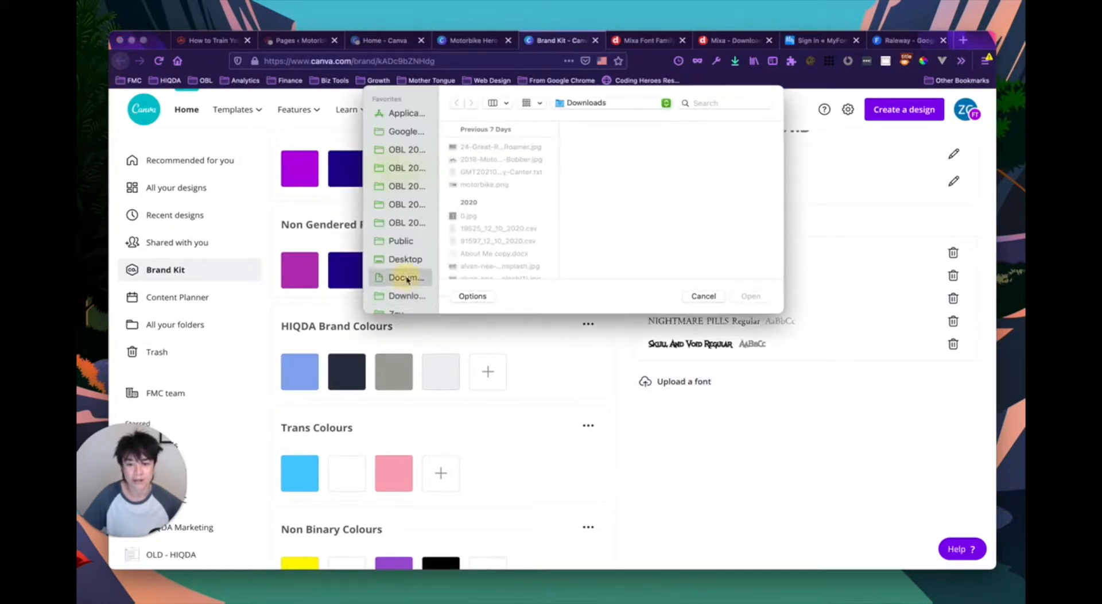
left_click(503, 173)
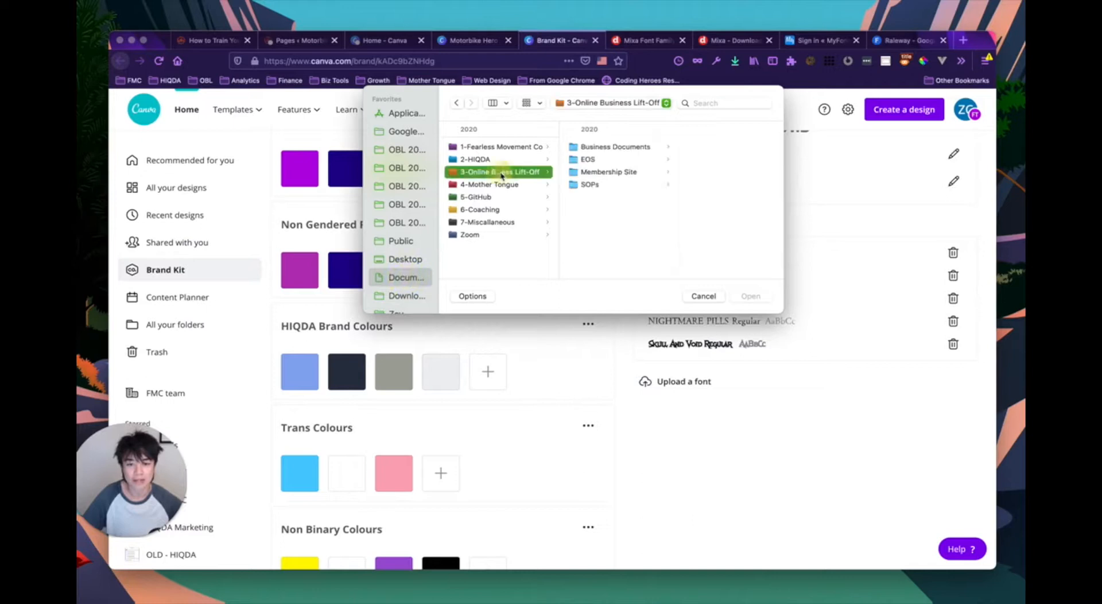
left_click(623, 171)
left_click(741, 202)
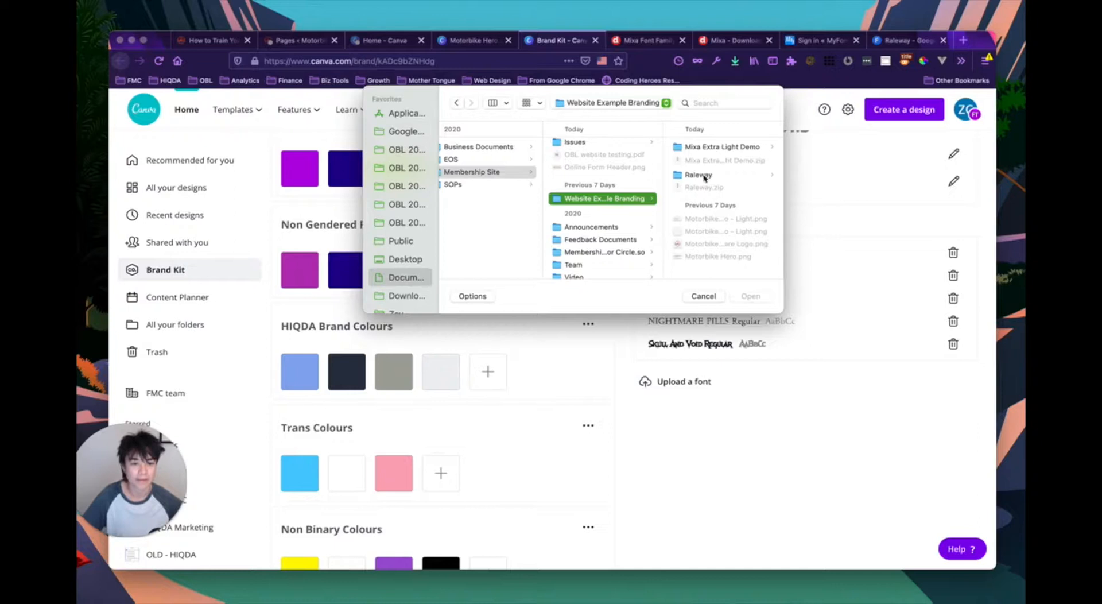
left_click(699, 175)
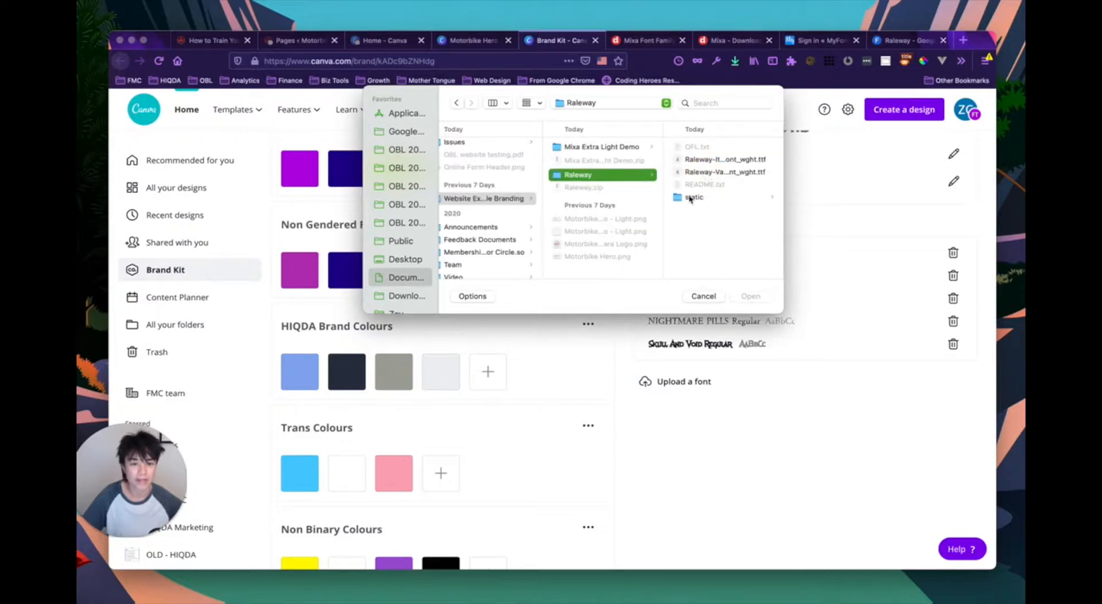
left_click(692, 197)
- Choose only Raleway-BlackItalic.ttf from the static folder as the font to upload
left_click(712, 148)
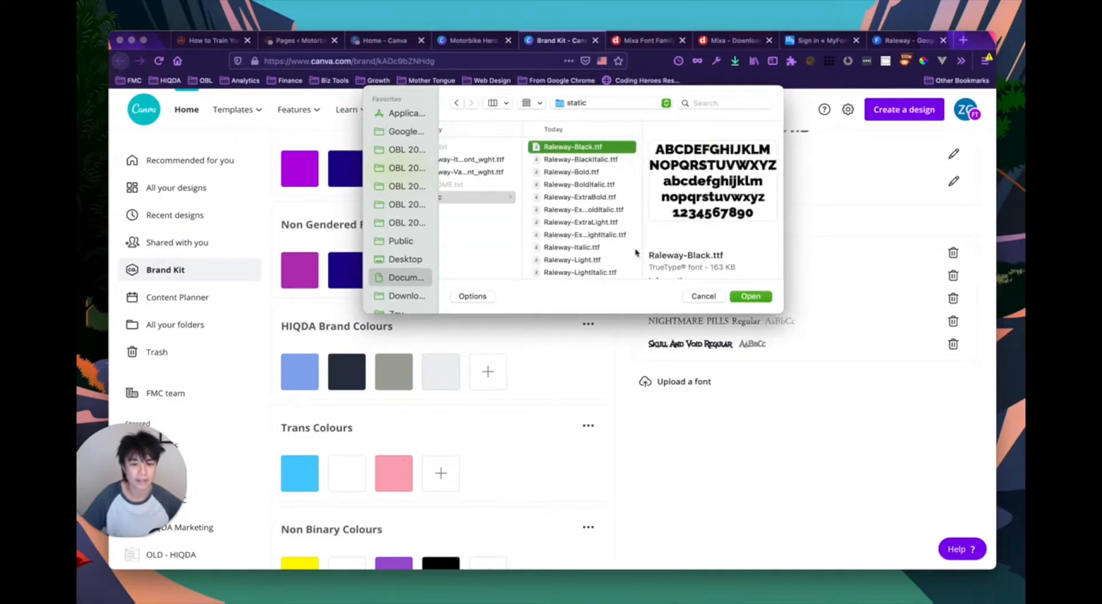
scroll(580, 247, "down", 5)
left_click(585, 265, "shift")
scroll(577, 219, "up", 5)
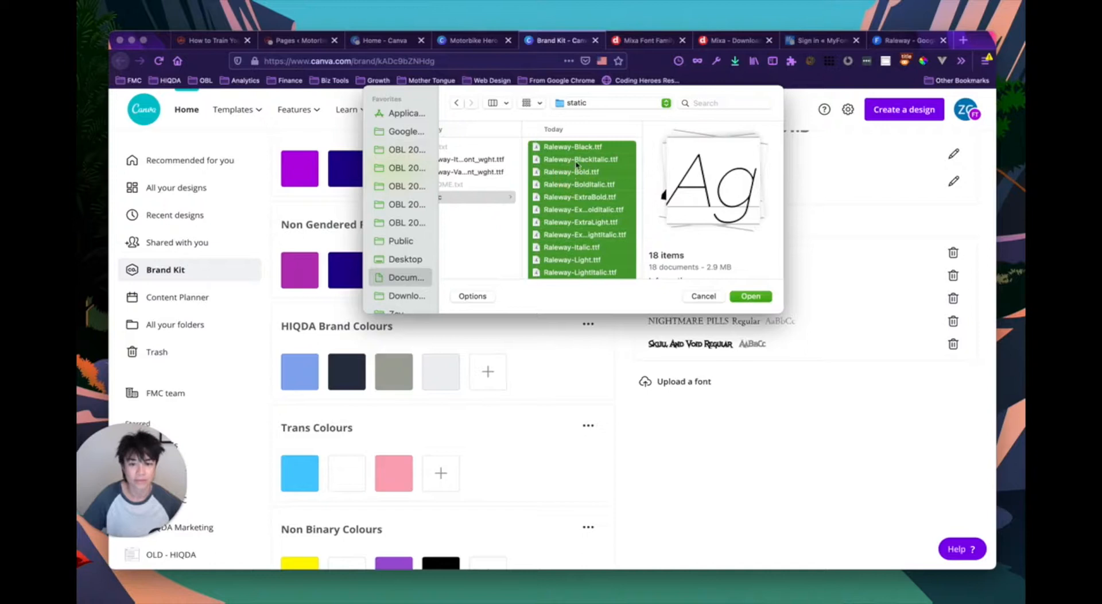
left_click(578, 161)
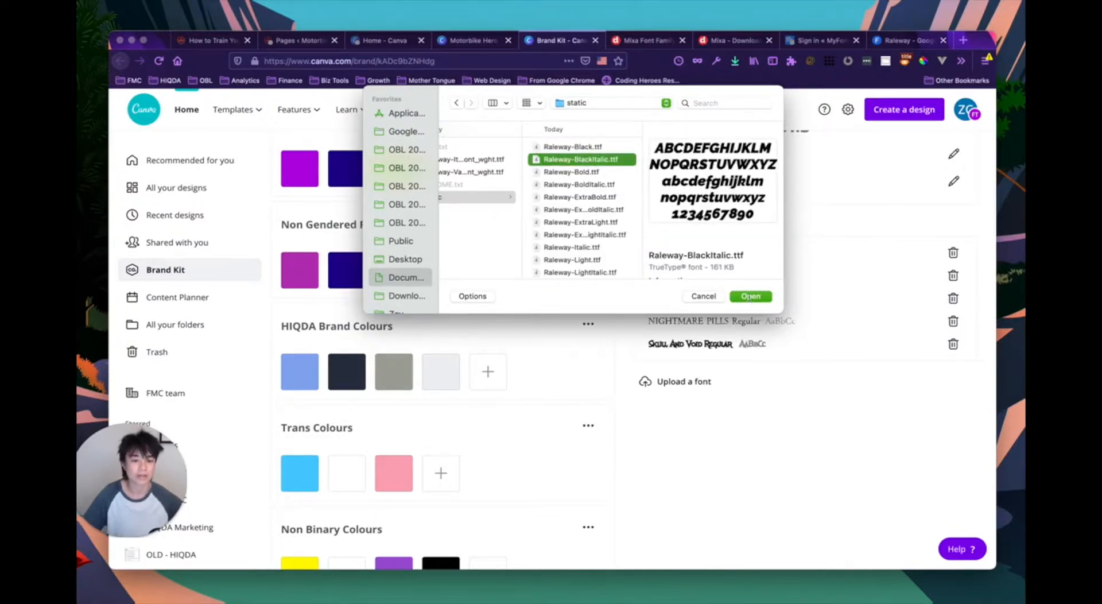
left_click(750, 296)
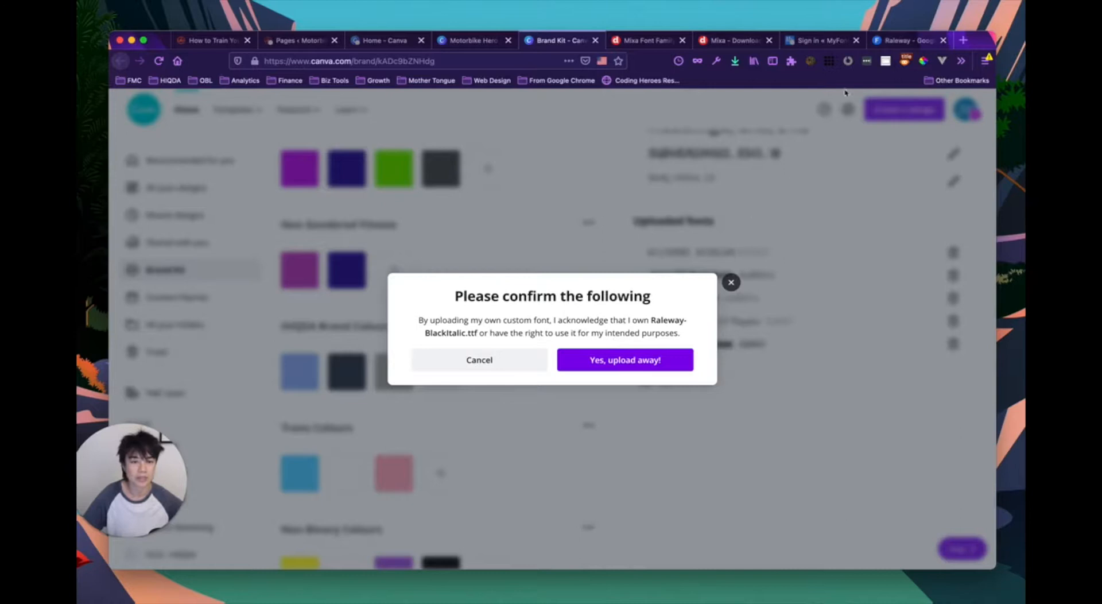
- Switch to the Raleway page on Google Fonts and check the license terms of the family
left_click(901, 40)
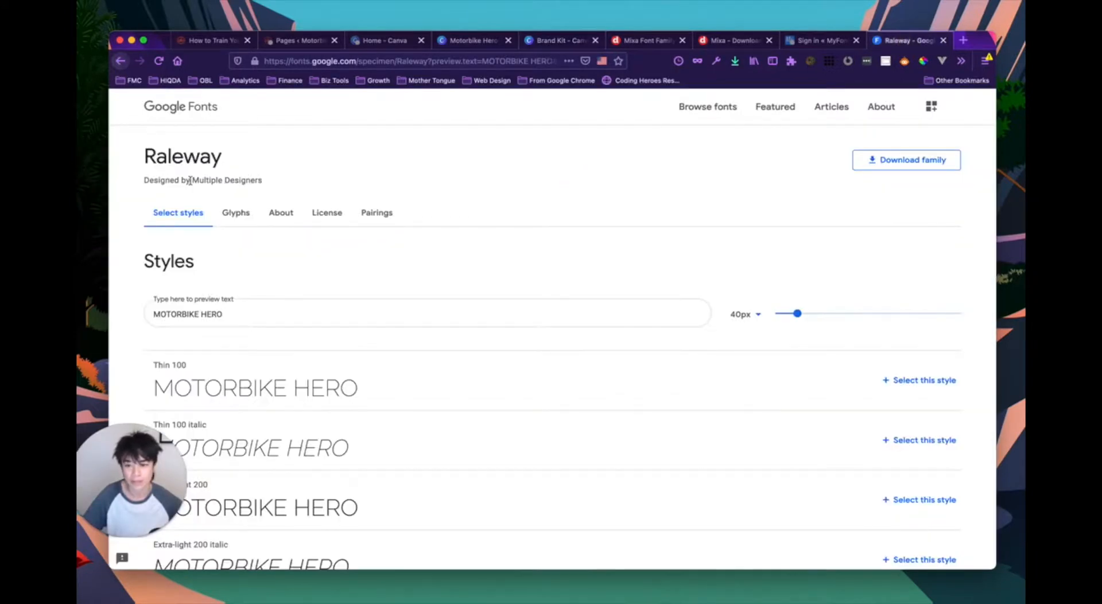
scroll(198, 211, "down", 1)
scroll(208, 160, "up", 1)
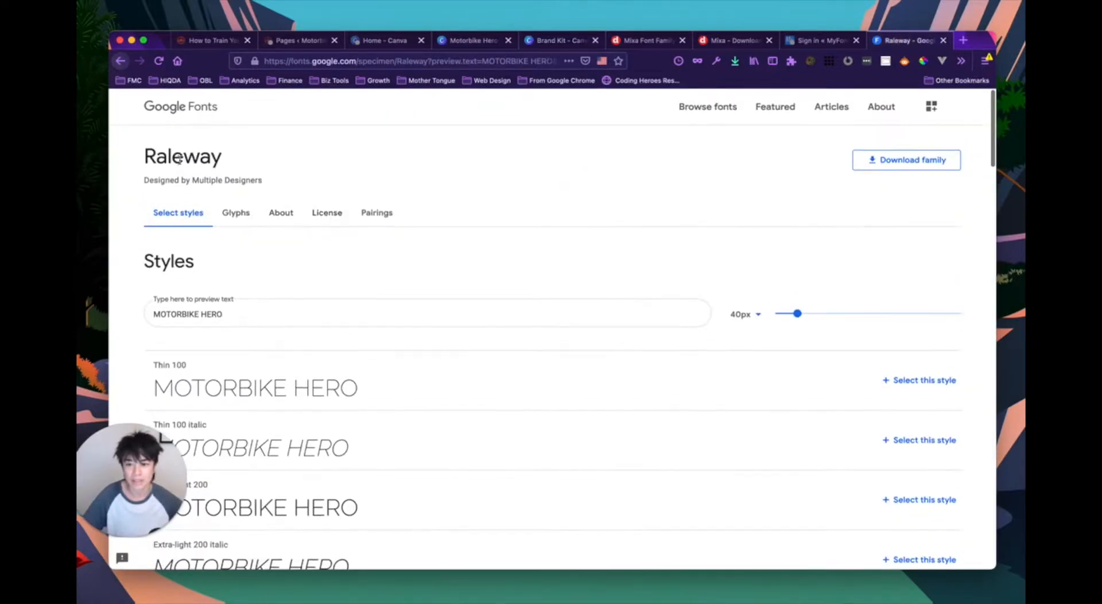
left_click(323, 214)
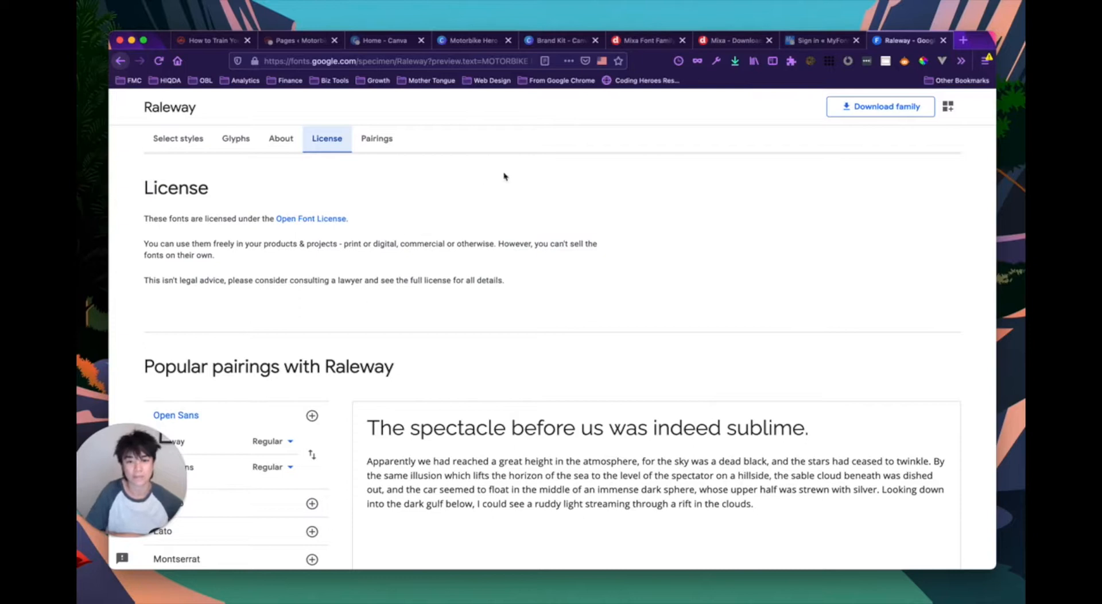
- Return to Canva's Brand Kit and confirm the right to use Raleway-BlackItalic.ttf so the upload proceeds
left_click(553, 45)
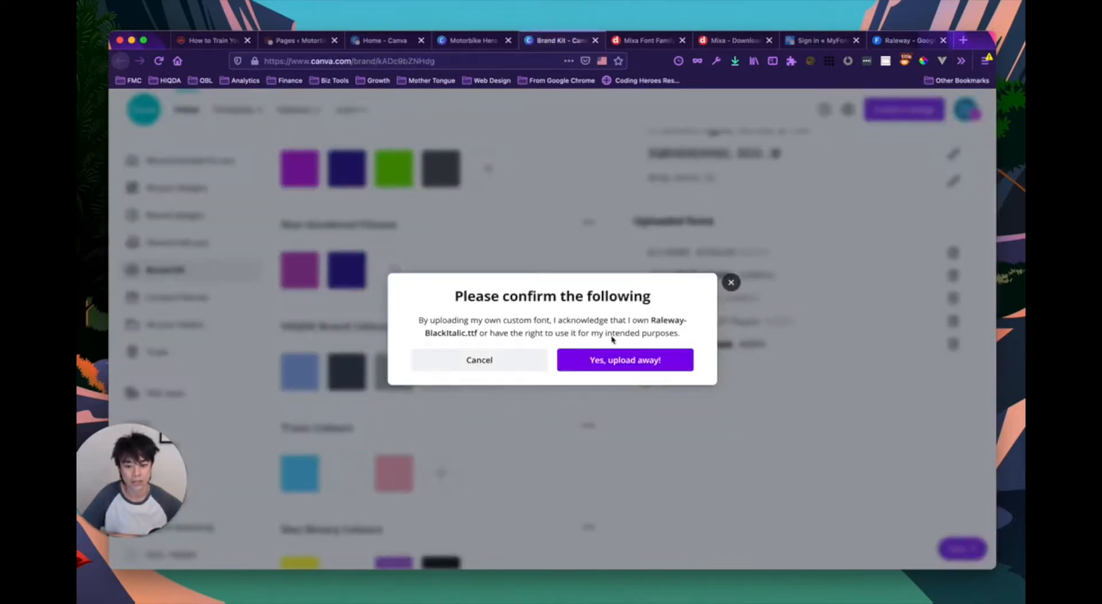
left_click(621, 361)
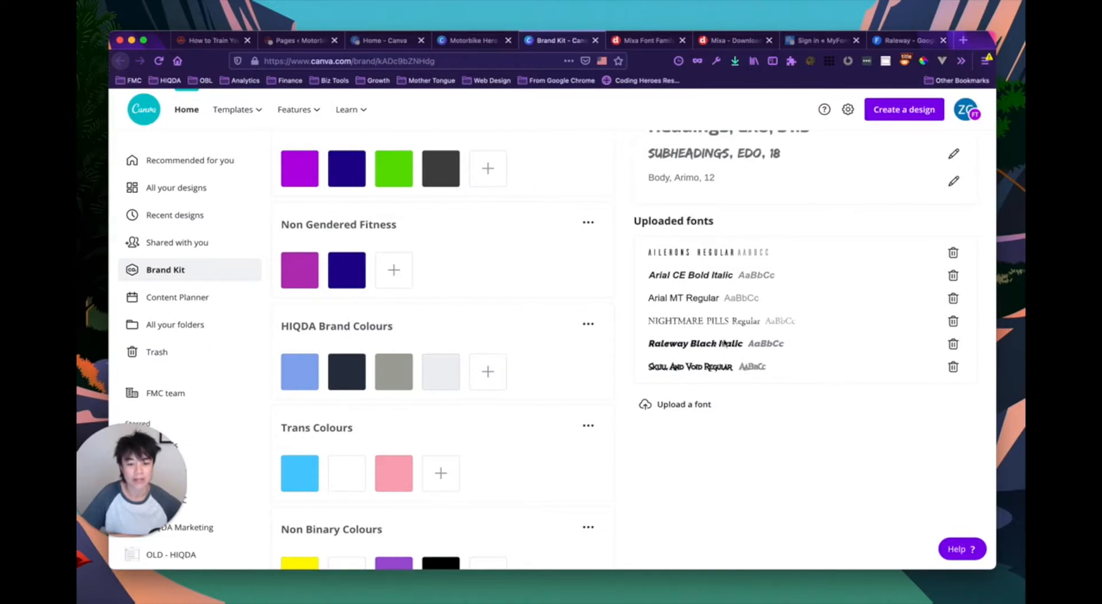
scroll(725, 343, "up", 10)
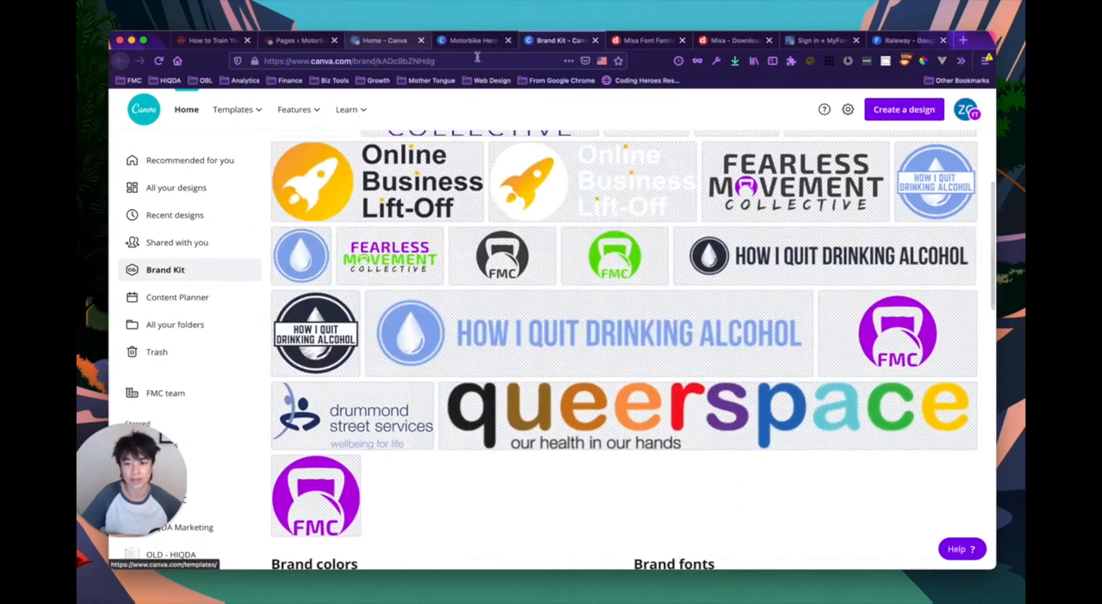
- Return to the Motorbike Hero design and reload it so the uploaded font is available
left_click(474, 42)
left_click(370, 205)
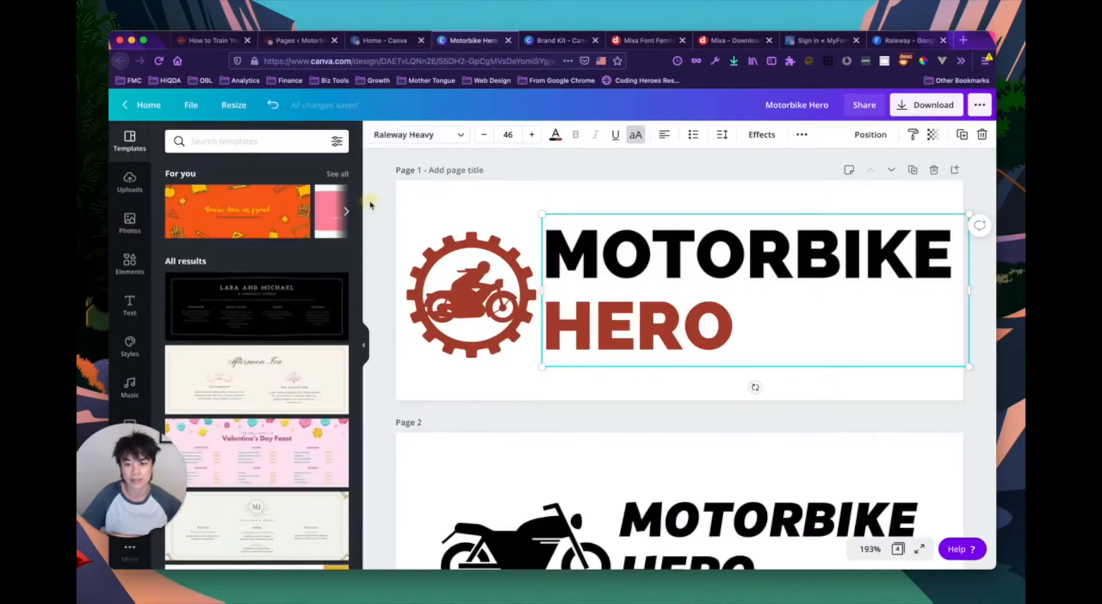
left_click(159, 61)
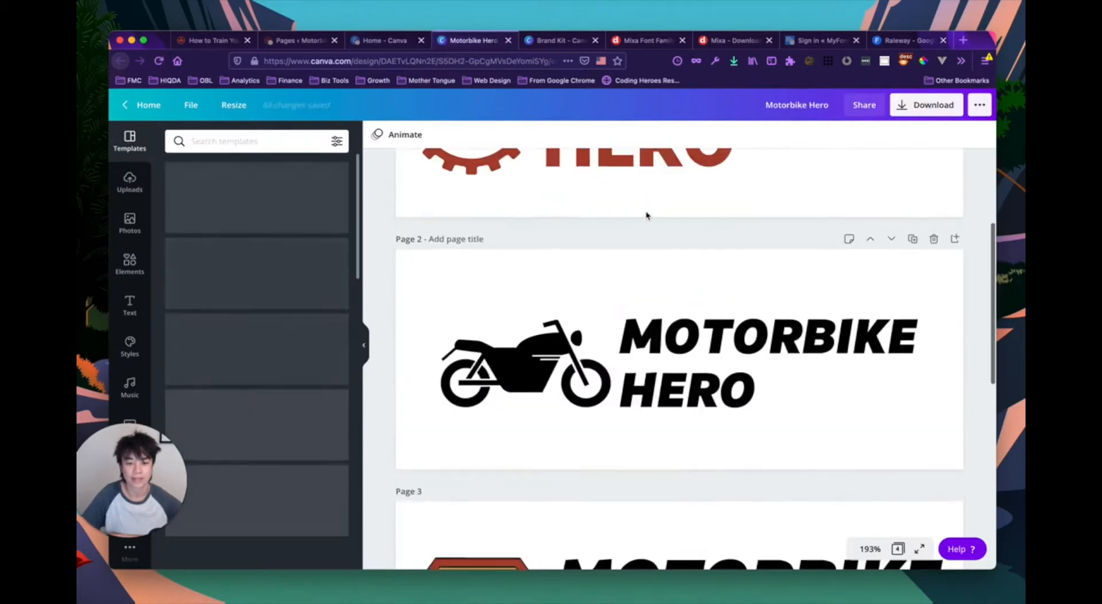
- Search the fonts for "raleway" and apply Raleway Black Italic to the whole MOTORBIKE HERO text on page 1
left_click(670, 310)
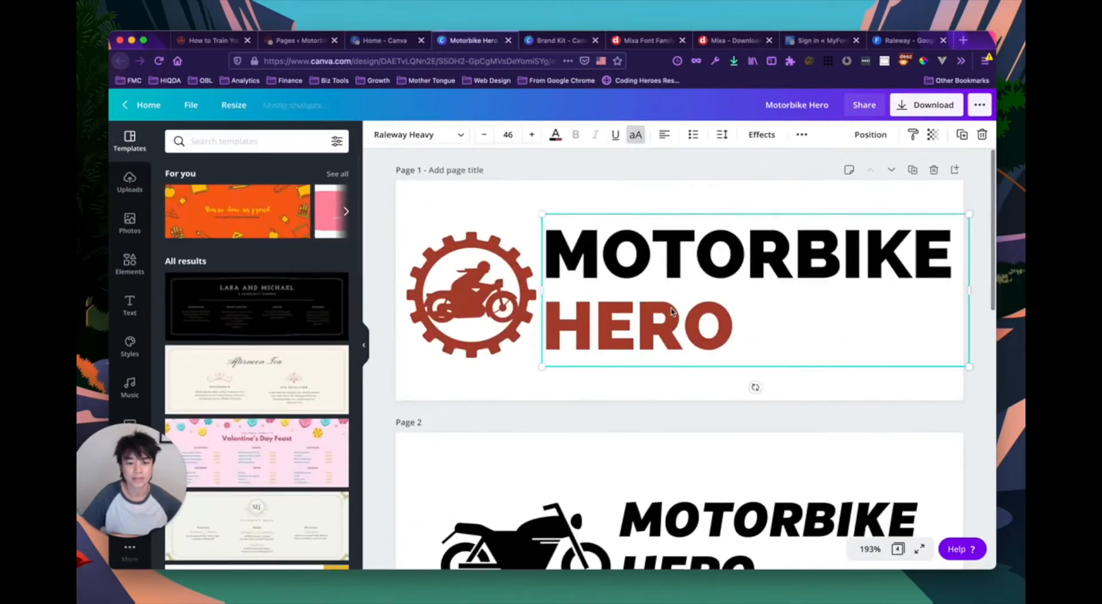
double_click(671, 270)
key("super+a")
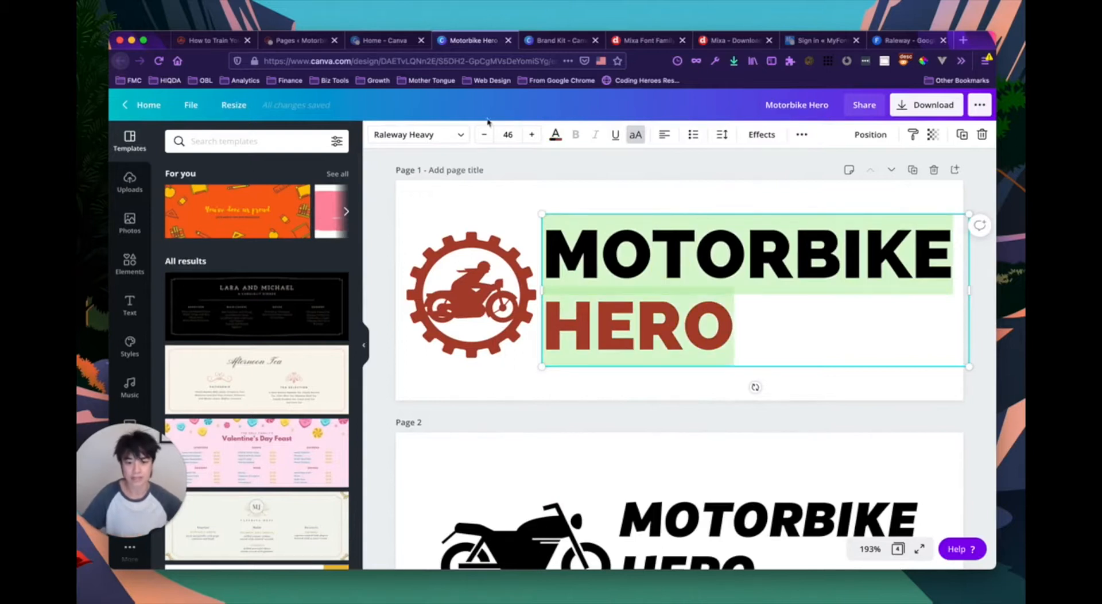
left_click(241, 143)
type("ra")
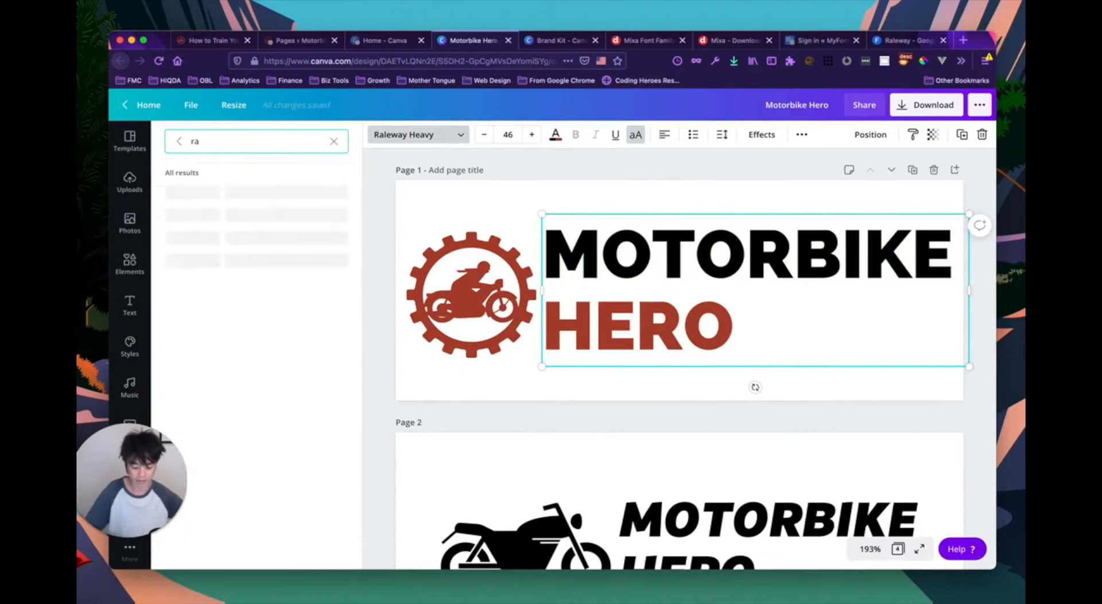
type("leway")
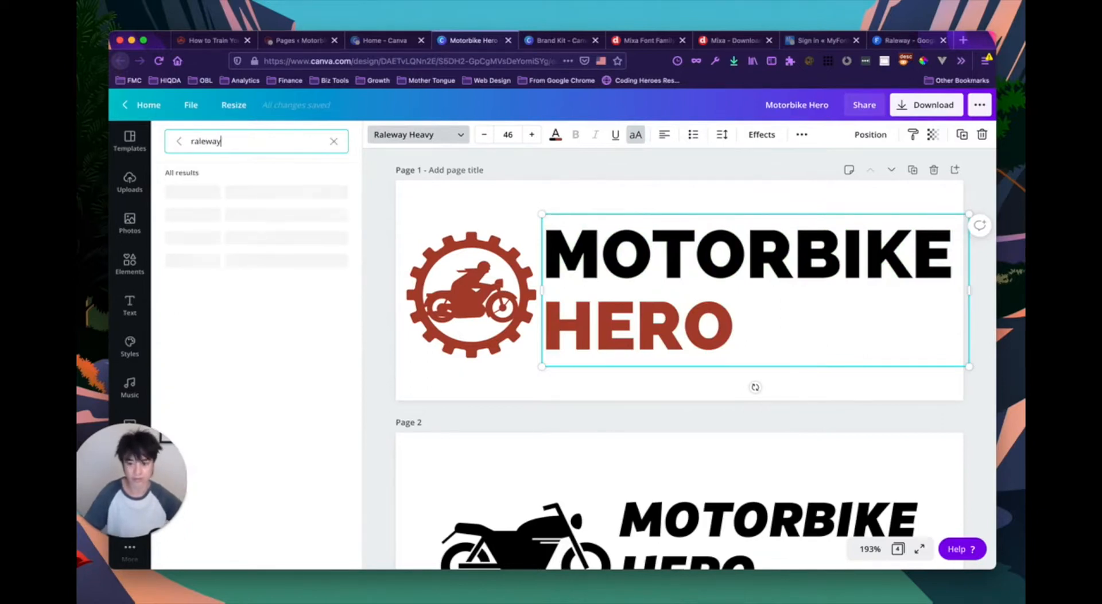
left_click(230, 197)
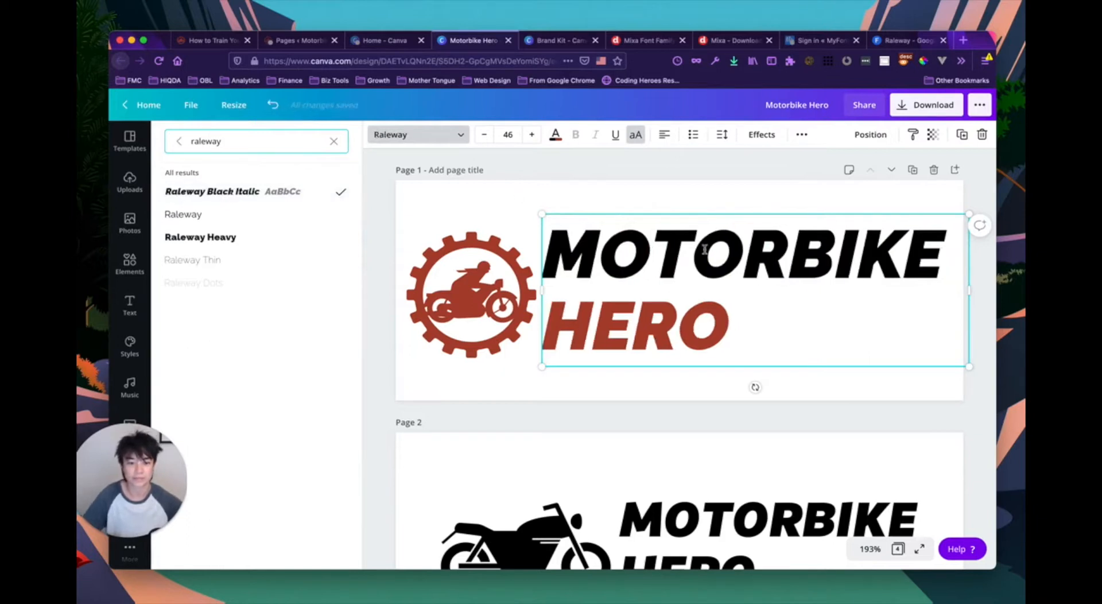
left_click(731, 173)
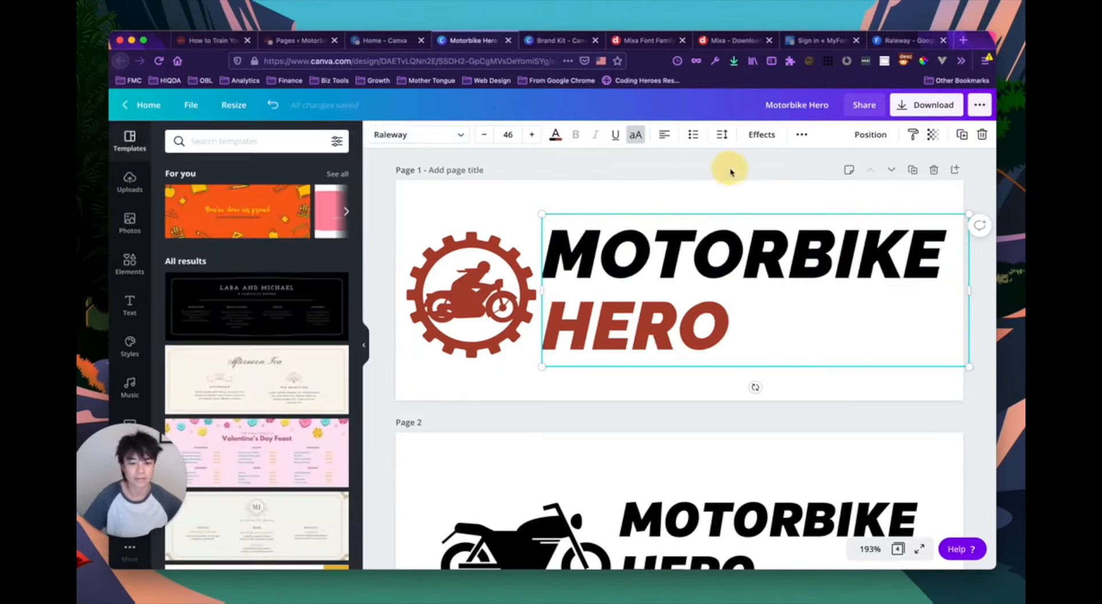
- Move the page 1 MOTORBIKE HERO text slightly down to align it vertically with the gear emblem
scroll(731, 174, "down", 1)
left_click(375, 261)
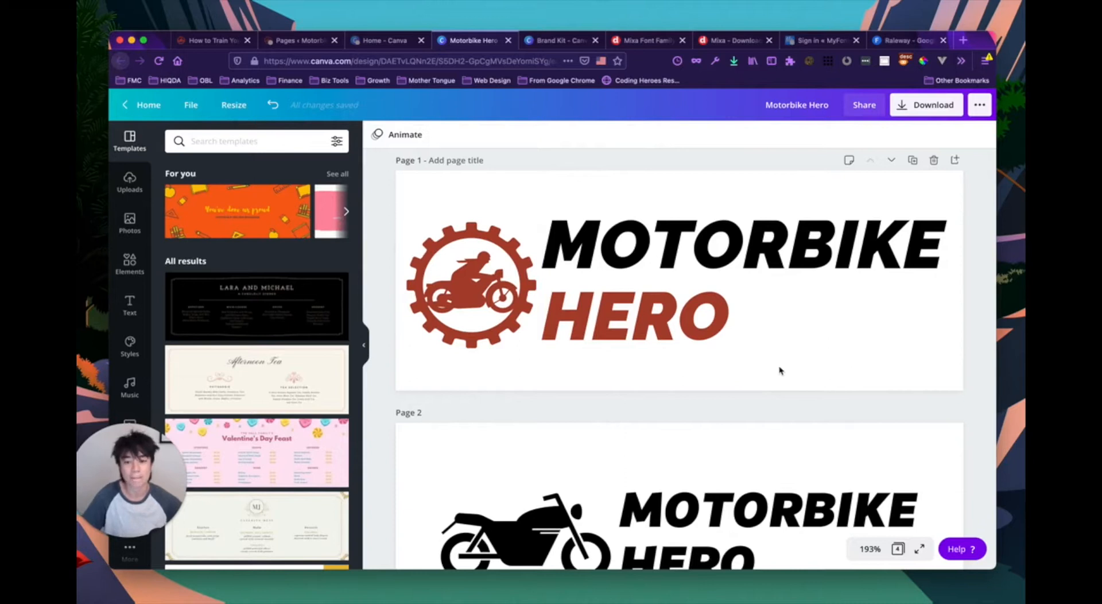
scroll(781, 370, "down", 1)
left_click(659, 291)
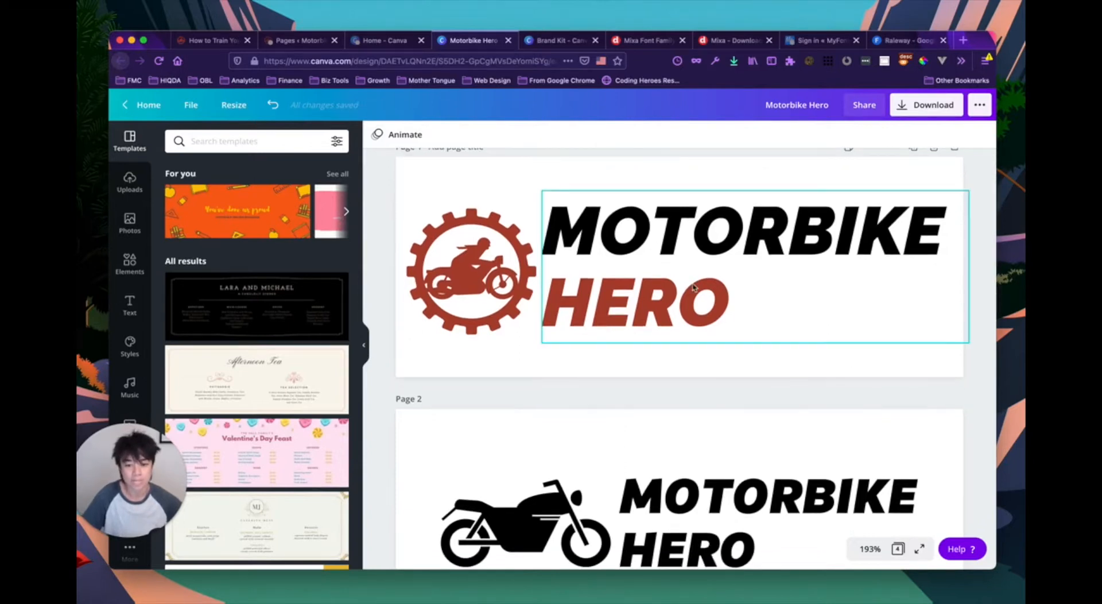
left_click_drag(659, 291, 658, 289)
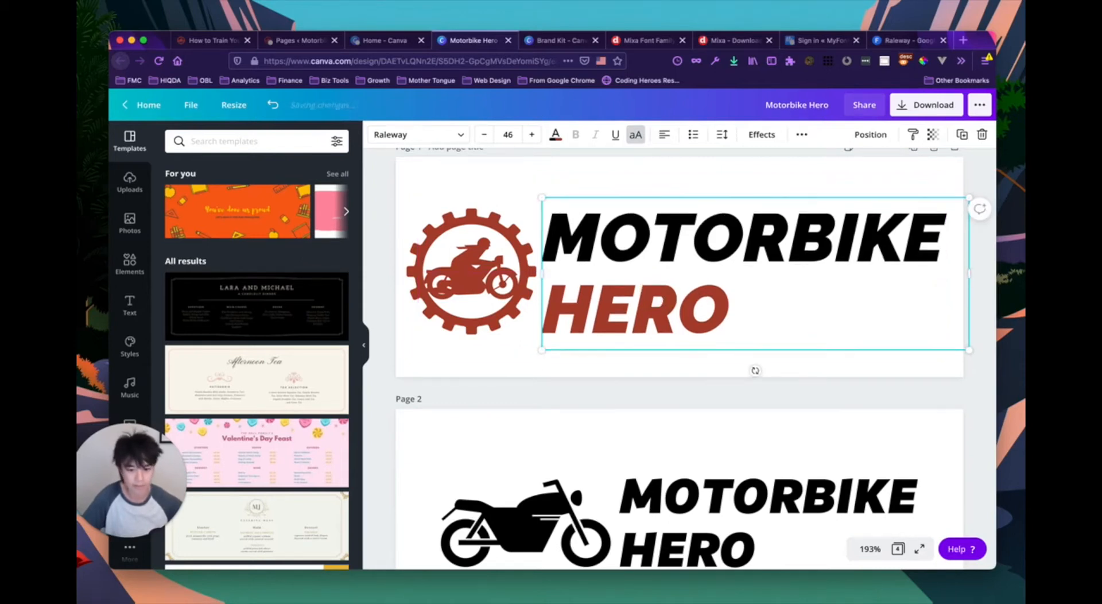
left_click(631, 193)
scroll(591, 268, "down", 8)
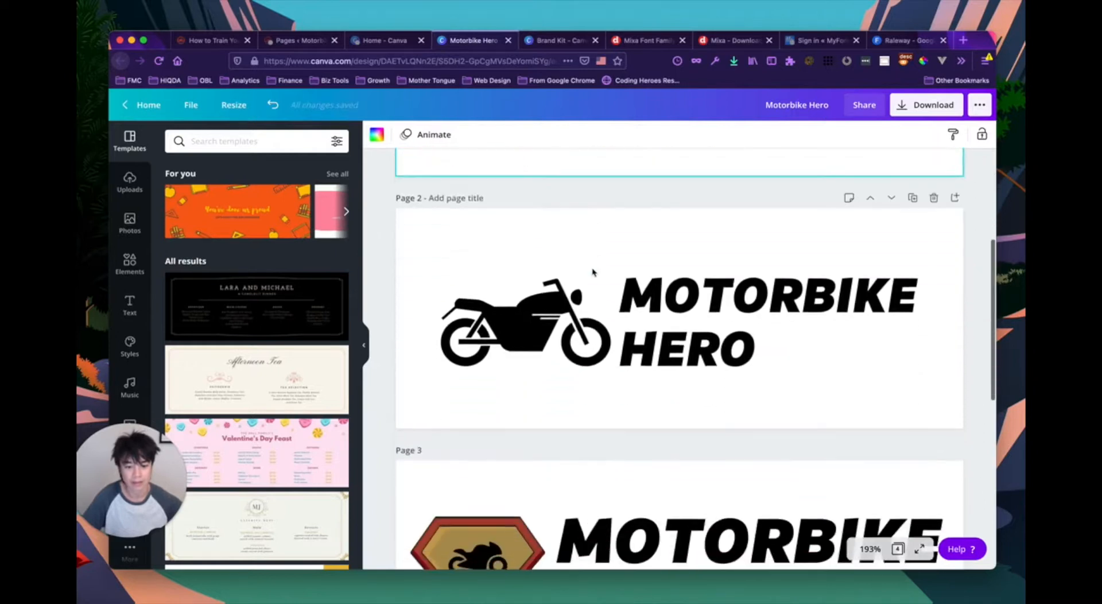
scroll(624, 340, "up", 8)
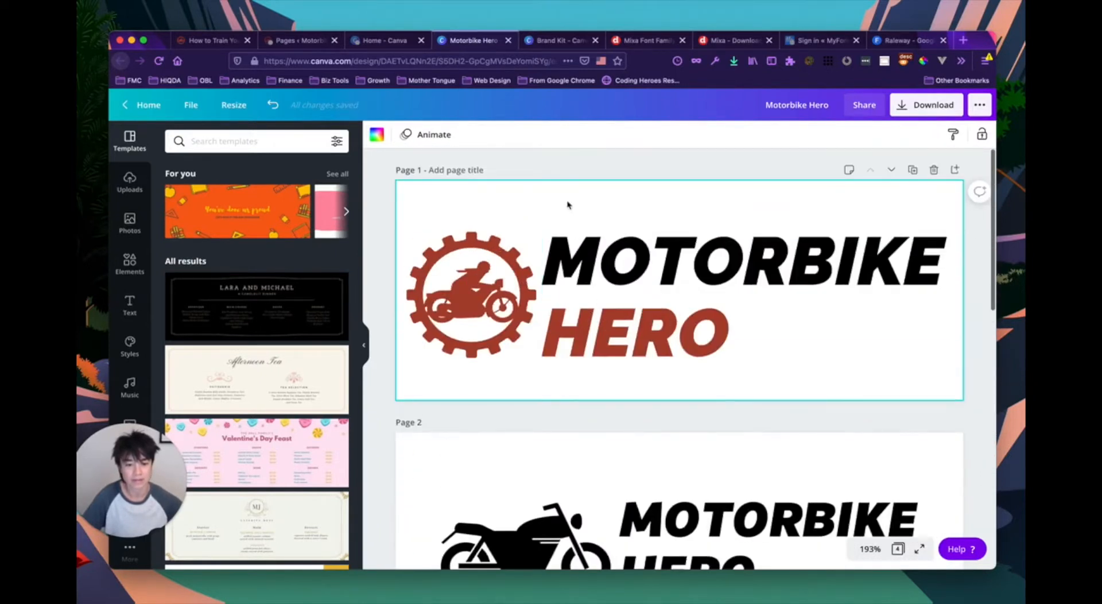
scroll(669, 424, "down", 3)
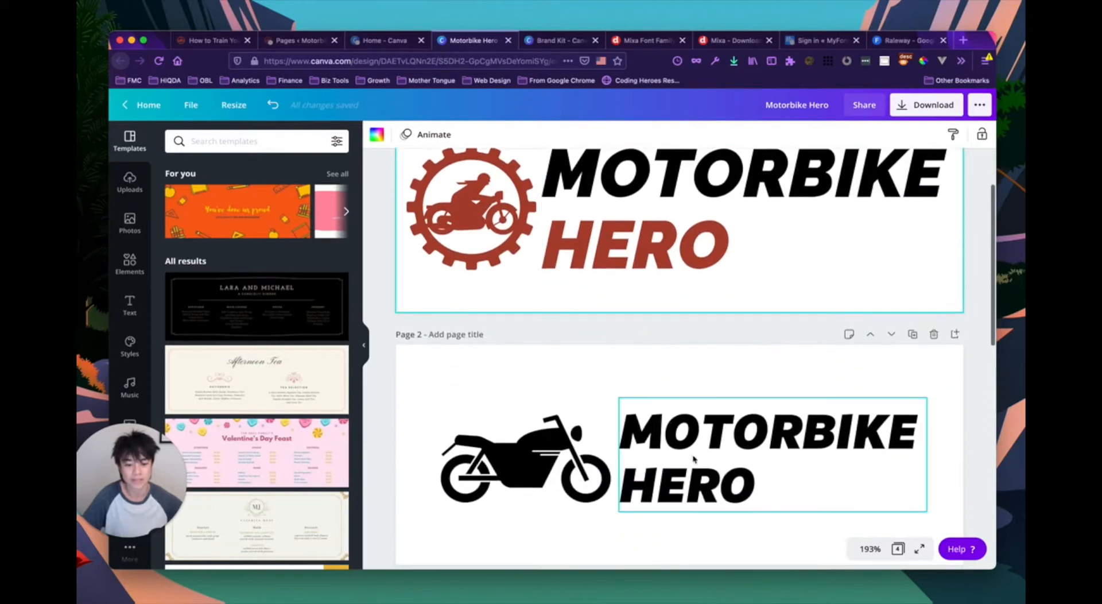
scroll(692, 436, "up", 3)
left_click(602, 169)
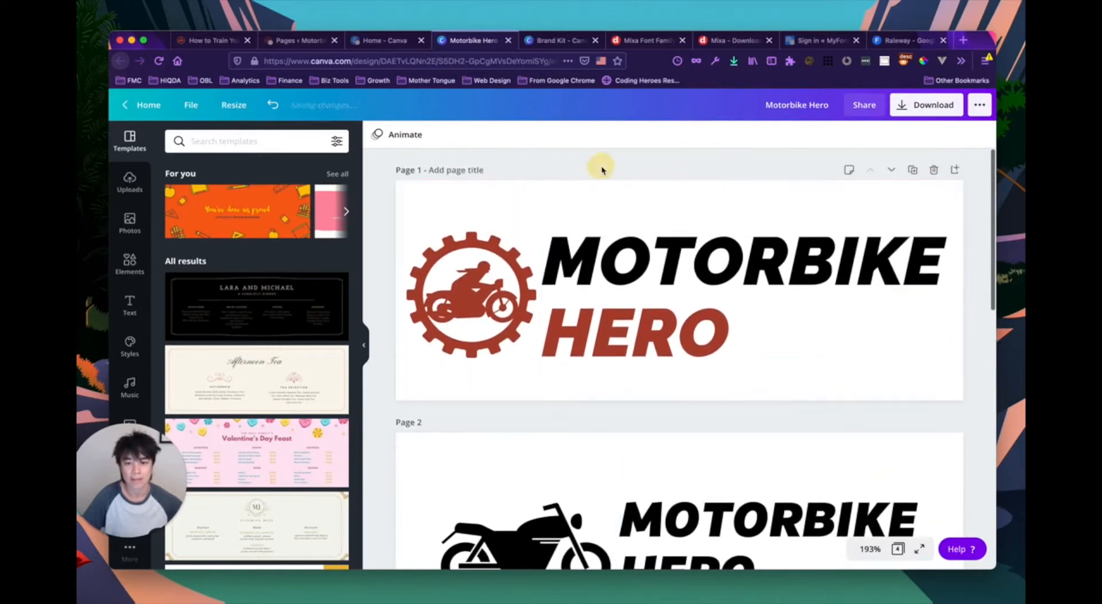
- Switch to the website in the Divi Visual Builder and open the Title Text design settings of the Lorem Ipsum call to action
left_click(297, 40)
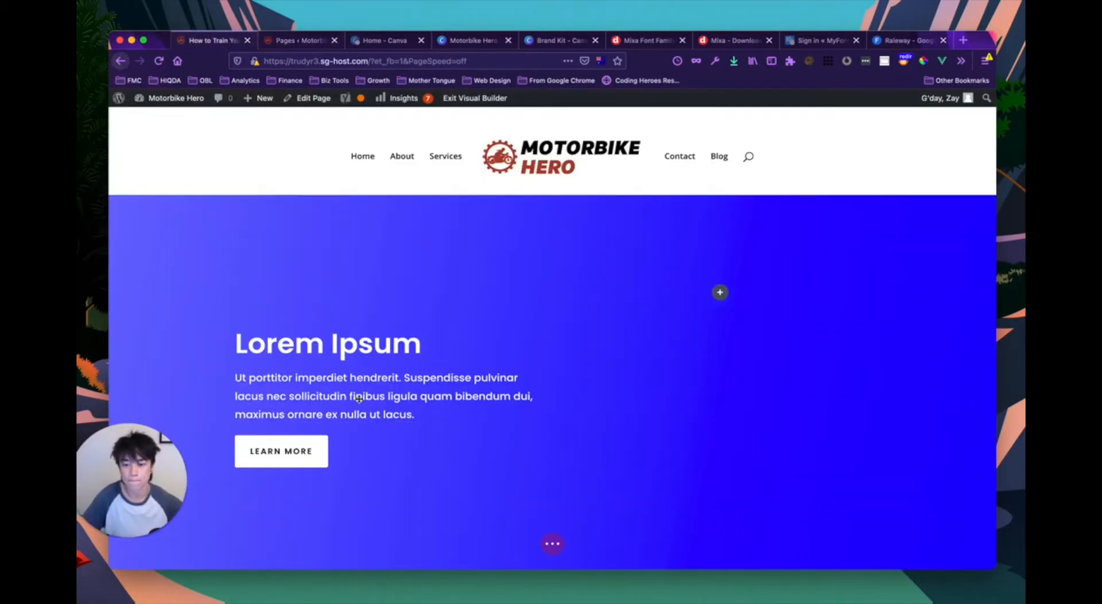
mouse_move(368, 357)
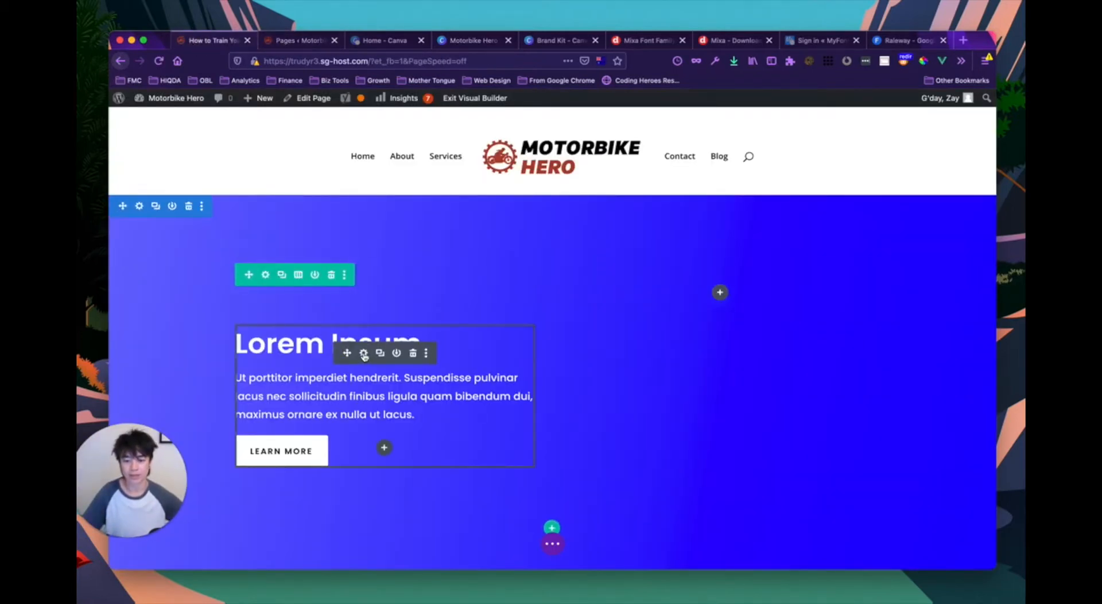
left_click(364, 353)
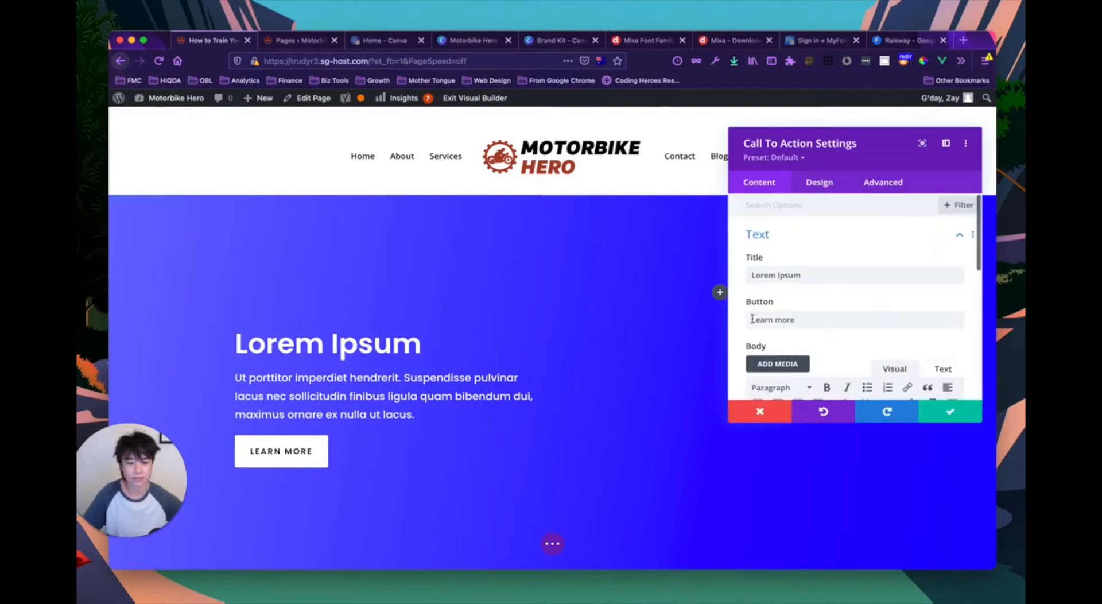
left_click(820, 182)
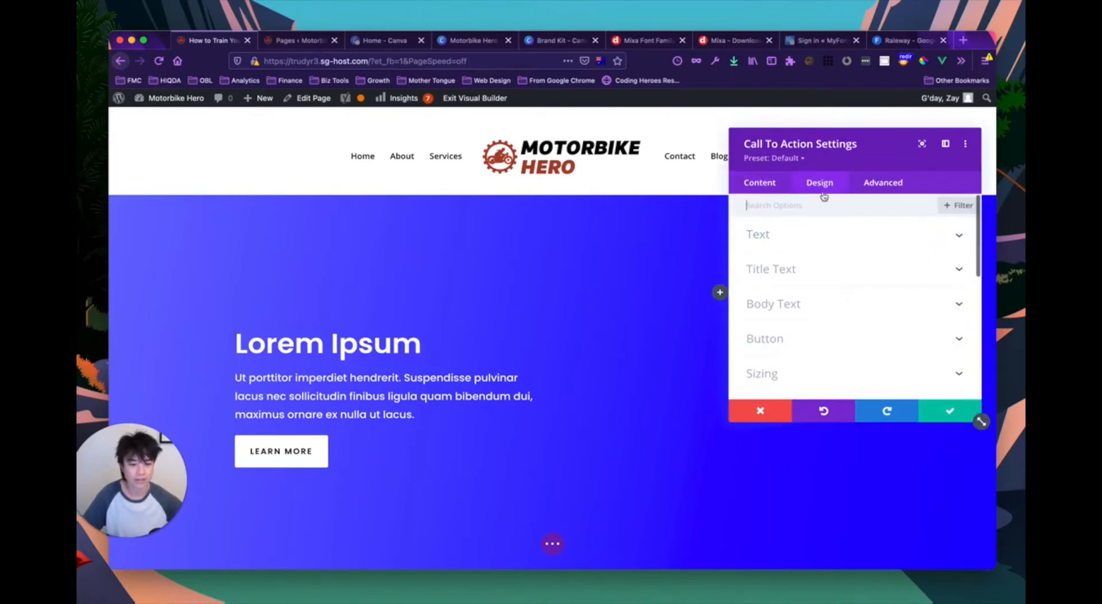
left_click(791, 268)
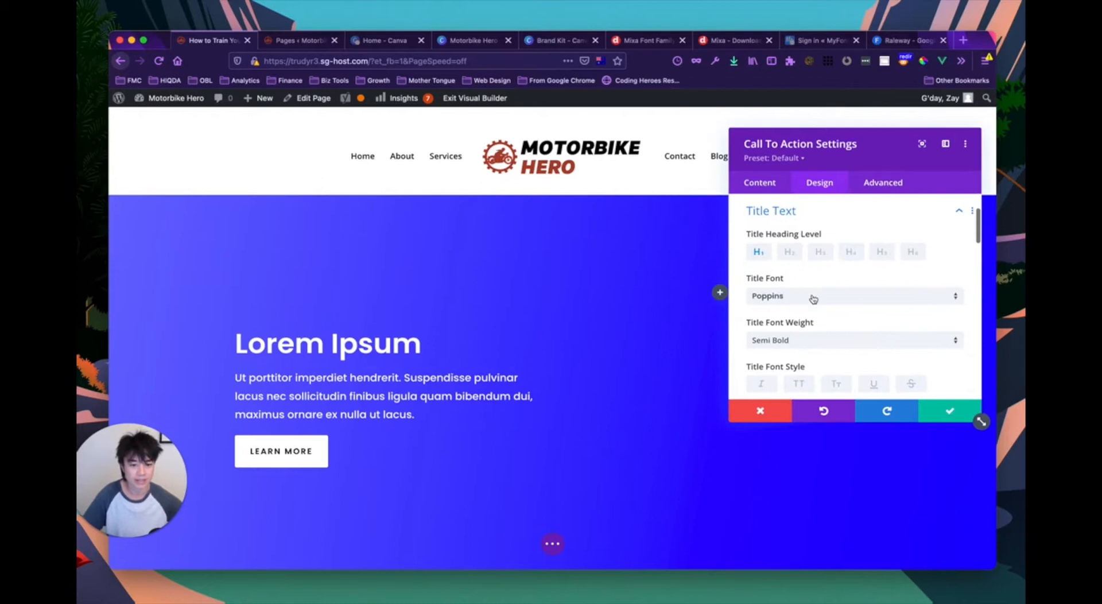
- Search the title fonts for "ralew" and set the call to action's title font to Raleway
left_click(839, 298)
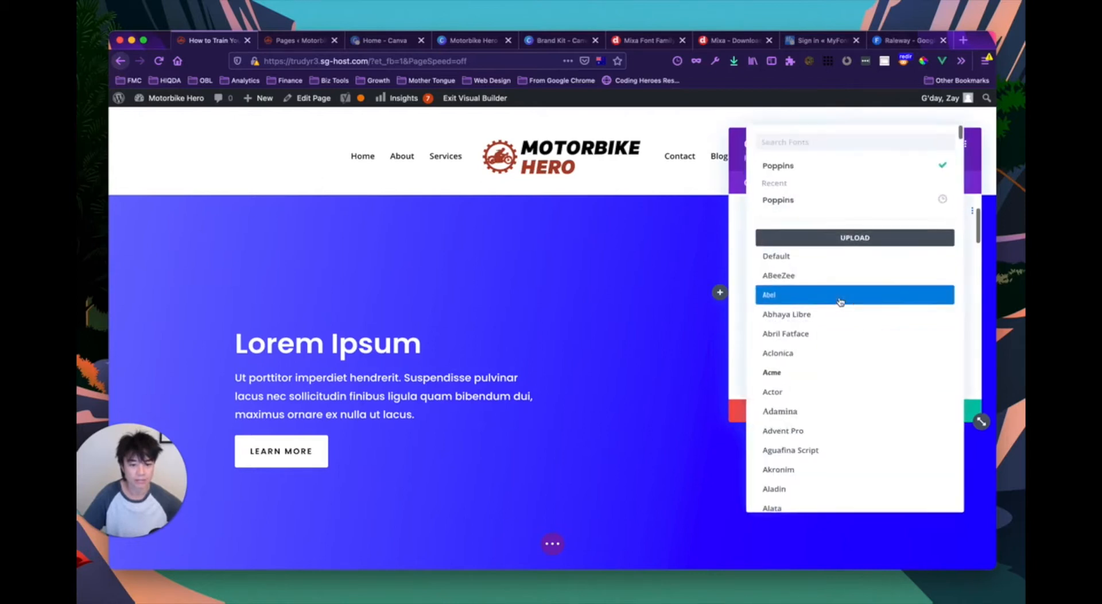
left_click(795, 141)
type("rale")
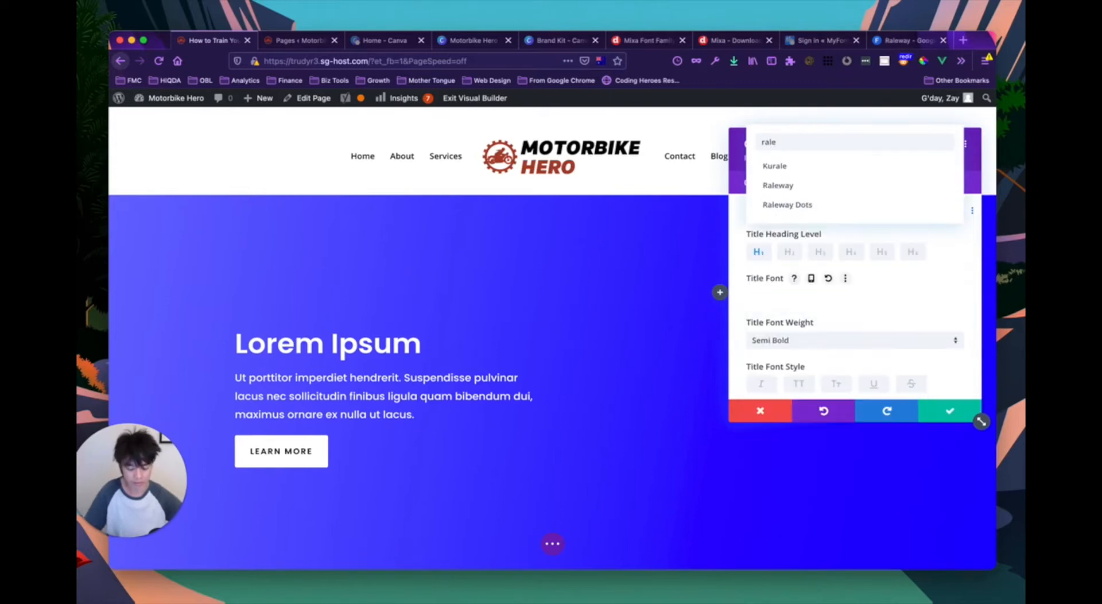
type("w")
left_click(775, 167)
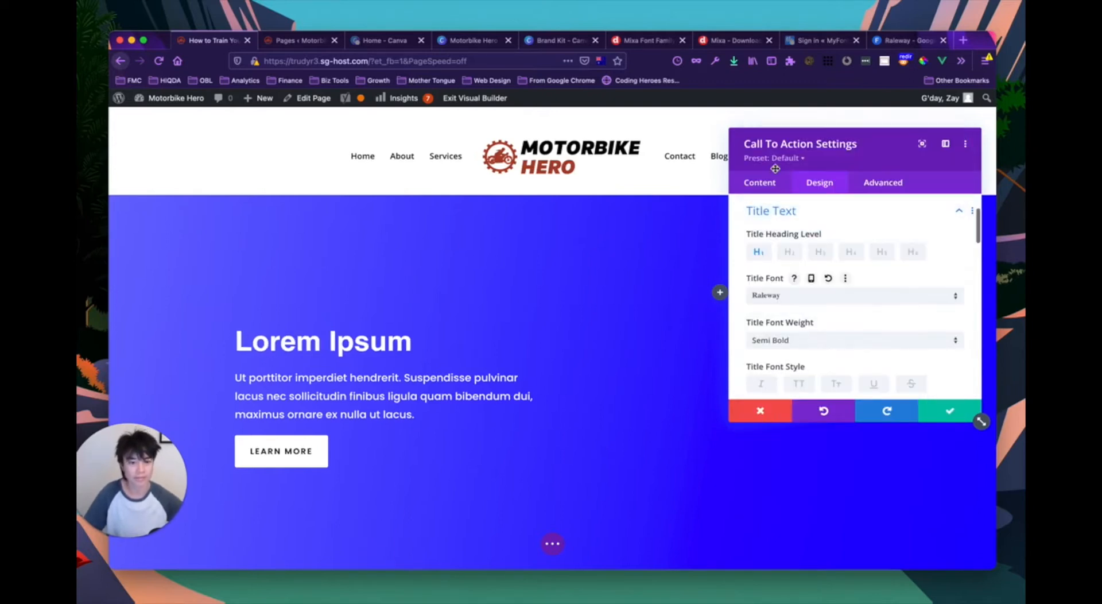
- Set the title's font weight to Ultra Bold and style it italic and all uppercase
left_click(800, 341)
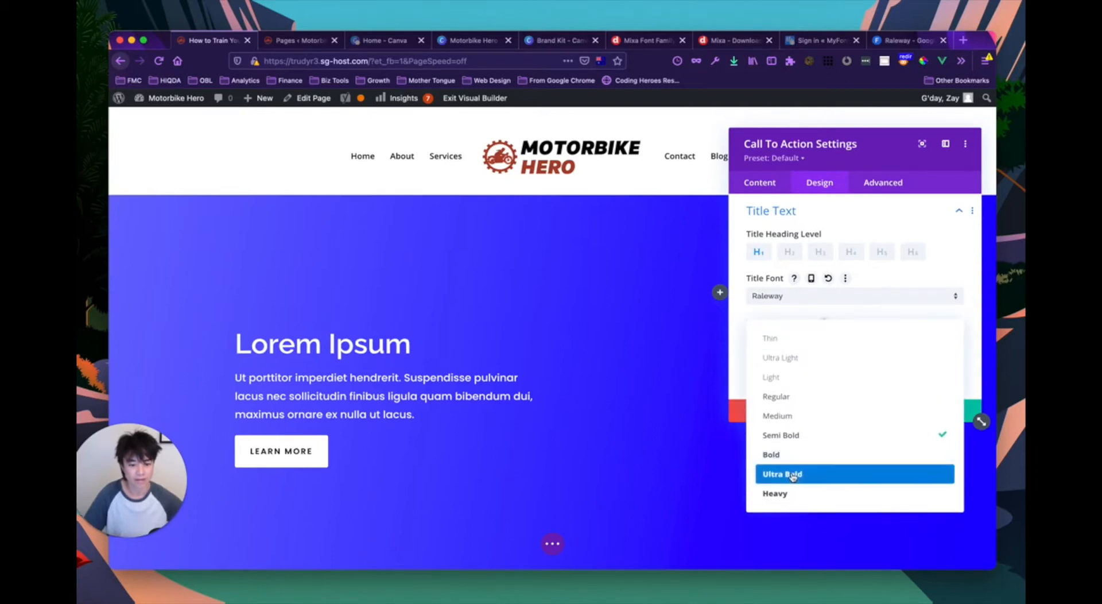
left_click(795, 475)
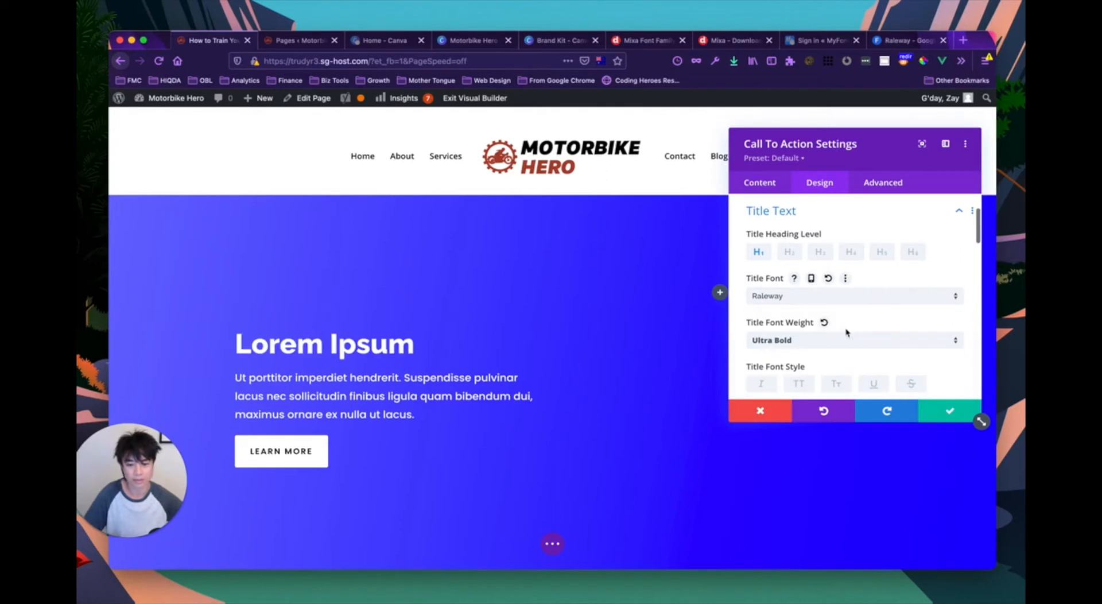
scroll(848, 330, "down", 2)
left_click(762, 337)
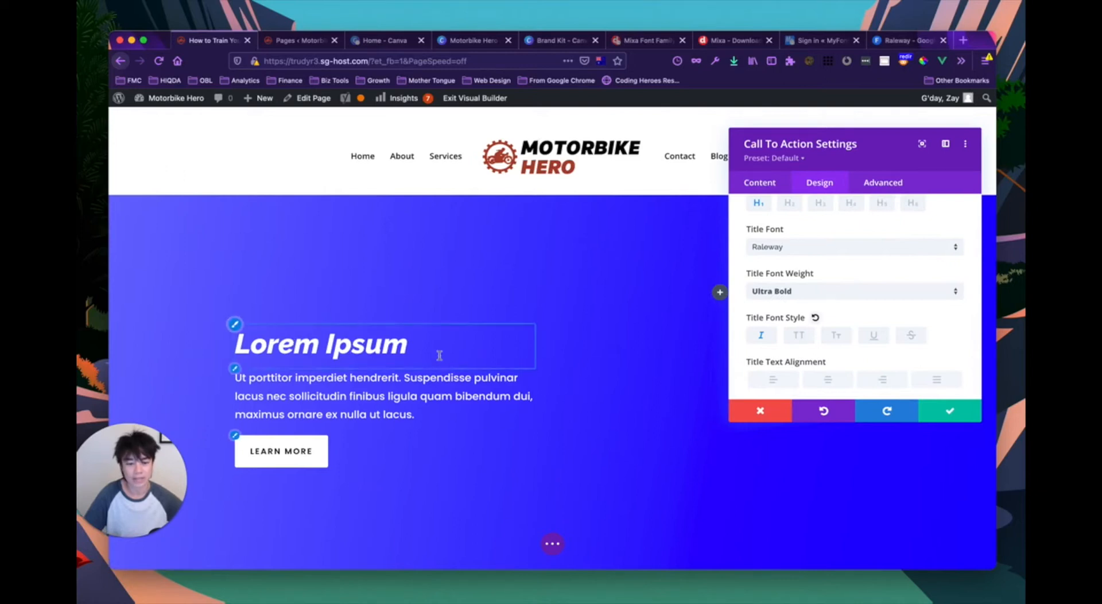
left_click(800, 337)
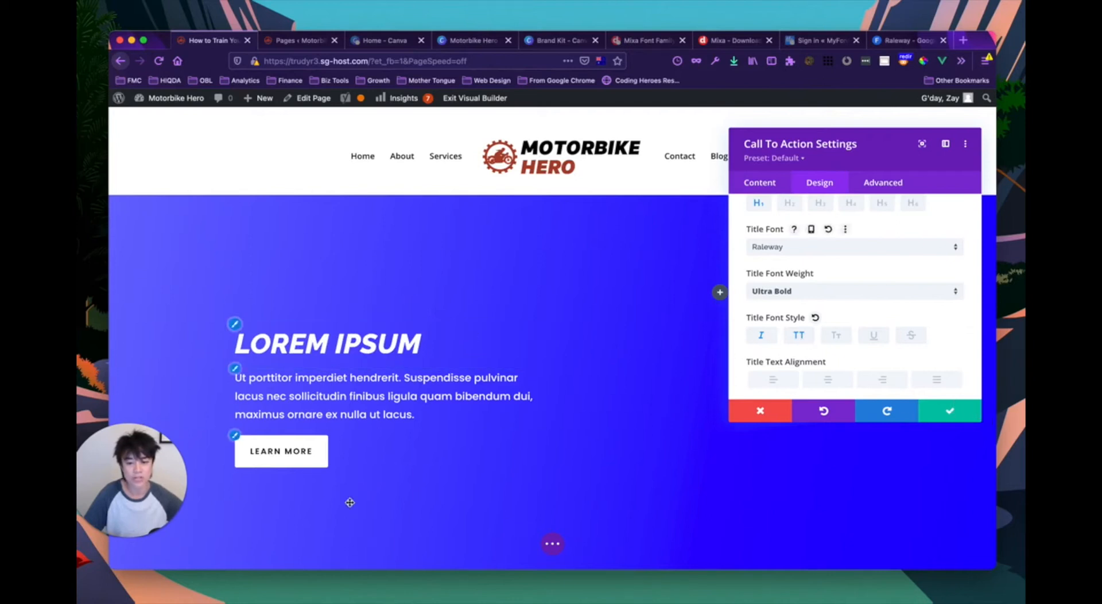
scroll(348, 500, "down", 1)
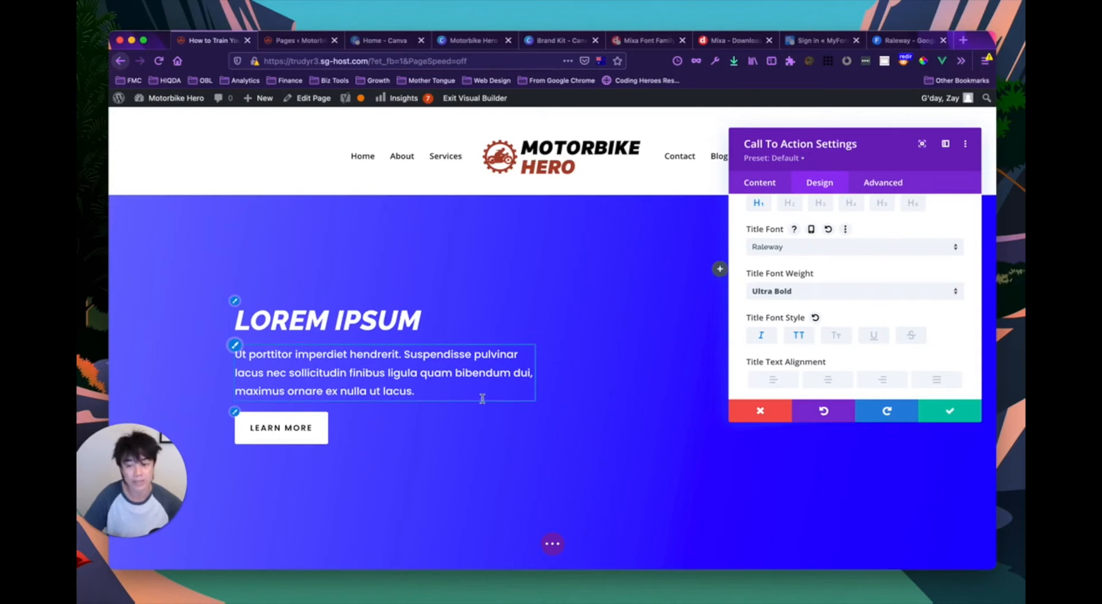
scroll(482, 398, "up", 1)
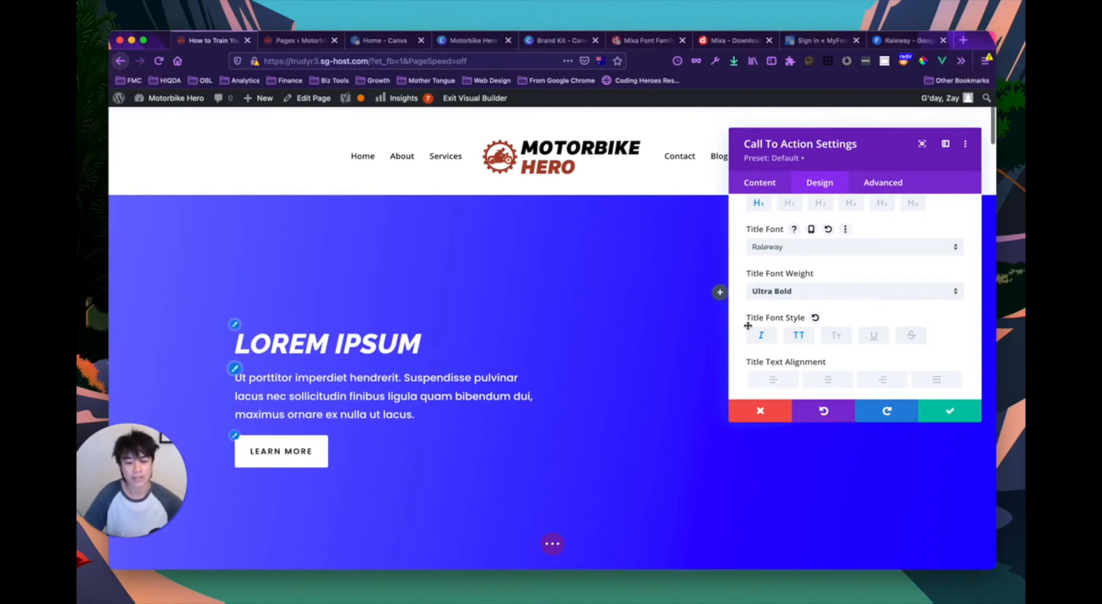
scroll(798, 321, "down", 1)
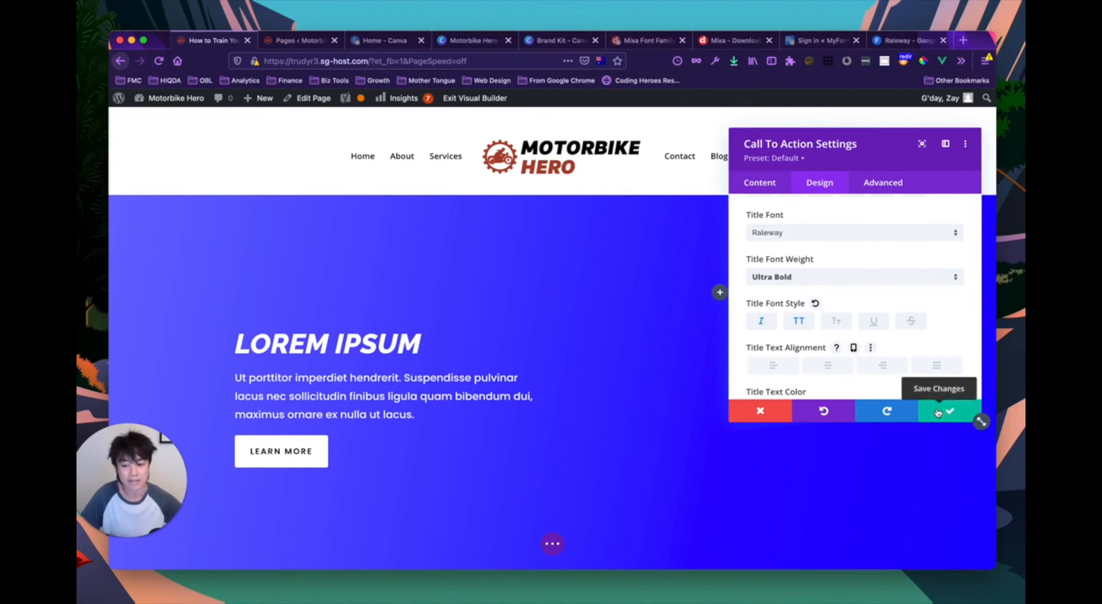
scroll(821, 356, "down", 2)
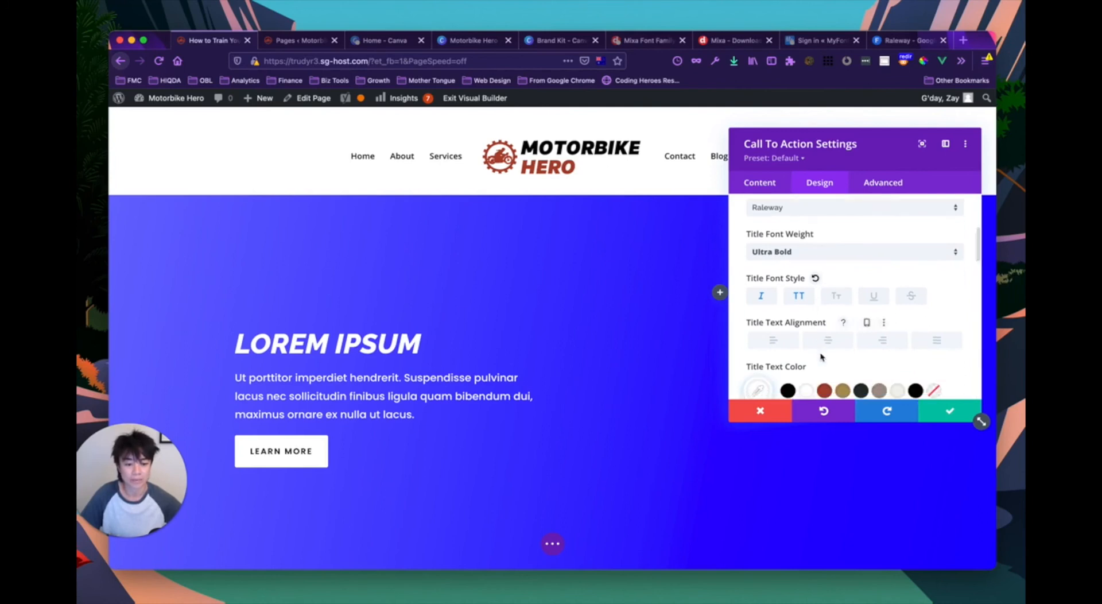
scroll(801, 287, "up", 1)
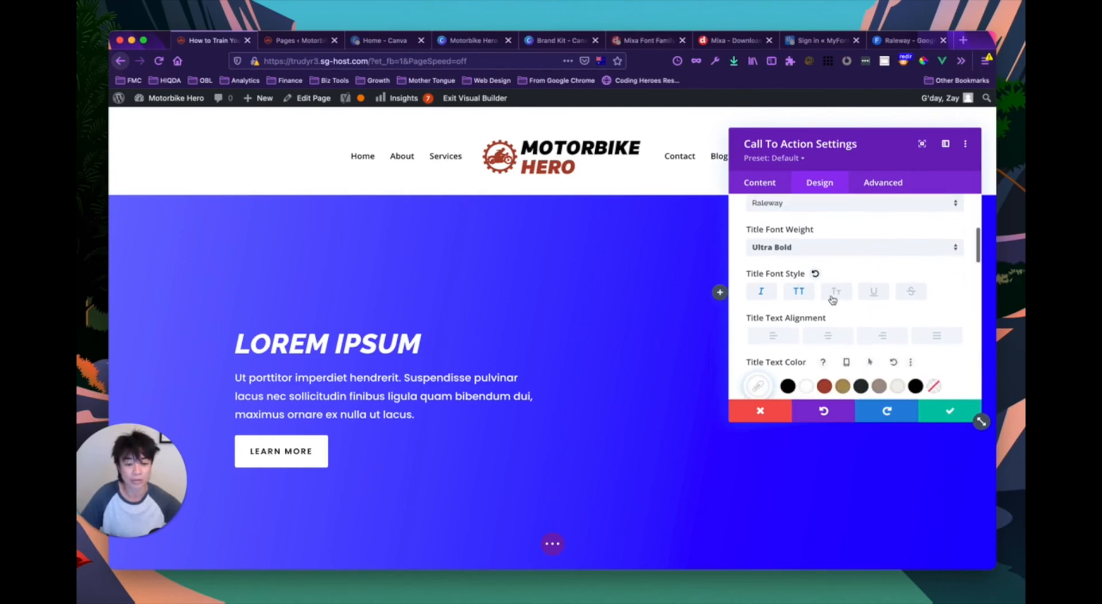